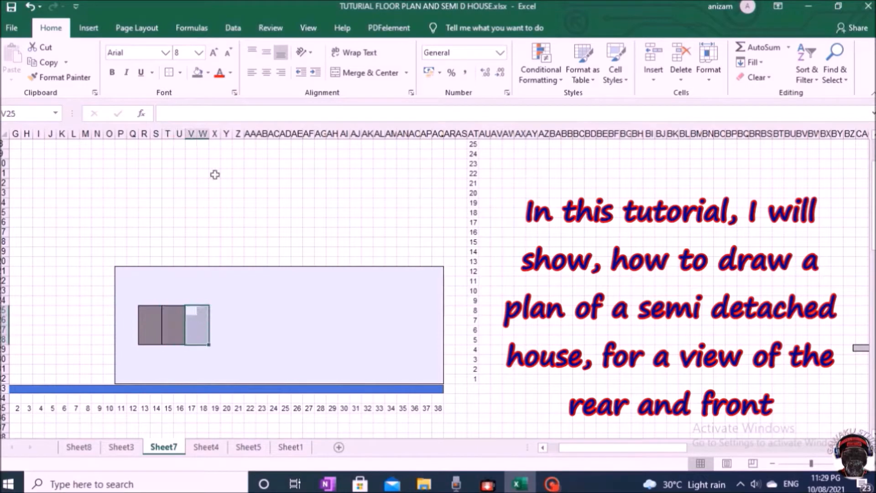
Shade the cells for a three-column door, a four-by-four-cell window and a four-by-two-cell window grey on the house wall.
{"action": "left_click_drag", "start_coordinate": [250, 311], "coordinate": [278, 383]}
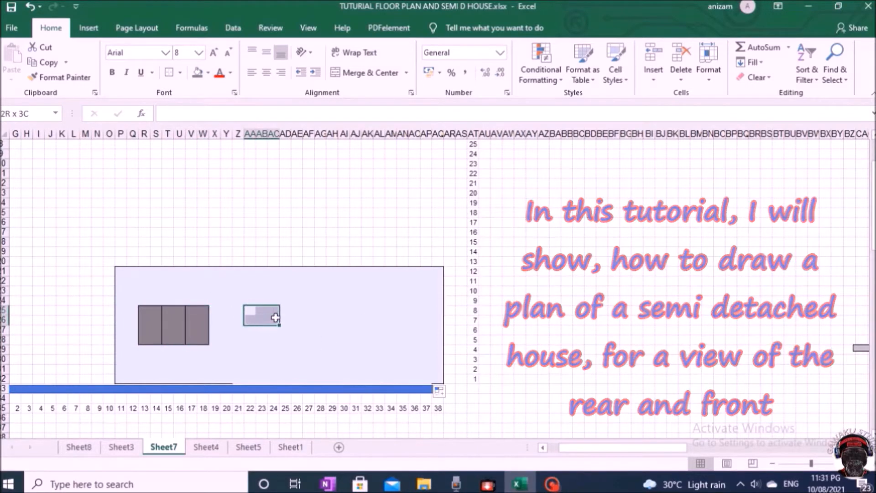
{"action": "left_click", "coordinate": [198, 72]}
{"action": "left_click_drag", "start_coordinate": [320, 310], "coordinate": [352, 340]}
{"action": "left_click", "coordinate": [197, 73]}
{"action": "left_click", "coordinate": [197, 72]}
{"action": "left_click_drag", "start_coordinate": [413, 310], "coordinate": [427, 321]}
{"action": "left_click", "coordinate": [197, 73]}
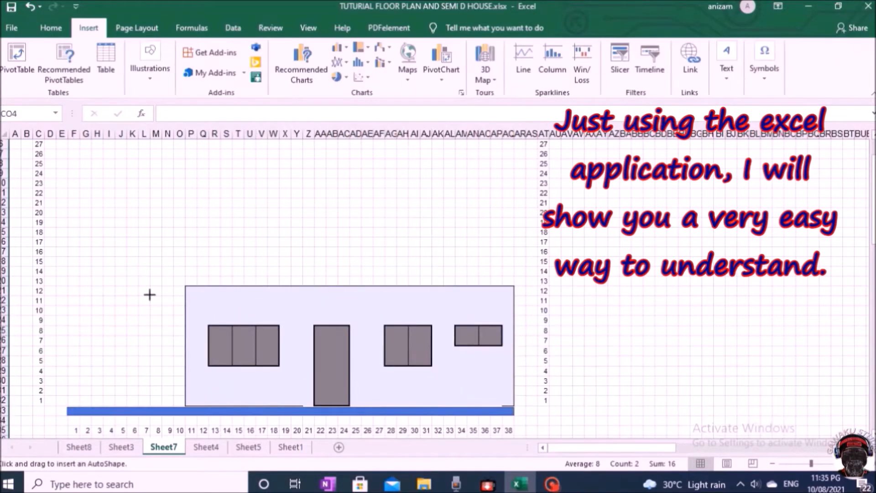
Draw a closed freeform roof above the wall, sloping up from the eave to a short flat ridge at the party wall.
{"action": "left_click", "coordinate": [150, 294]}
{"action": "left_click", "coordinate": [514, 294]}
{"action": "left_click", "coordinate": [514, 187]}
{"action": "left_click", "coordinate": [450, 186]}
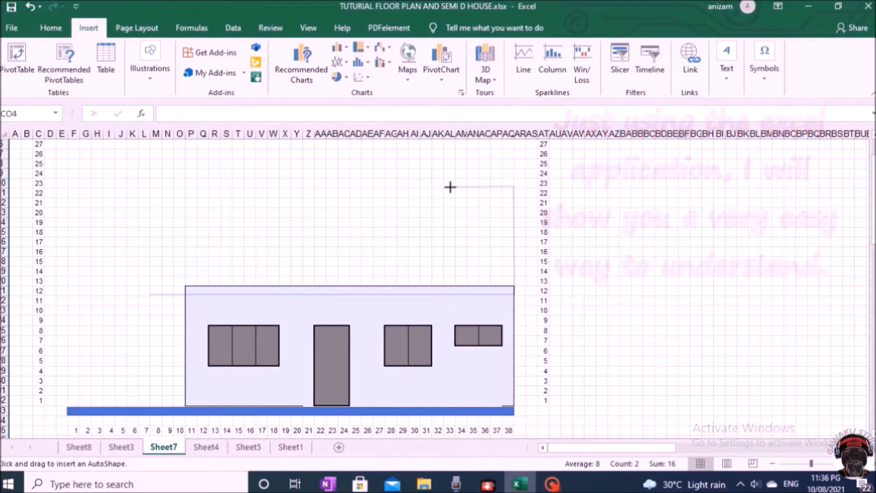
{"action": "left_click", "coordinate": [150, 295]}
{"action": "left_click", "coordinate": [215, 163]}
Draw a 14.31 by 0.29 cm fascia strip under the roof and a thin boundary wall at the floor's outer end.
{"action": "left_click_drag", "start_coordinate": [161, 294], "coordinate": [514, 302]}
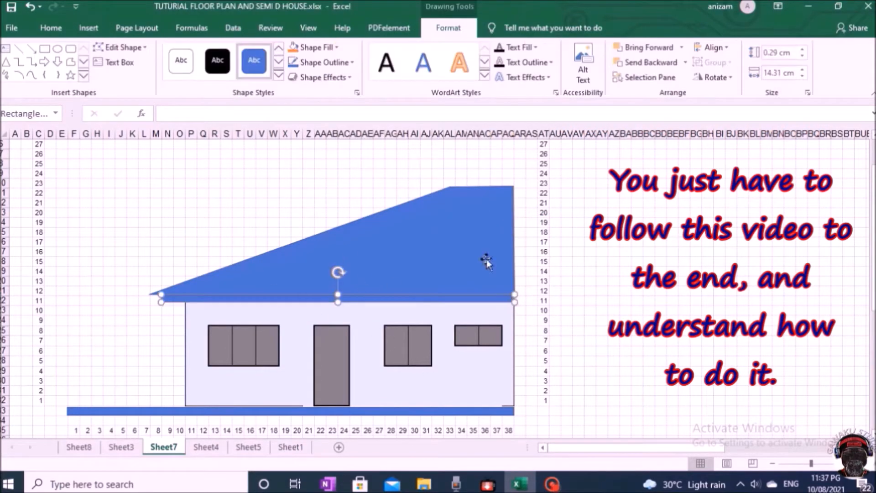
{"action": "left_click", "coordinate": [441, 227]}
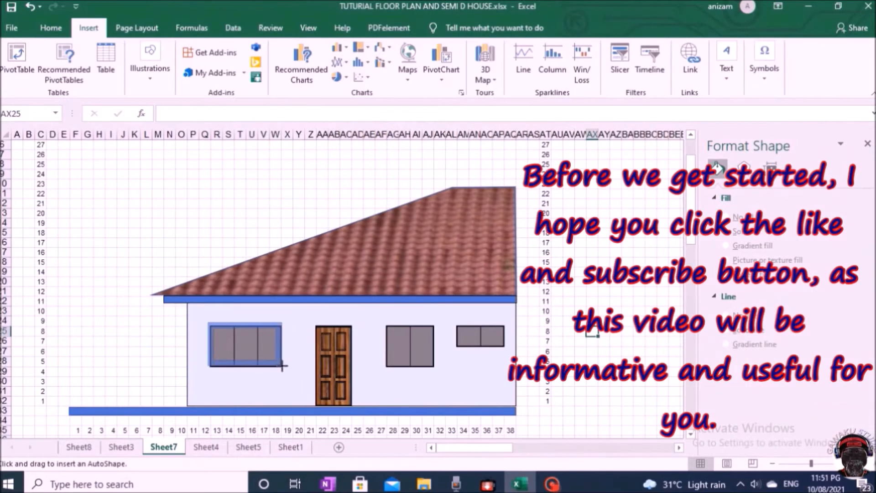
{"action": "left_click_drag", "start_coordinate": [77, 347], "coordinate": [79, 408]}
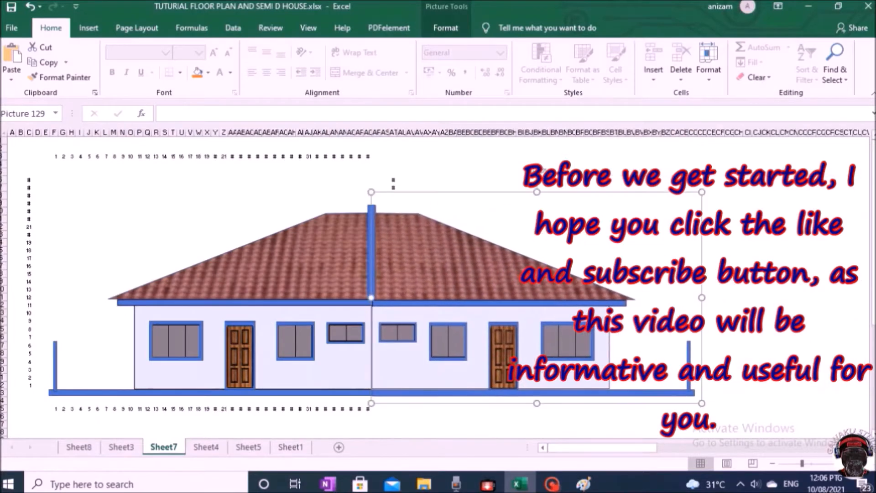
{"action": "left_click", "coordinate": [462, 259]}
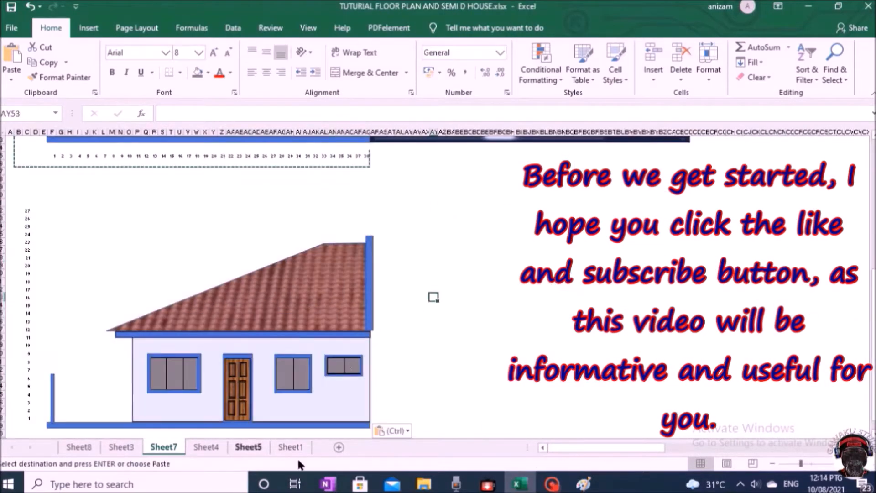
Shade the panels of the wide glass door grey and fit a blue rectangular frame around them.
{"action": "left_click", "coordinate": [198, 72]}
{"action": "left_click_drag", "start_coordinate": [304, 267], "coordinate": [324, 323]}
{"action": "left_click", "coordinate": [198, 72]}
{"action": "left_click_drag", "start_coordinate": [332, 268], "coordinate": [349, 323]}
{"action": "left_click", "coordinate": [197, 72]}
{"action": "left_click_drag", "start_coordinate": [432, 267], "coordinate": [356, 305]}
{"action": "left_click", "coordinate": [425, 362]}
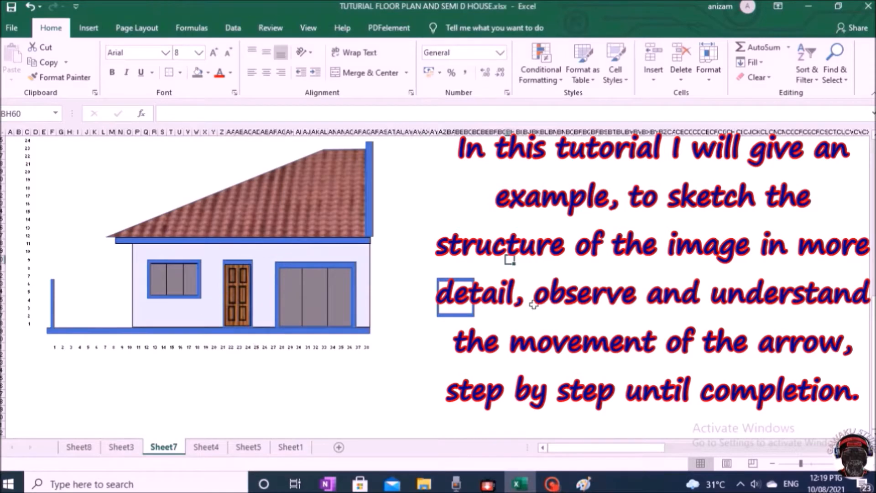
Draw a rectangular beam about 9.34 cm wide and 0.83 cm high directly beneath the triangular porch roof.
{"action": "left_click", "coordinate": [238, 292]}
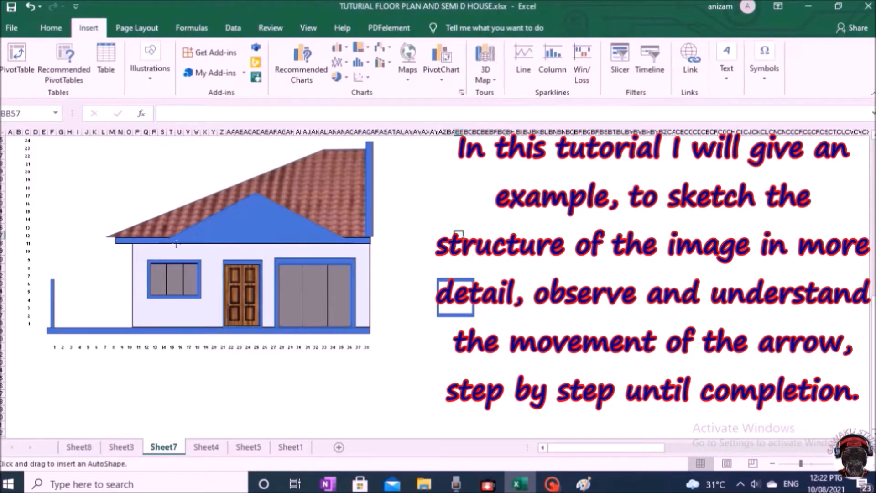
{"action": "left_click_drag", "start_coordinate": [177, 244], "coordinate": [337, 258]}
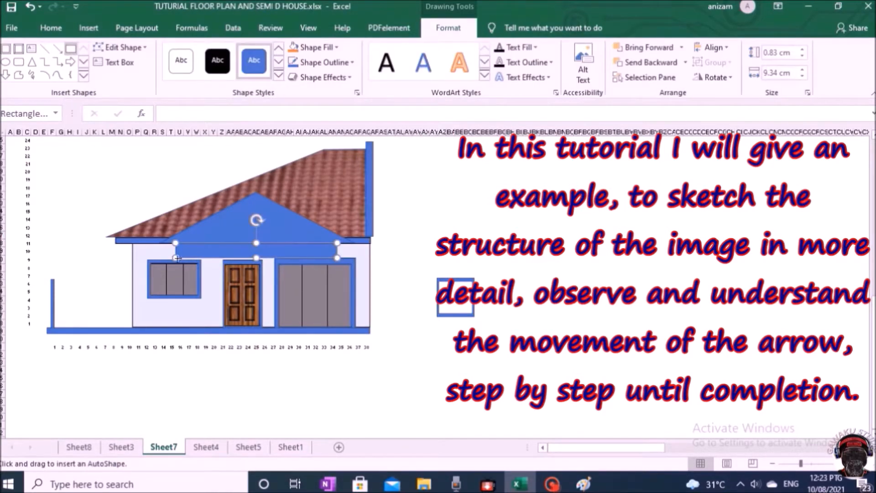
{"action": "left_click", "coordinate": [165, 186]}
{"action": "left_click", "coordinate": [30, 7]}
Draw a narrow rectangular porch column from the outer end of the beam down to the floor.
{"action": "left_click", "coordinate": [89, 28]}
{"action": "left_click", "coordinate": [150, 63]}
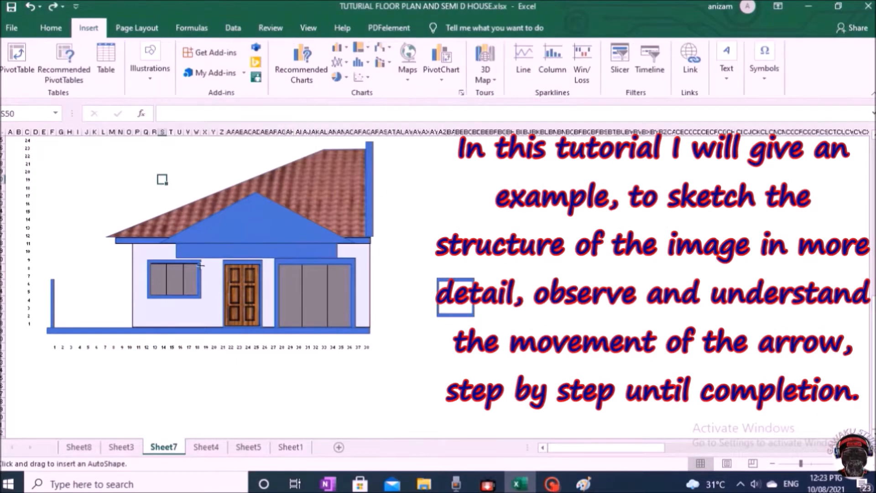
{"action": "left_click_drag", "start_coordinate": [175, 258], "coordinate": [188, 327]}
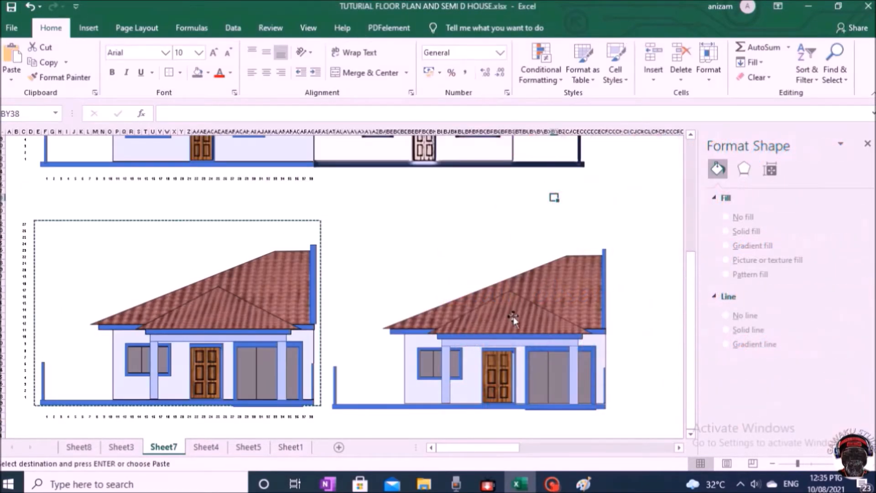
Flip the pasted picture of the half house horizontally to mirror the front view.
{"action": "left_click", "coordinate": [509, 315]}
{"action": "left_click", "coordinate": [446, 27]}
{"action": "left_click", "coordinate": [757, 78]}
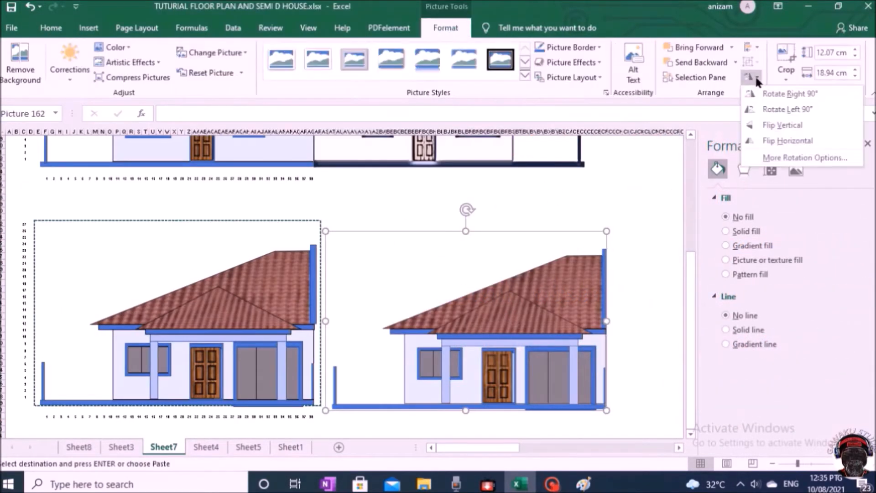
{"action": "left_click", "coordinate": [788, 141]}
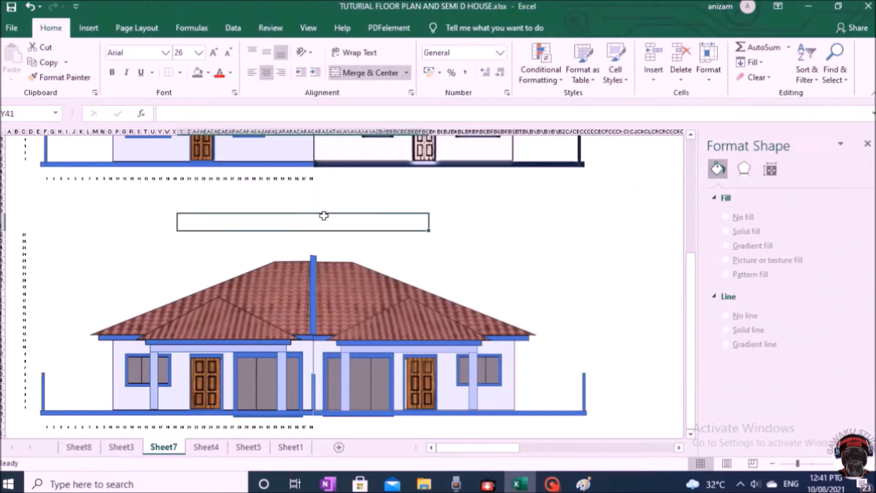
Enter the title "SEMI.D HOUSE / FRONT VIEW." in the merged cell above the front elevation.
{"action": "type", "text": "SEMI.D HOUSE / FRONT VIEW."}
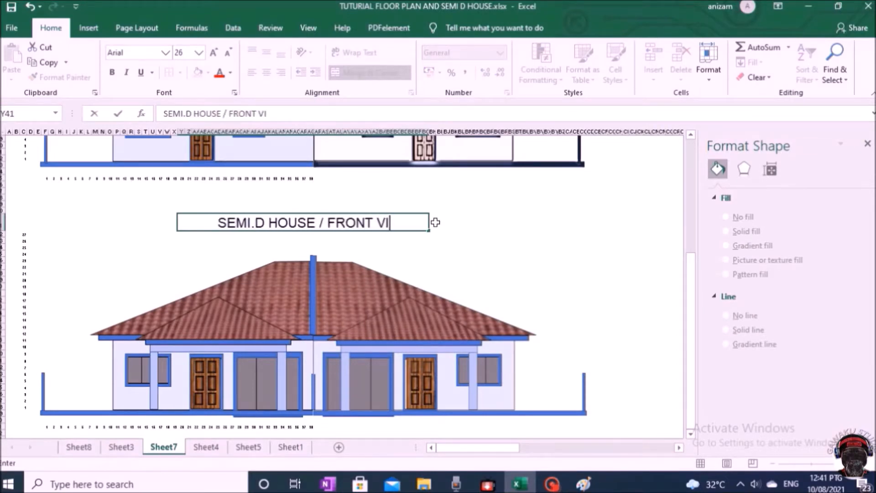
{"action": "left_click", "coordinate": [651, 294]}
{"action": "scroll", "coordinate": [652, 293], "scroll_direction": "down", "scroll_amount": 2}
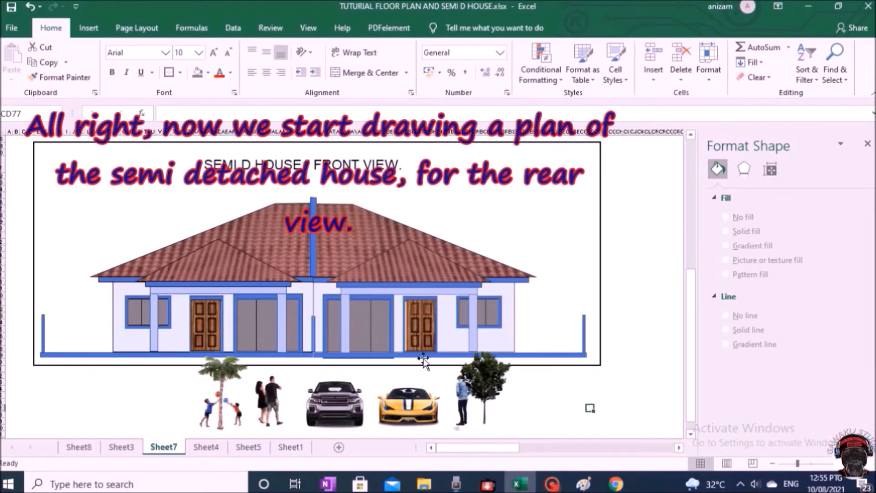
Place the palm tree with children, the couple, both cars, the standing man and the leafy tree along the front of the house.
{"action": "left_click_drag", "start_coordinate": [75, 300], "coordinate": [70, 300]}
{"action": "left_click_drag", "start_coordinate": [222, 410], "coordinate": [74, 336]}
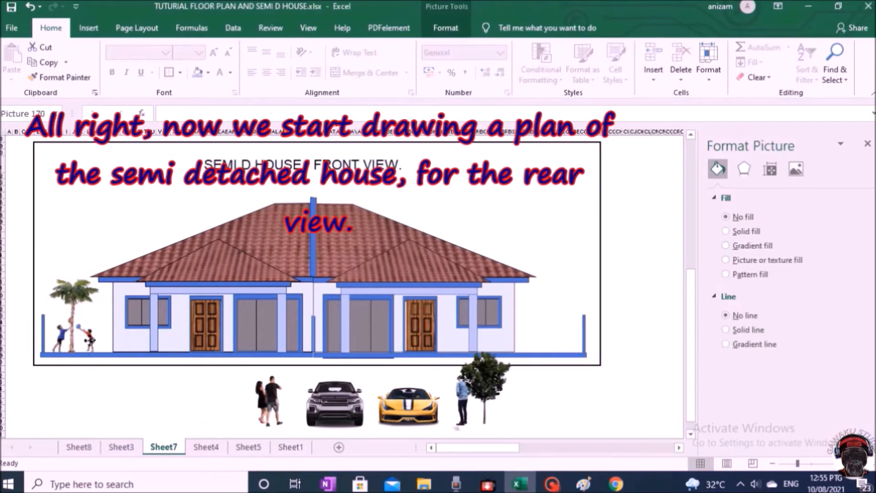
{"action": "left_click_drag", "start_coordinate": [276, 398], "coordinate": [178, 330]}
{"action": "left_click_drag", "start_coordinate": [330, 409], "coordinate": [223, 335]}
{"action": "left_click_drag", "start_coordinate": [409, 407], "coordinate": [390, 336]}
{"action": "left_click_drag", "start_coordinate": [484, 388], "coordinate": [550, 317]}
{"action": "left_click_drag", "start_coordinate": [463, 398], "coordinate": [441, 326]}
{"action": "left_click", "coordinate": [467, 413]}
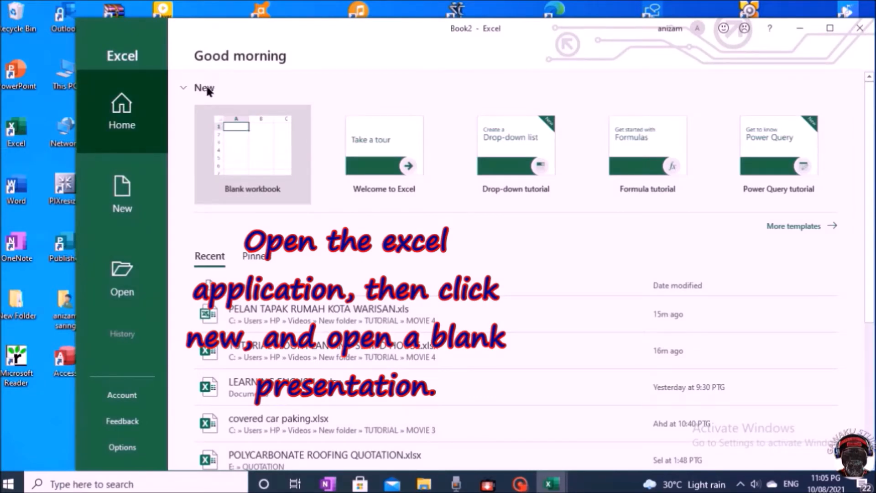
Create a blank workbook and narrow all columns to a width of about 1.86 to form a grid of square cells.
{"action": "left_click", "coordinate": [254, 149]}
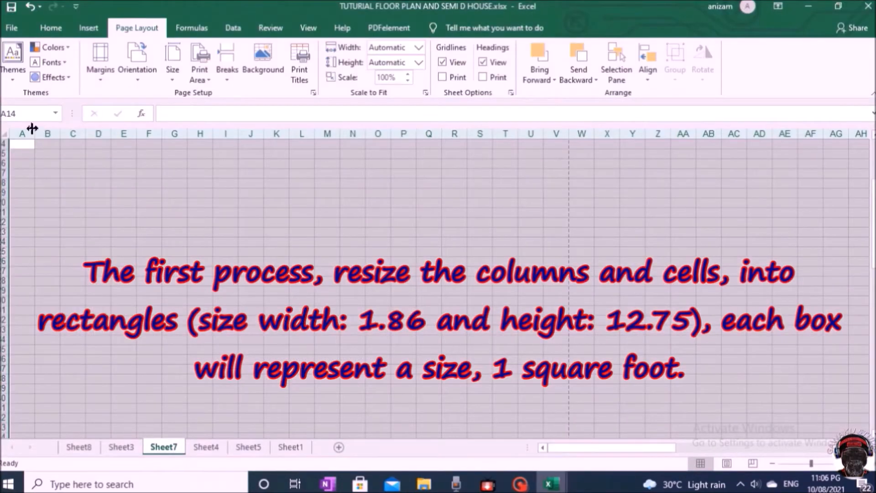
{"action": "left_click_drag", "start_coordinate": [31, 128], "coordinate": [19, 133]}
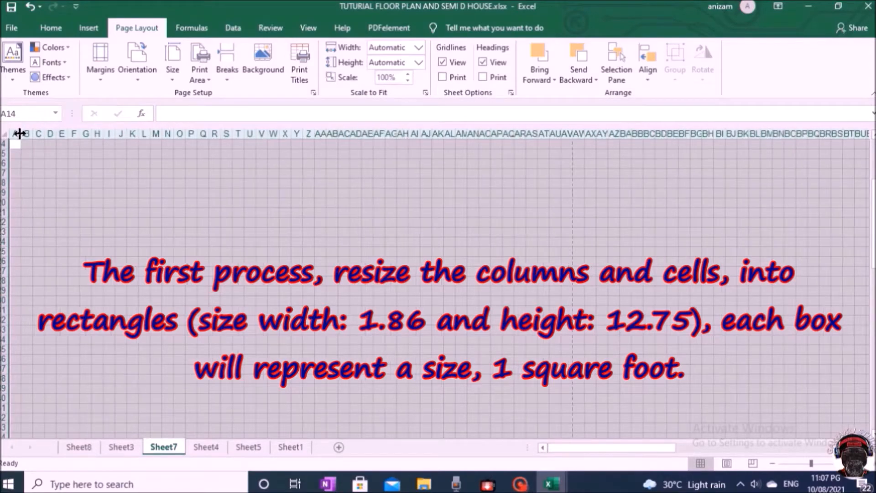
{"action": "left_click", "coordinate": [212, 281]}
{"action": "scroll", "coordinate": [365, 248], "scroll_direction": "down", "scroll_amount": 5}
{"action": "scroll", "coordinate": [365, 247], "scroll_direction": "up", "scroll_amount": 9}
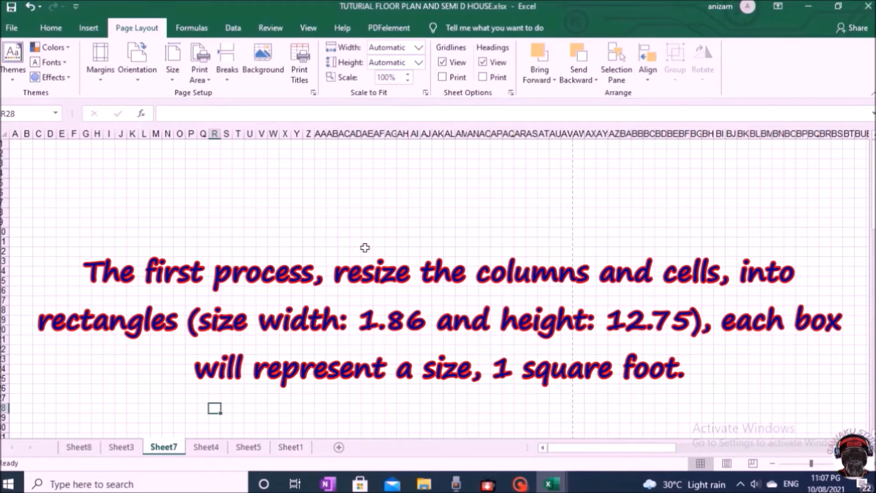
Number column C upward from C28 with 1 to 27 as the height scale.
{"action": "left_click", "coordinate": [39, 408]}
{"action": "type", "text": "1"}
{"action": "key", "text": "Up"}
{"action": "type", "text": "2"}
{"action": "key", "text": "Up"}
{"action": "type", "text": "3"}
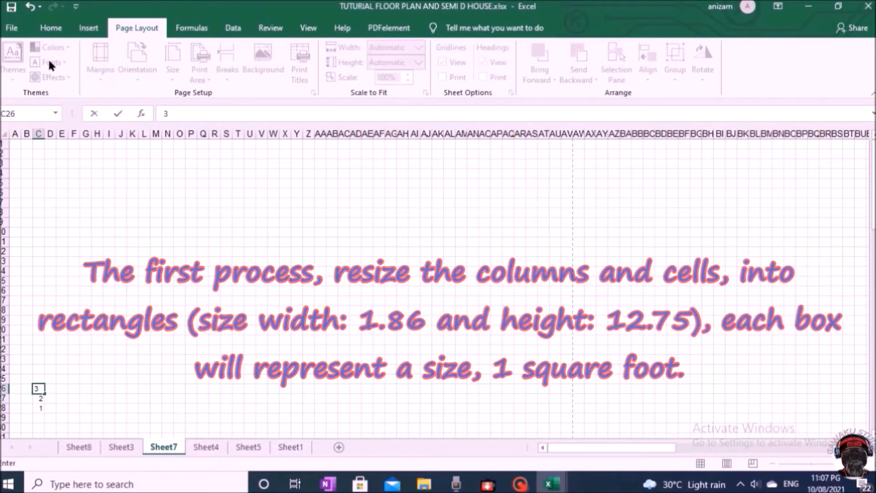
{"action": "left_click_drag", "start_coordinate": [40, 407], "coordinate": [44, 148]}
Number row 3 from F3 across with 1 to 38 as the width scale.
{"action": "left_click", "coordinate": [75, 163]}
{"action": "type", "text": "1"}
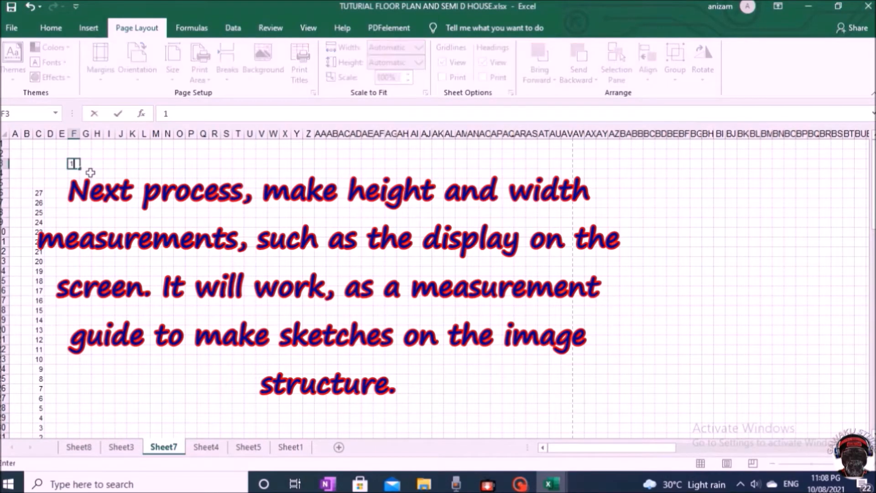
{"action": "key", "text": "Tab"}
{"action": "type", "text": "2"}
{"action": "key", "text": "Tab"}
{"action": "type", "text": "3"}
{"action": "key", "text": "Return"}
{"action": "left_click", "coordinate": [75, 163]}
{"action": "left_click_drag", "start_coordinate": [73, 163], "coordinate": [512, 177]}
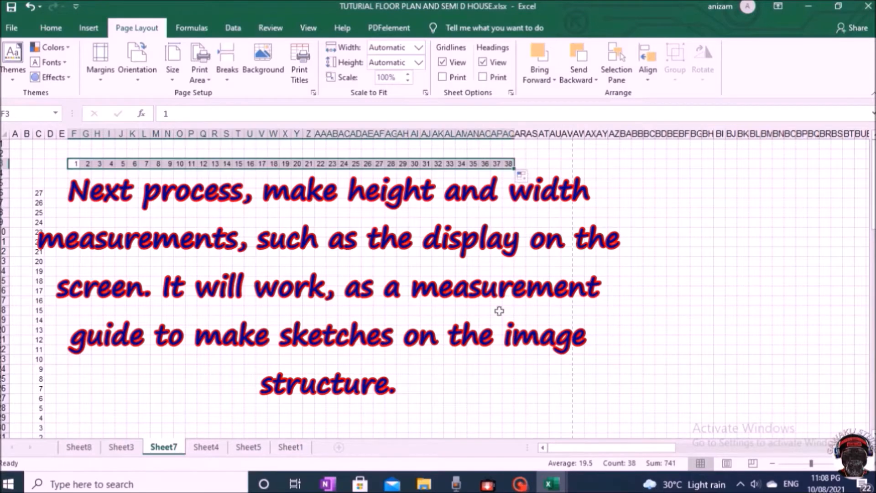
Copy the 1 to 38 width scale and paste its values into row 35 starting at F35.
{"action": "right_click", "coordinate": [76, 160]}
{"action": "left_click", "coordinate": [104, 190]}
{"action": "scroll", "coordinate": [128, 228], "scroll_direction": "down", "scroll_amount": 3}
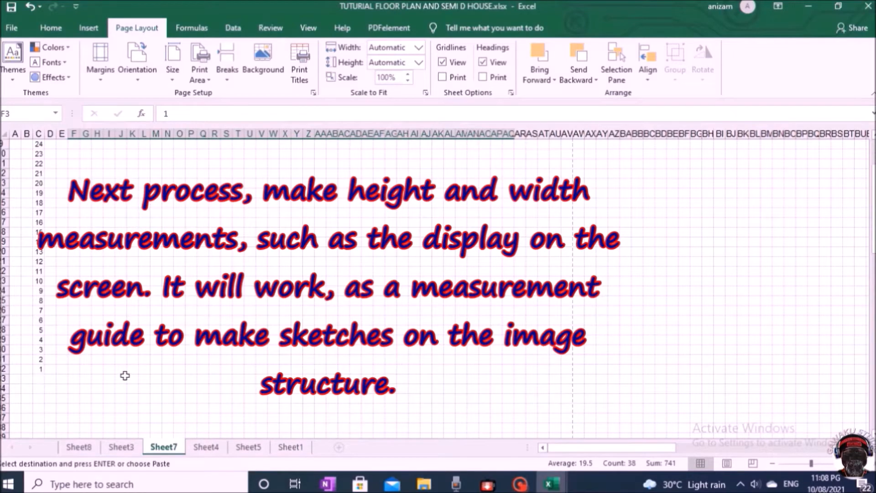
{"action": "left_click", "coordinate": [71, 398]}
{"action": "right_click", "coordinate": [71, 398]}
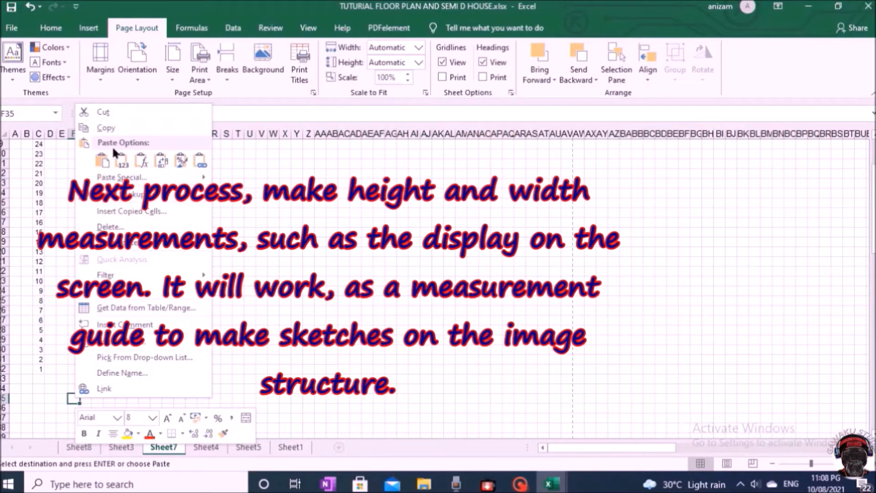
{"action": "left_click", "coordinate": [122, 162]}
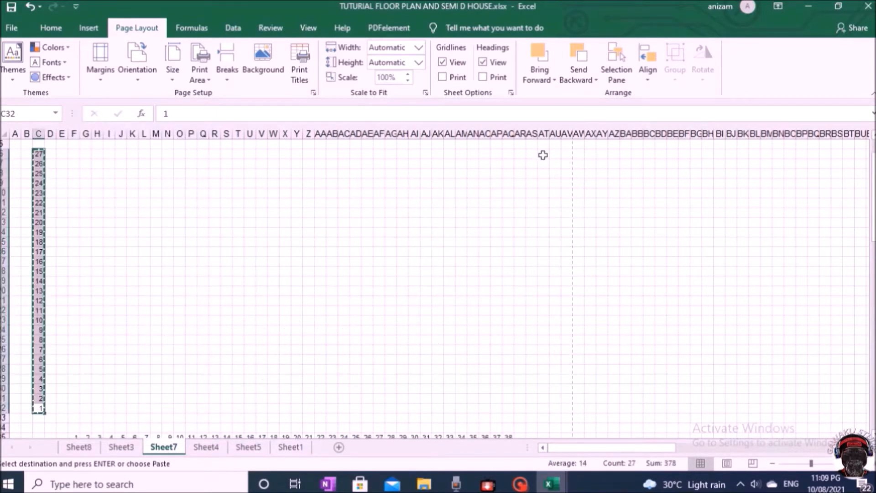
Paste the 1 to 27 height scale from column C into column AT starting at AT6.
{"action": "left_click", "coordinate": [543, 156]}
{"action": "right_click", "coordinate": [542, 155]}
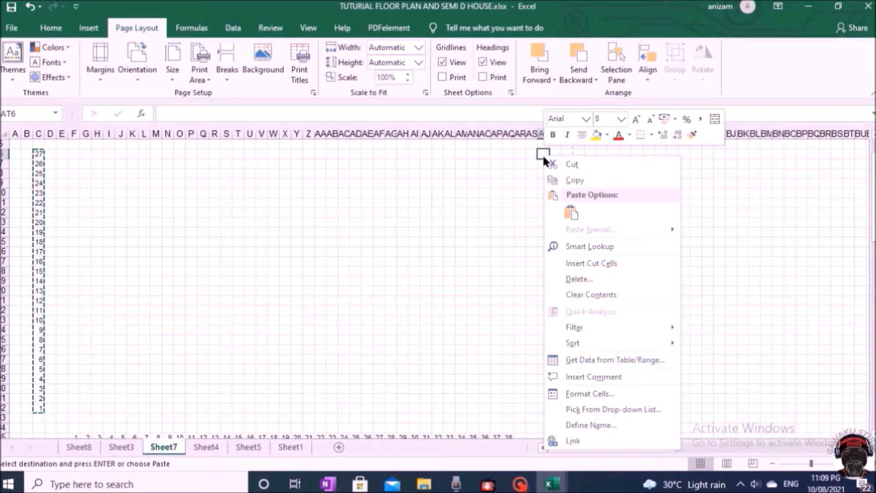
{"action": "left_click", "coordinate": [571, 212]}
{"action": "left_click", "coordinate": [637, 311]}
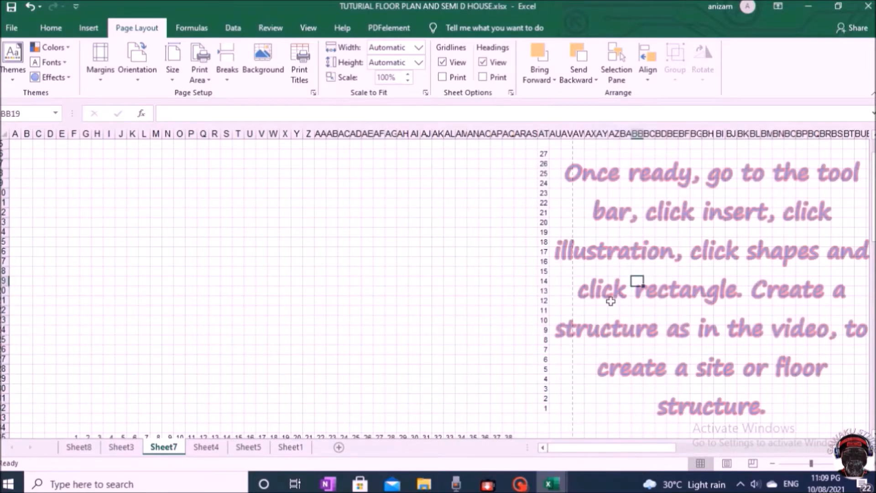
Draw an 18.12 by 0.32 cm floor rectangle spanning the 1 to 38 width scale and move it just above that scale.
{"action": "left_click", "coordinate": [90, 28]}
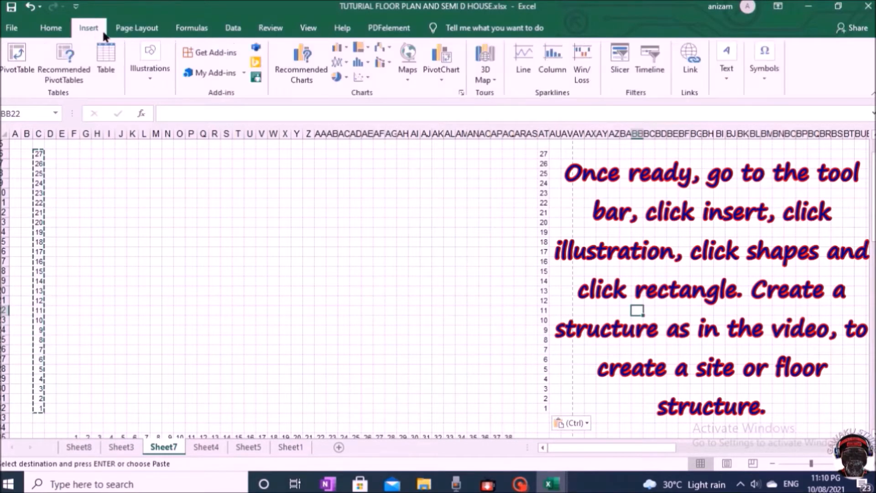
{"action": "left_click", "coordinate": [150, 73]}
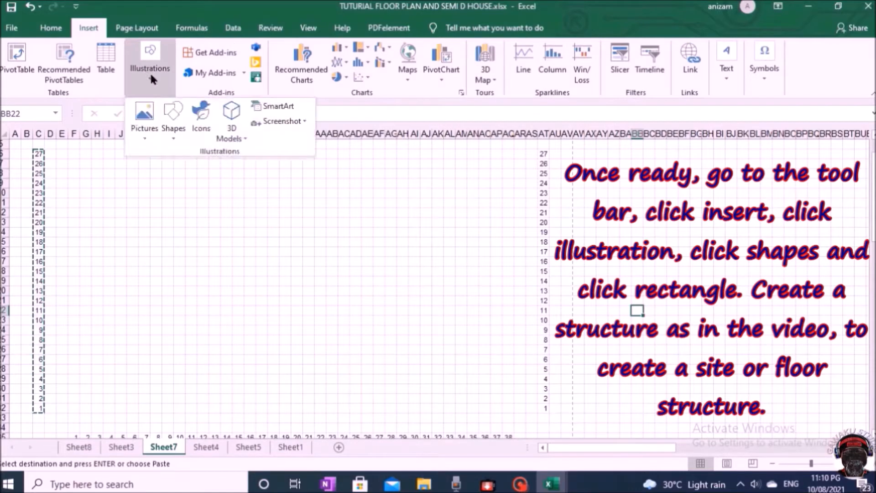
{"action": "left_click", "coordinate": [174, 136]}
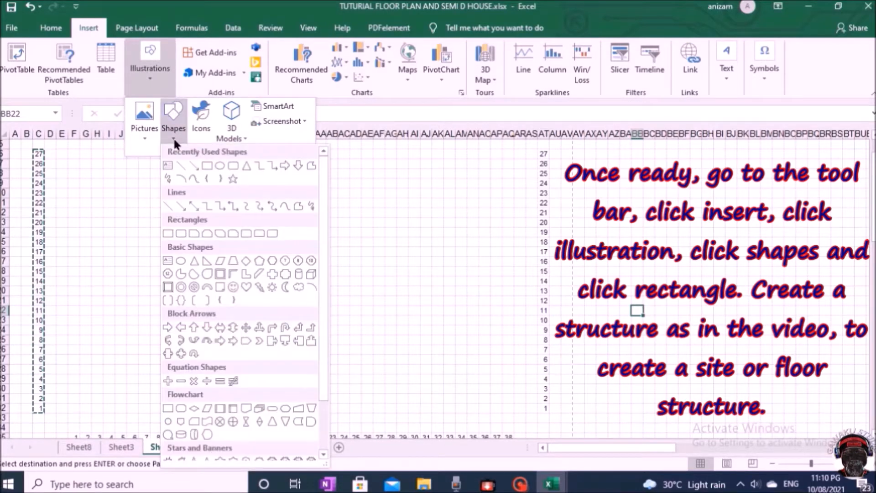
{"action": "left_click", "coordinate": [207, 166]}
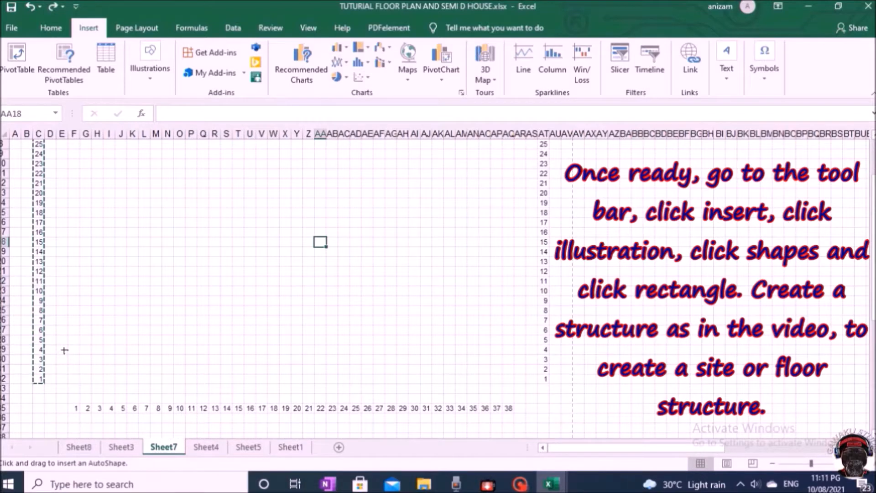
{"action": "left_click_drag", "start_coordinate": [69, 347], "coordinate": [515, 353]}
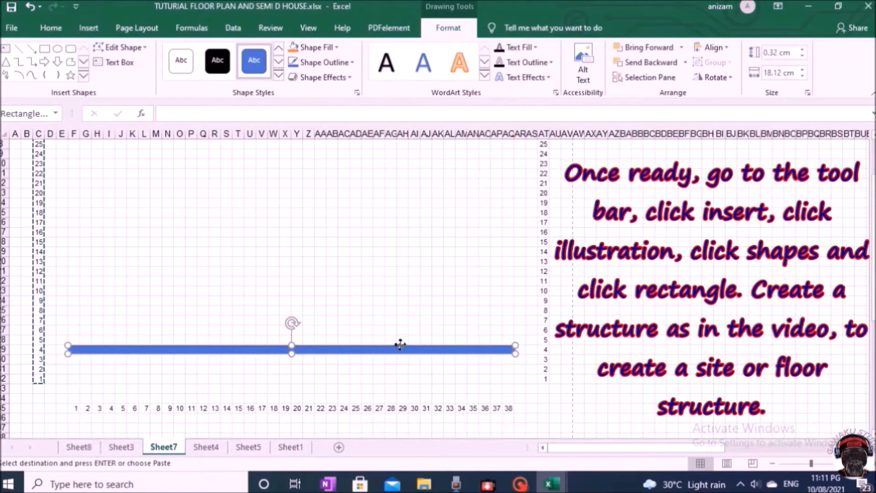
{"action": "left_click_drag", "start_coordinate": [400, 344], "coordinate": [399, 386]}
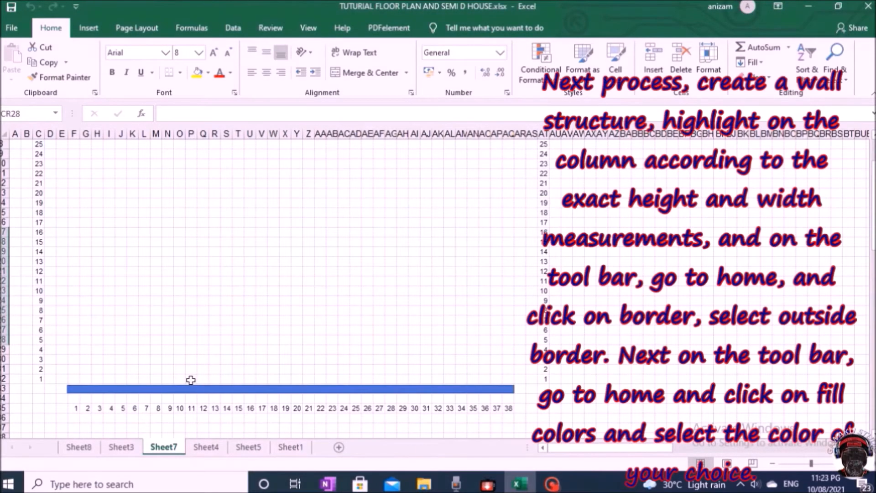
Create the wall over widths 11 to 38 and heights 1 to 12 with outside borders and Blue, Accent 5, Lighter 80% fill.
{"action": "left_click_drag", "start_coordinate": [191, 377], "coordinate": [496, 274]}
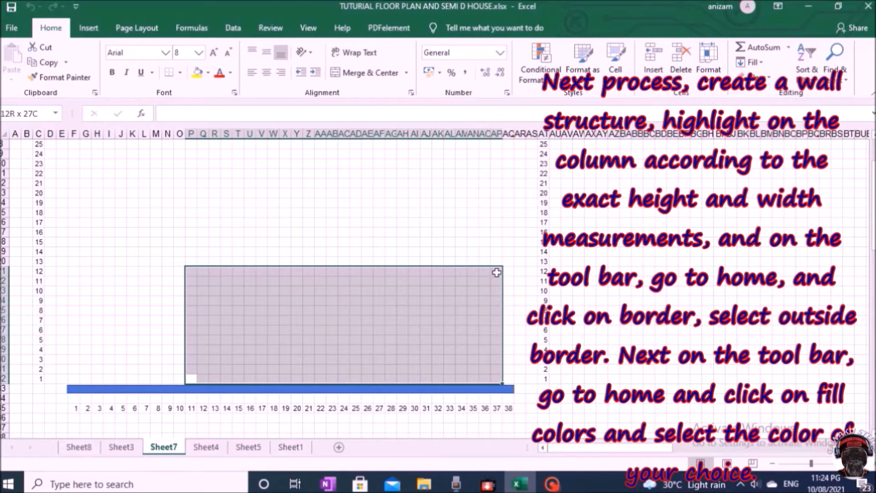
{"action": "left_click_drag", "start_coordinate": [497, 272], "coordinate": [505, 271]}
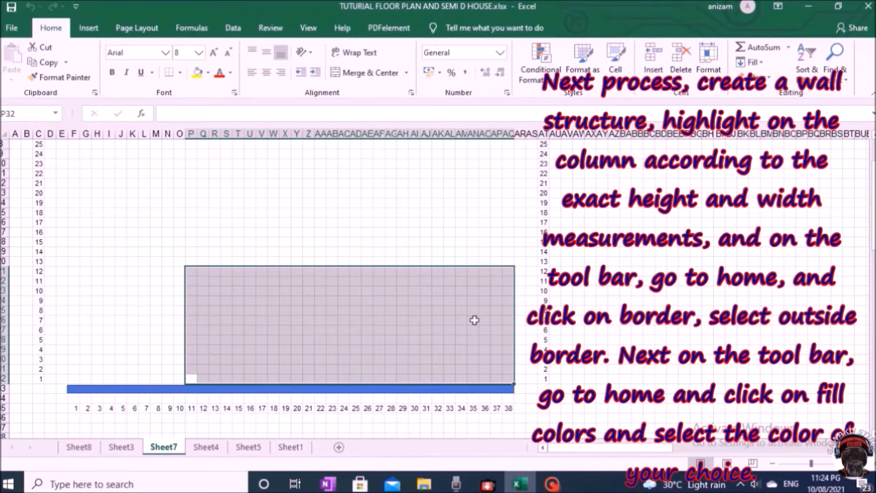
{"action": "left_click", "coordinate": [181, 73]}
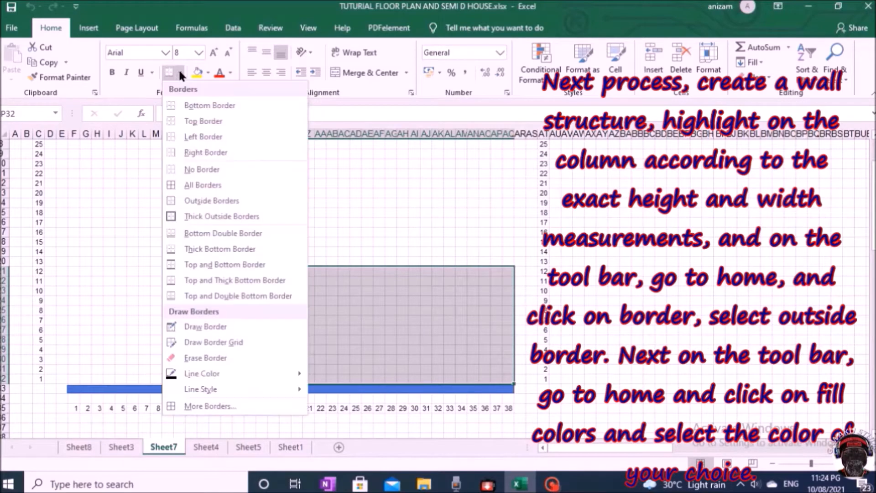
{"action": "left_click", "coordinate": [171, 202]}
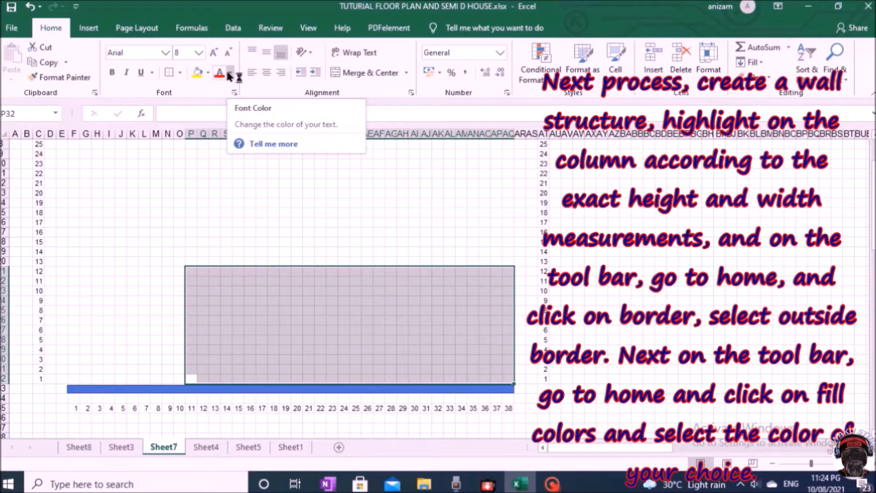
{"action": "left_click", "coordinate": [210, 73]}
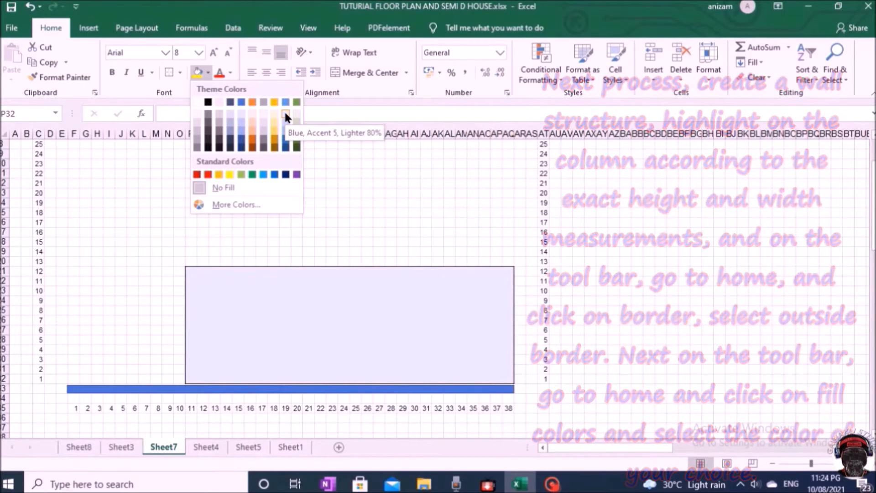
{"action": "left_click", "coordinate": [286, 117]}
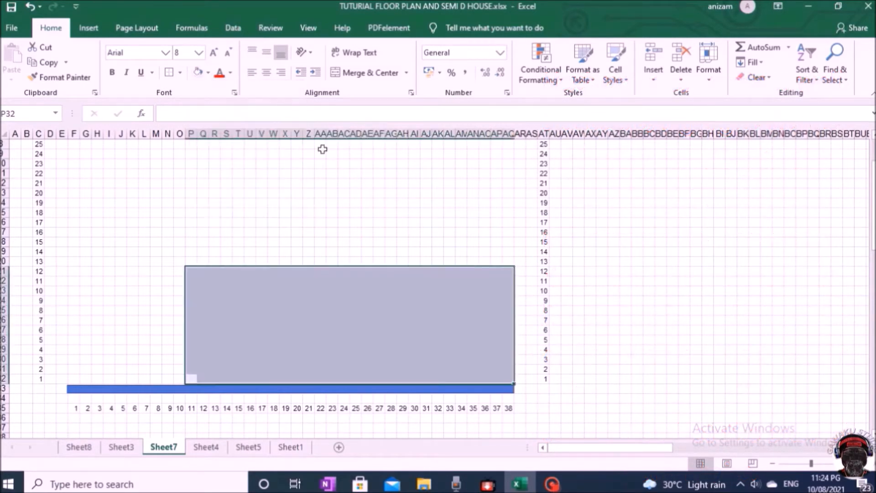
{"action": "left_click", "coordinate": [368, 241]}
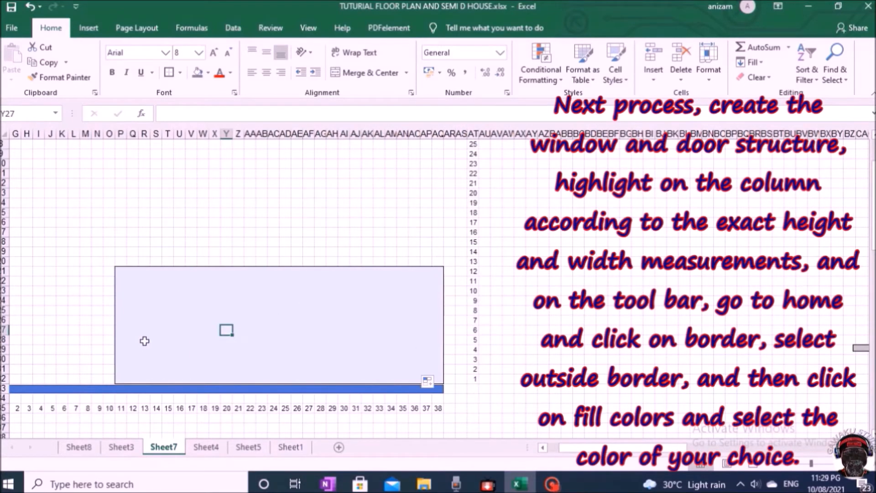
Create a three-pane window over widths 13 to 18 and heights 5 to 8, with grey fill and outside borders on each two-column pane.
{"action": "left_click_drag", "start_coordinate": [145, 341], "coordinate": [161, 314]}
{"action": "left_click", "coordinate": [180, 71]}
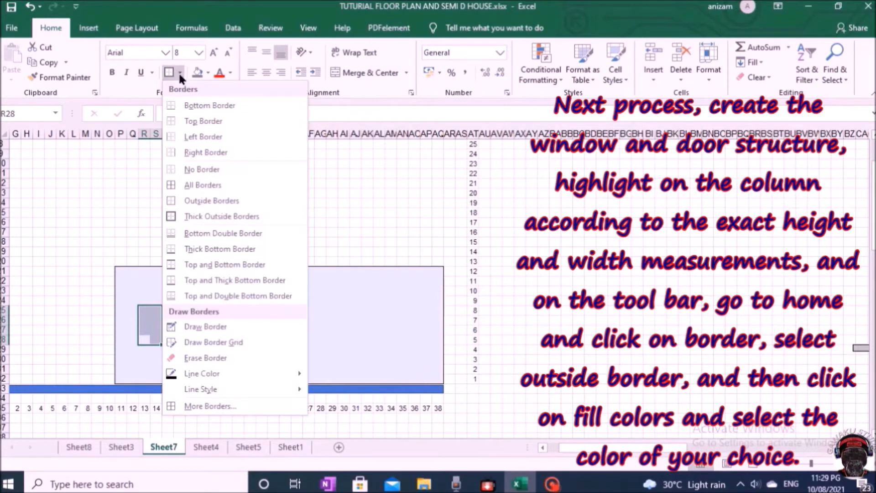
{"action": "left_click", "coordinate": [174, 201]}
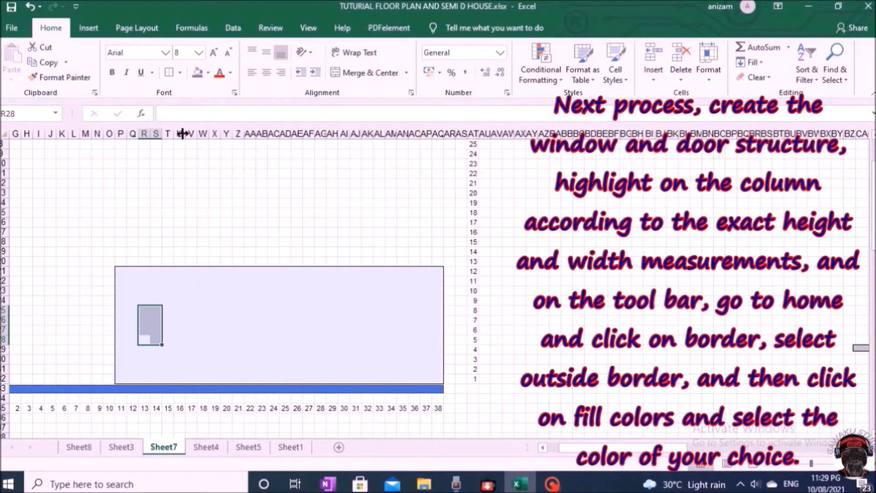
{"action": "left_click", "coordinate": [198, 73]}
{"action": "left_click_drag", "start_coordinate": [168, 343], "coordinate": [190, 300]}
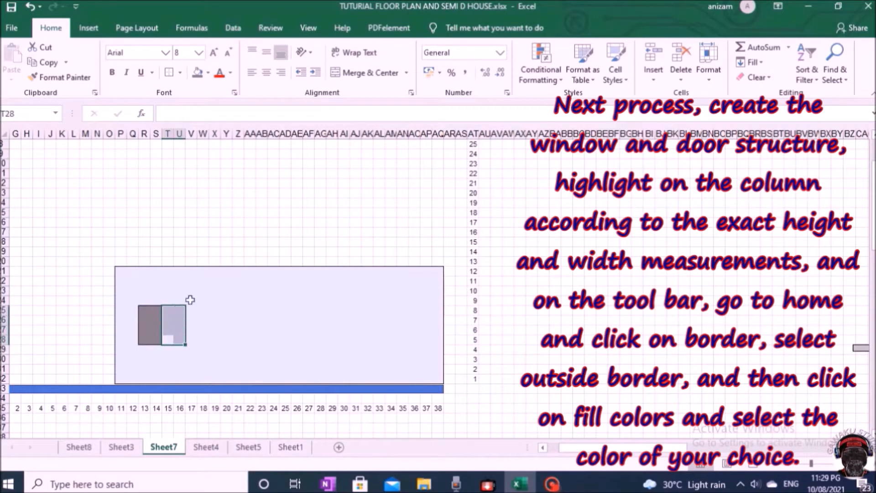
{"action": "left_click", "coordinate": [198, 73]}
{"action": "left_click_drag", "start_coordinate": [188, 310], "coordinate": [202, 336]}
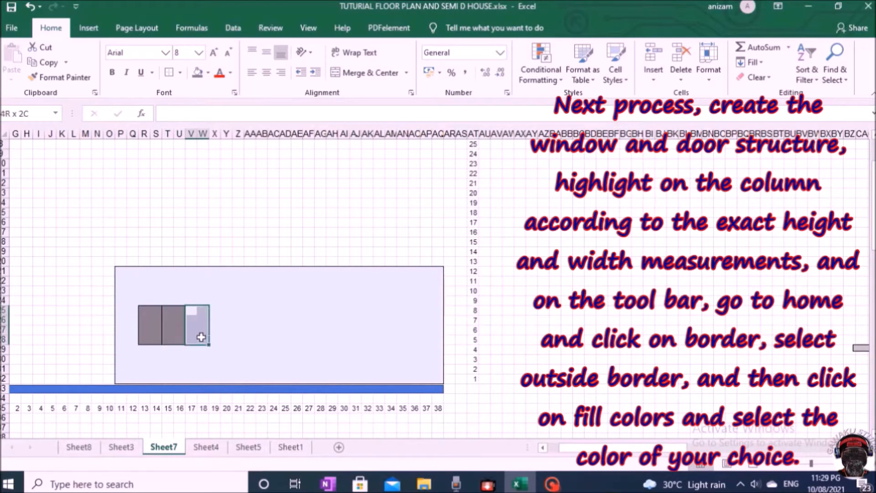
{"action": "left_click", "coordinate": [198, 73]}
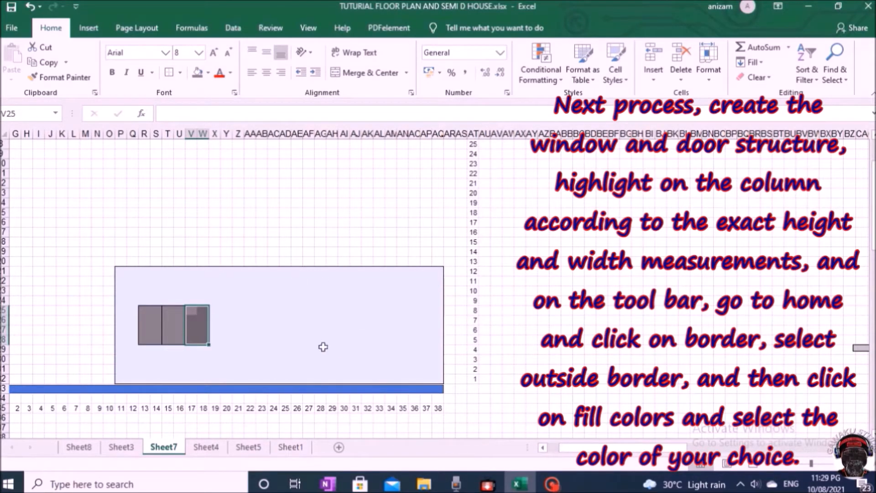
Create a grey bordered door over widths 22 to 24 and heights 1 to 8.
{"action": "left_click_drag", "start_coordinate": [248, 310], "coordinate": [273, 379]}
{"action": "left_click", "coordinate": [198, 73]}
{"action": "left_click", "coordinate": [309, 310]}
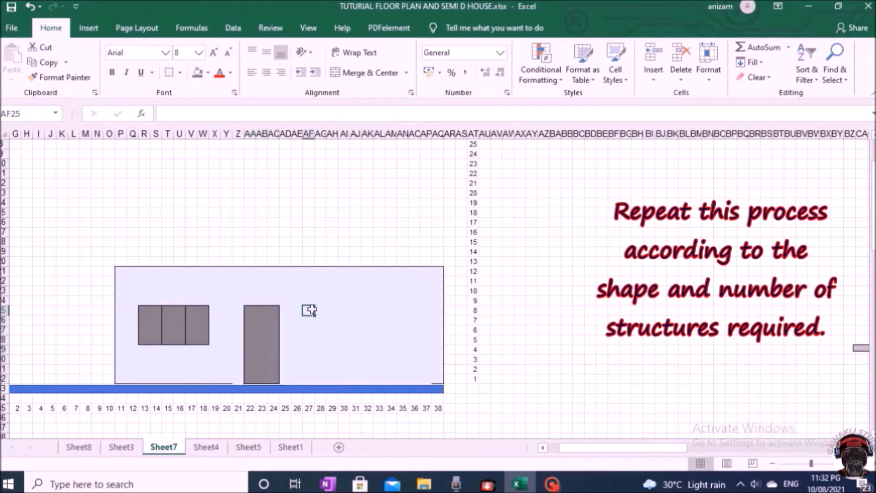
Create a two-pane grey window over widths 28 to 31 and heights 5 to 8, bordering each two-column pane.
{"action": "left_click_drag", "start_coordinate": [319, 309], "coordinate": [327, 341]}
{"action": "left_click", "coordinate": [195, 73]}
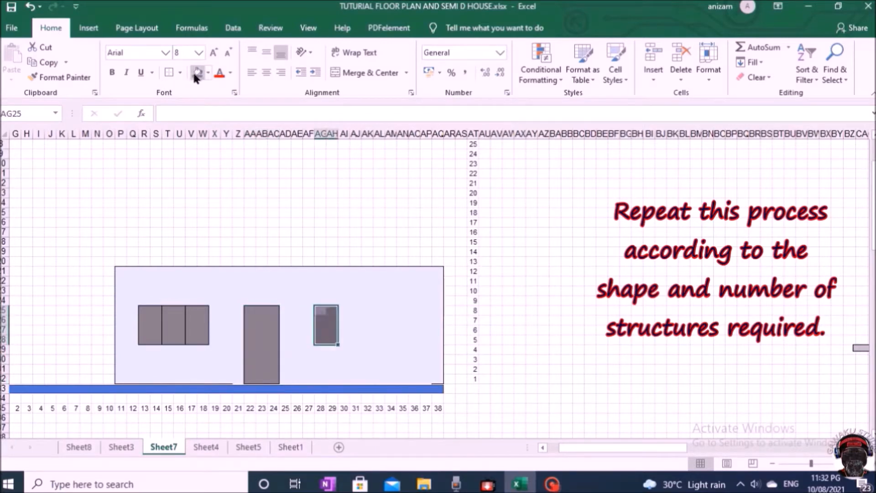
{"action": "left_click_drag", "start_coordinate": [345, 306], "coordinate": [353, 337]}
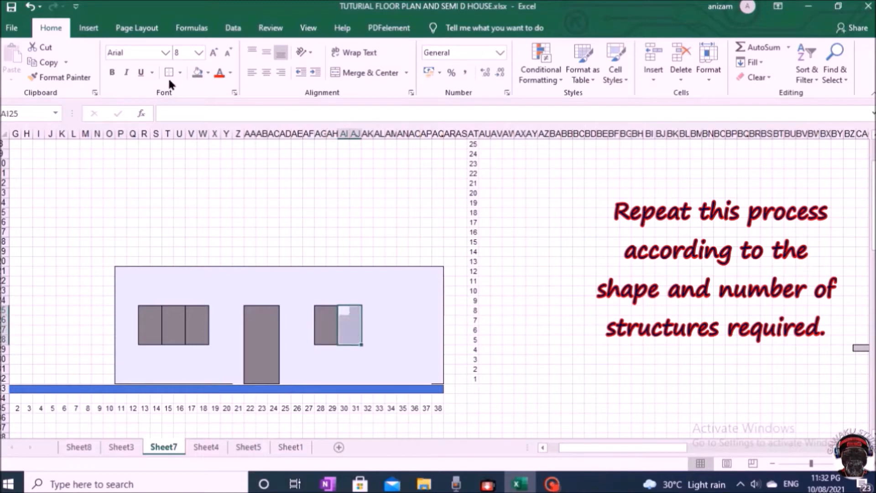
{"action": "left_click", "coordinate": [196, 73]}
Create a small two-pane grey window over widths 34 to 37 and heights 7 to 8, bordering each pane.
{"action": "left_click_drag", "start_coordinate": [431, 307], "coordinate": [417, 319]}
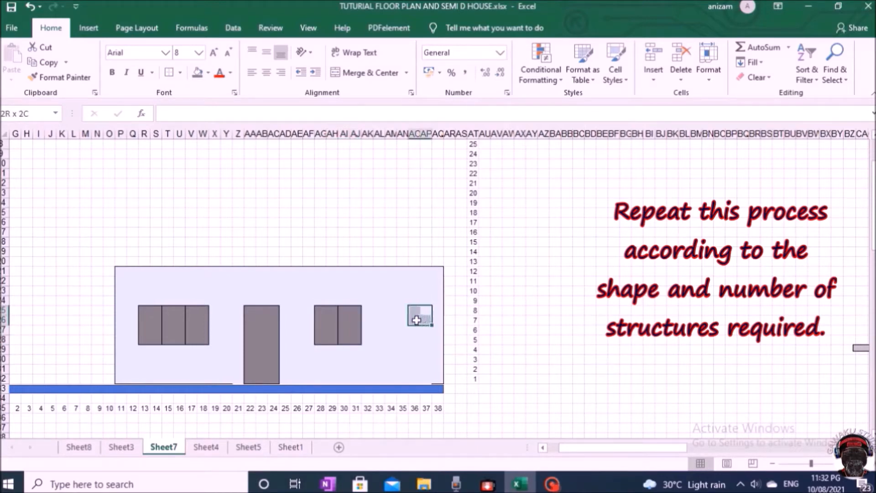
{"action": "left_click", "coordinate": [197, 72]}
{"action": "left_click", "coordinate": [398, 310]}
{"action": "left_click_drag", "start_coordinate": [397, 310], "coordinate": [391, 320]}
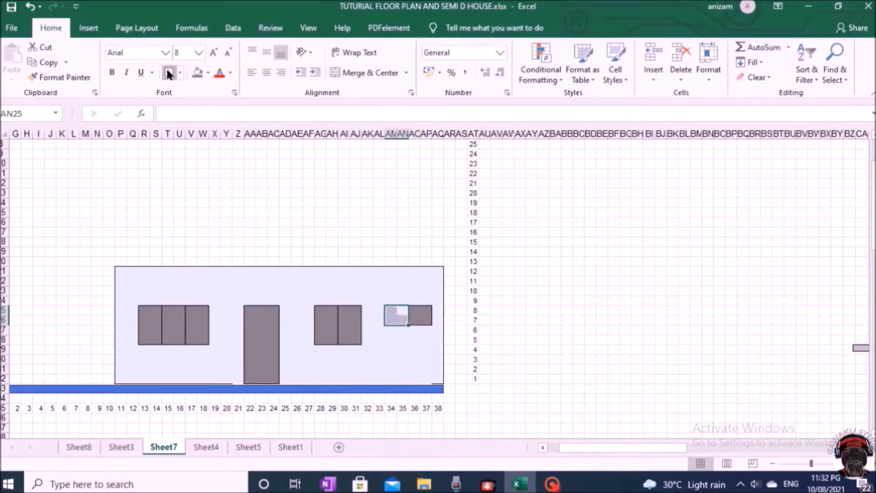
{"action": "left_click", "coordinate": [391, 215]}
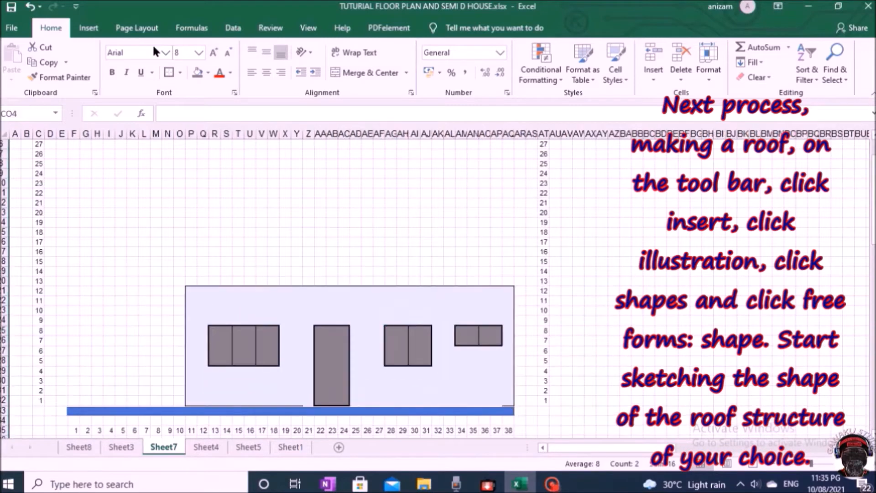
Draw a sloped freeform roof about 14.82 by 4.39 cm over the wall, with a short flat ridge over widths 33 to 38.
{"action": "left_click", "coordinate": [89, 27]}
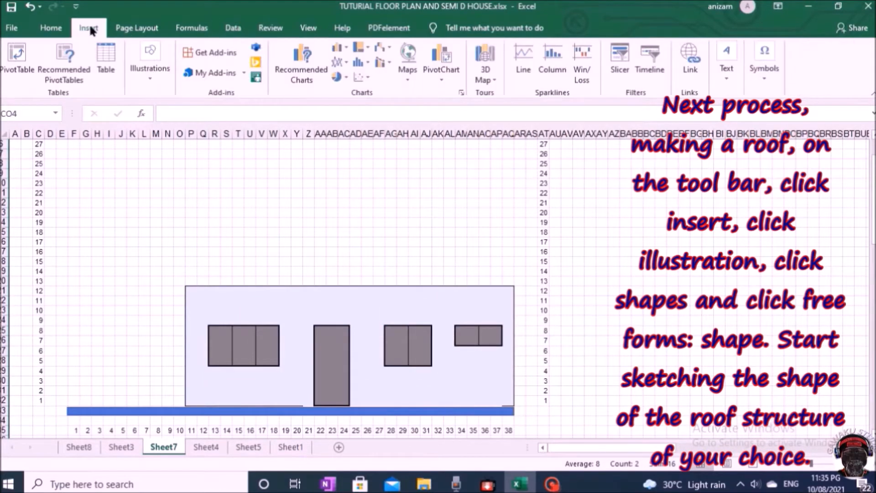
{"action": "left_click", "coordinate": [155, 50]}
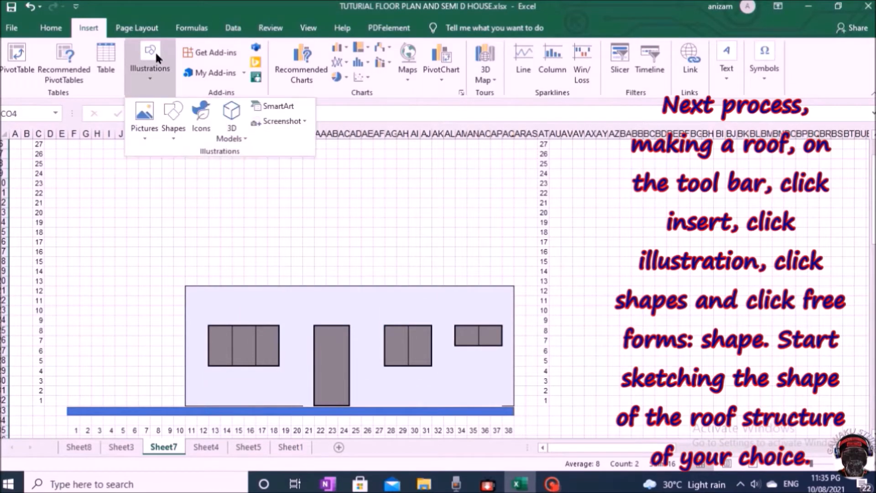
{"action": "left_click", "coordinate": [173, 118]}
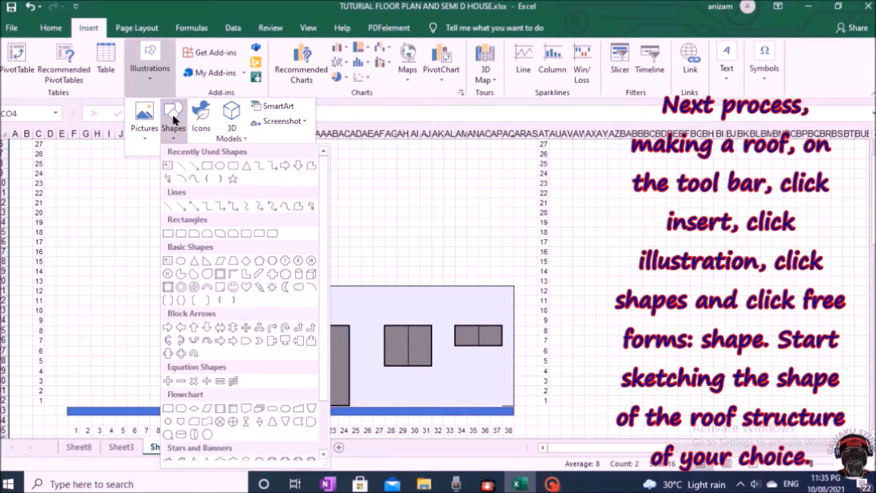
{"action": "left_click", "coordinate": [310, 166]}
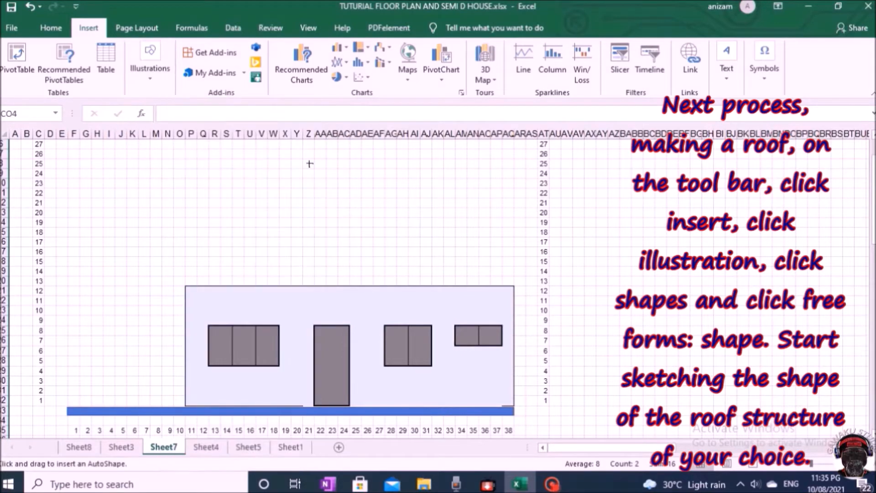
{"action": "left_click", "coordinate": [150, 295]}
{"action": "left_click", "coordinate": [515, 295]}
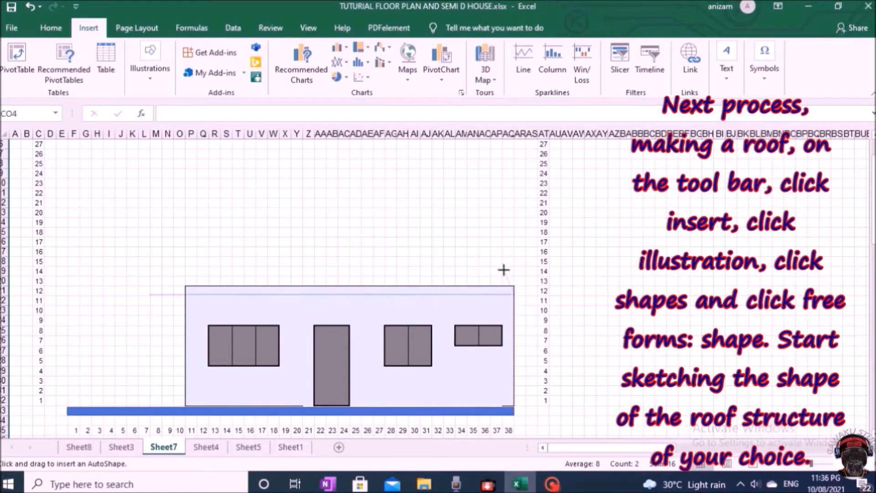
{"action": "left_click", "coordinate": [514, 186]}
{"action": "left_click", "coordinate": [451, 187]}
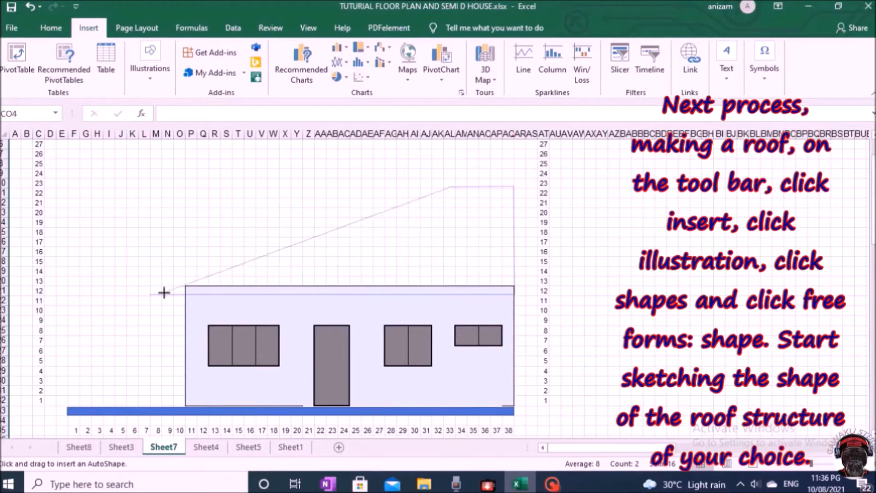
{"action": "left_click", "coordinate": [149, 295]}
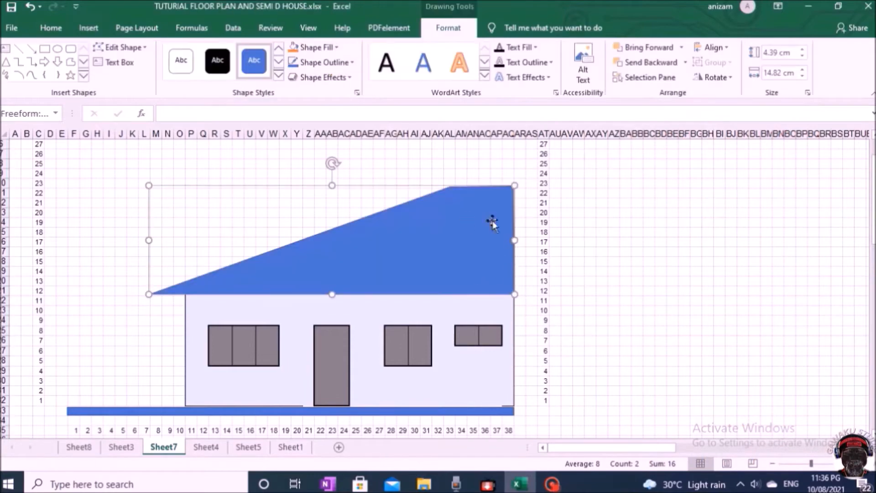
{"action": "left_click", "coordinate": [215, 164]}
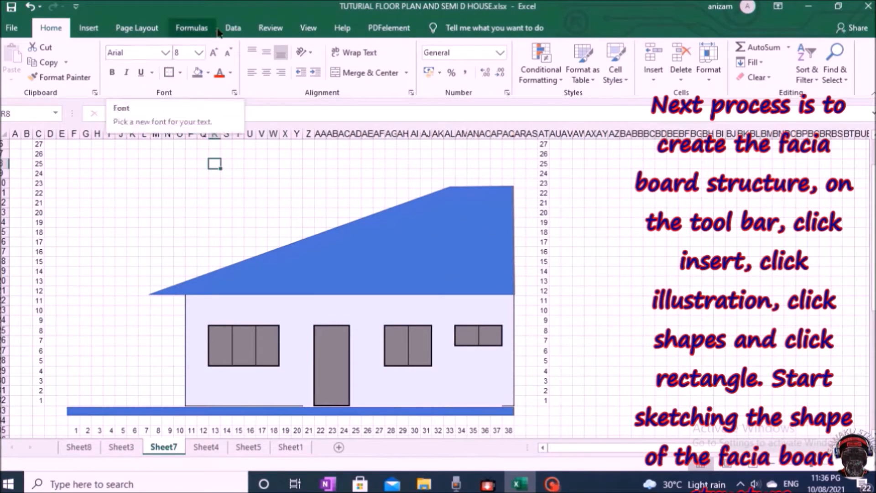
Draw a fascia board rectangle about 14.31 by 0.29 cm directly beneath the roof's lower edge, ending at the wall's end.
{"action": "left_click", "coordinate": [88, 28]}
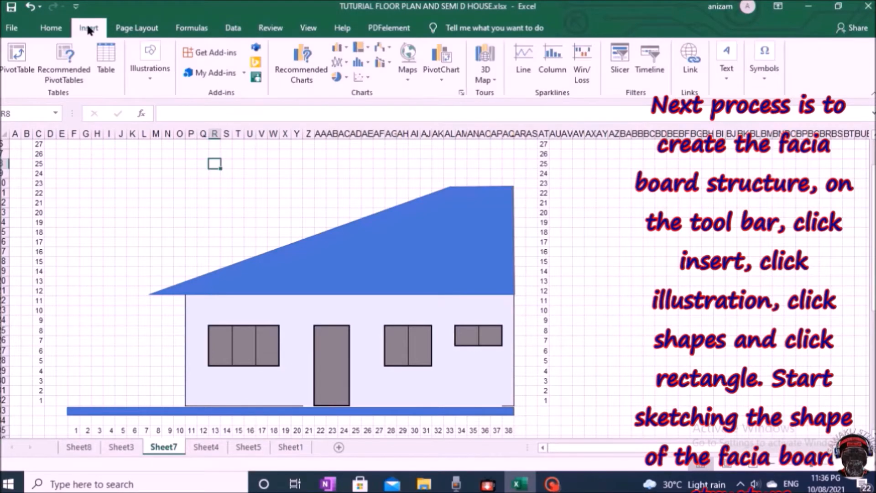
{"action": "left_click", "coordinate": [149, 74]}
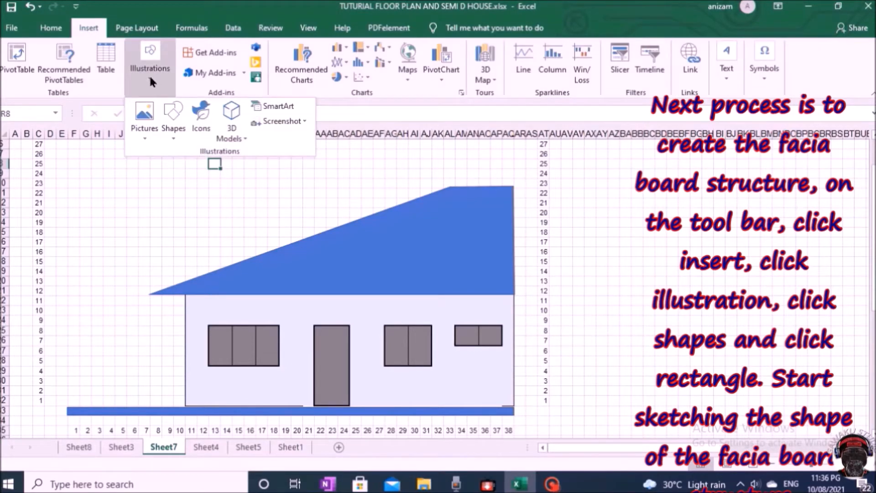
{"action": "left_click", "coordinate": [174, 120]}
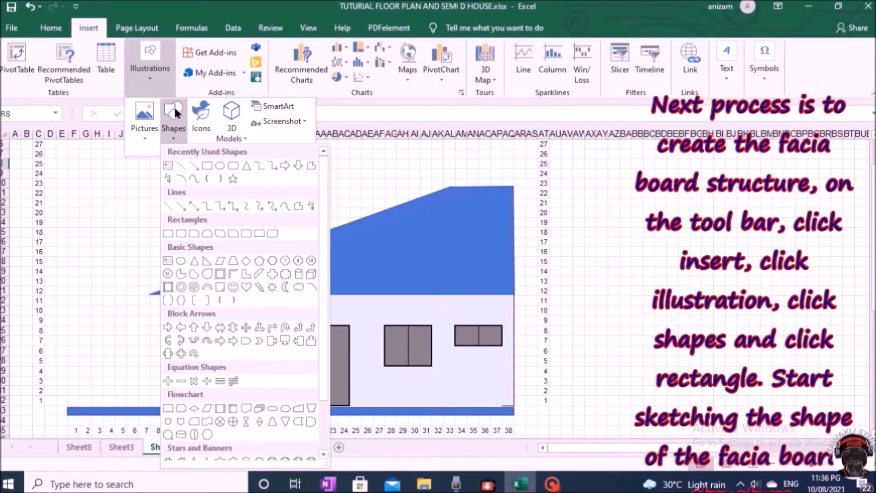
{"action": "left_click", "coordinate": [207, 168]}
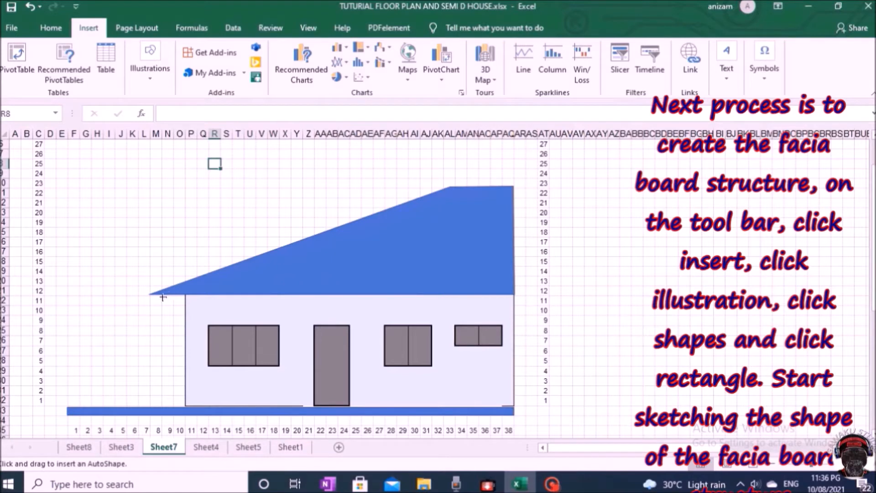
{"action": "left_click_drag", "start_coordinate": [162, 295], "coordinate": [515, 303]}
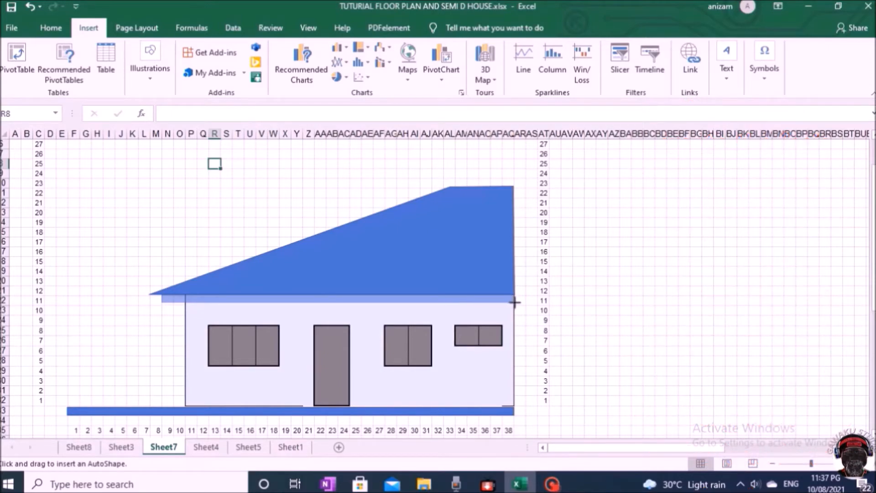
{"action": "left_click_drag", "start_coordinate": [514, 302], "coordinate": [514, 302]}
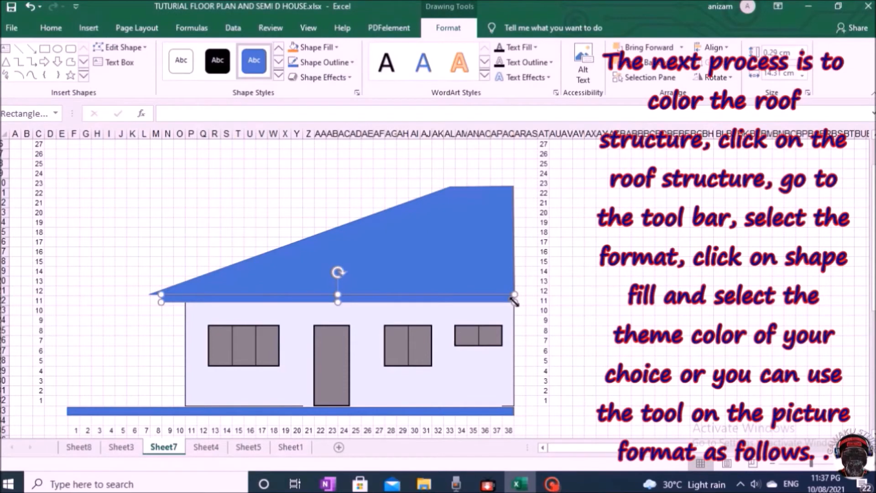
Fill the freeform roof with the roof tile picture Screenshot 2021-5313.jpg from the MOVIE 3 folder.
{"action": "left_click", "coordinate": [441, 227]}
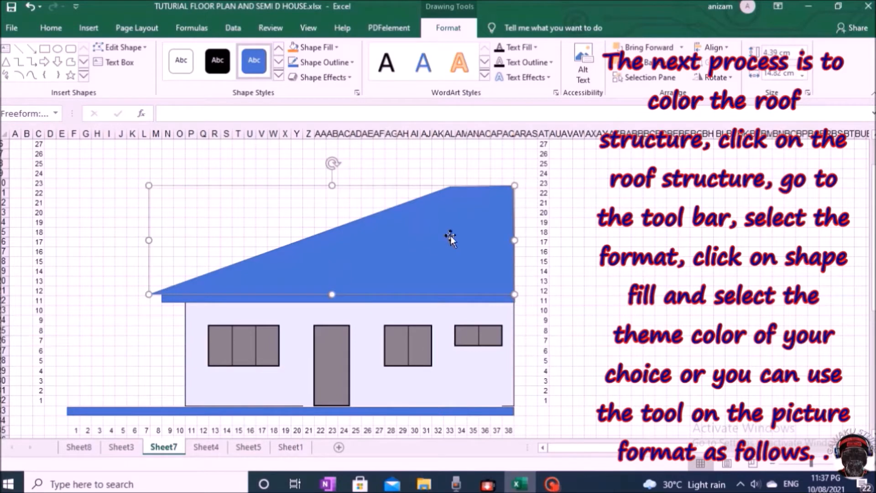
{"action": "left_click", "coordinate": [337, 47]}
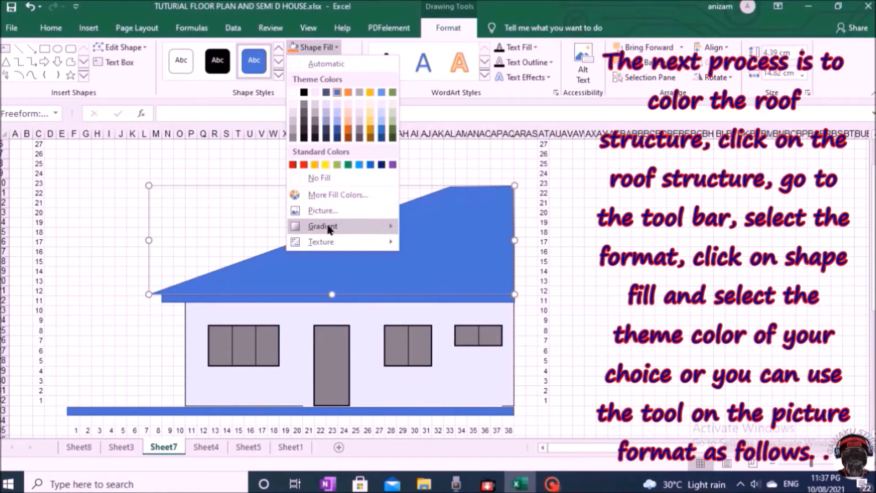
{"action": "mouse_move", "coordinate": [329, 241]}
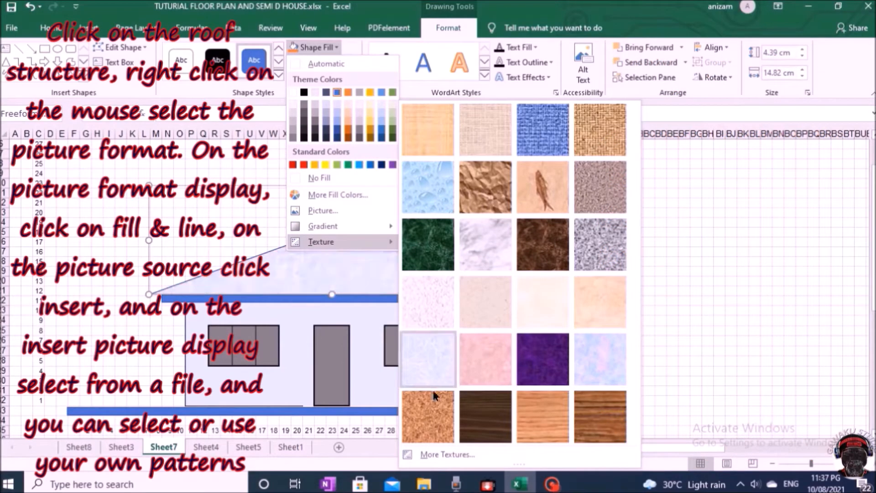
{"action": "left_click", "coordinate": [423, 453]}
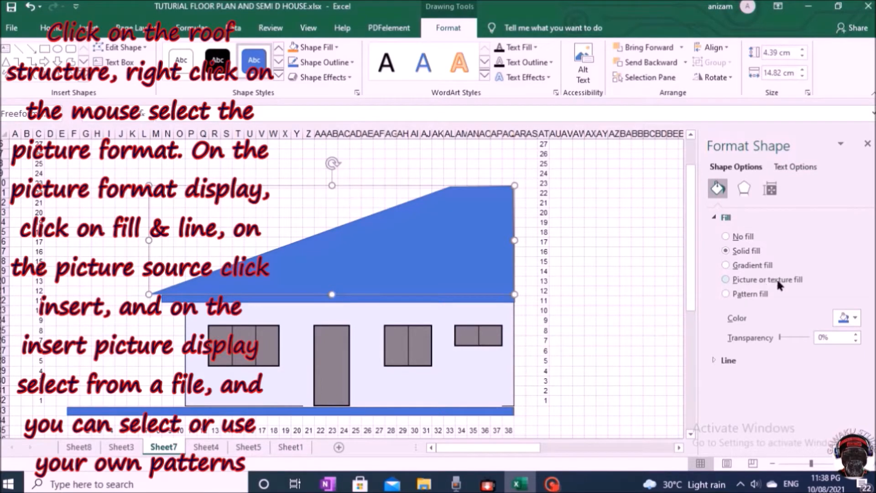
{"action": "left_click", "coordinate": [742, 277]}
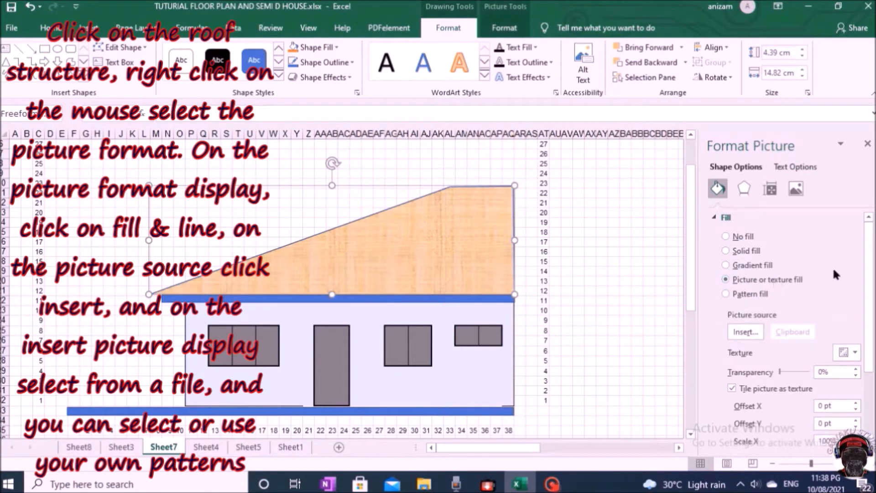
{"action": "left_click", "coordinate": [743, 332]}
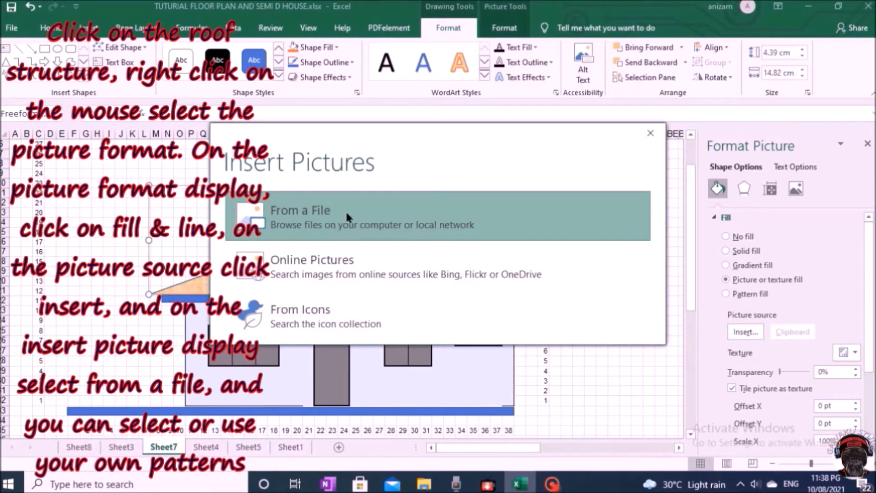
{"action": "left_click", "coordinate": [308, 218]}
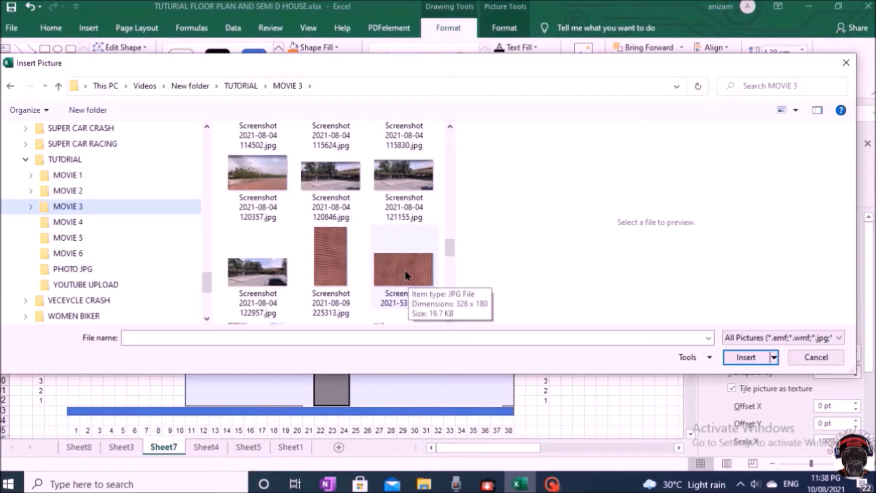
{"action": "left_click", "coordinate": [408, 275]}
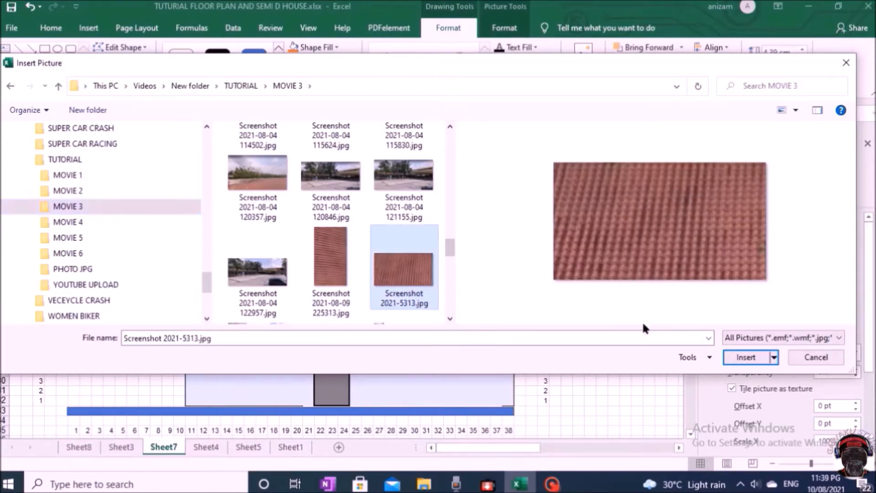
{"action": "left_click", "coordinate": [742, 359]}
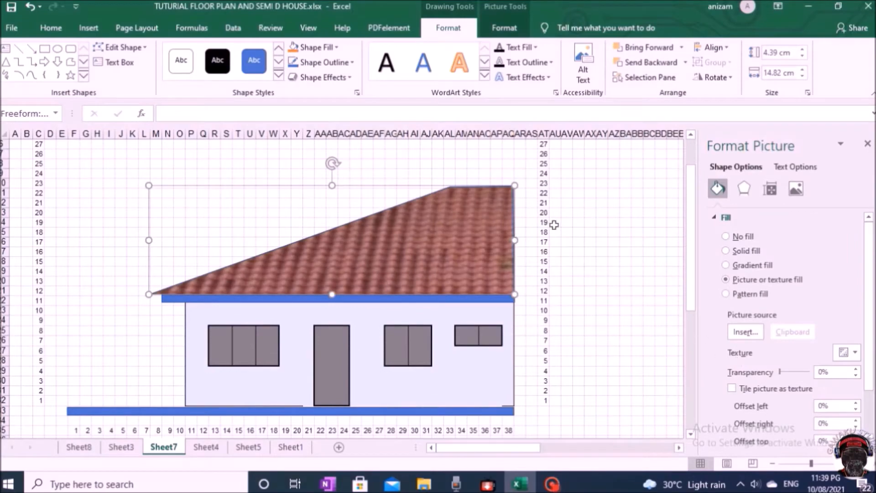
Draw a rectangle about 1.35 cm wide and 3.15 cm high over the grey door.
{"action": "scroll", "coordinate": [259, 329], "scroll_direction": "right", "scroll_amount": 2}
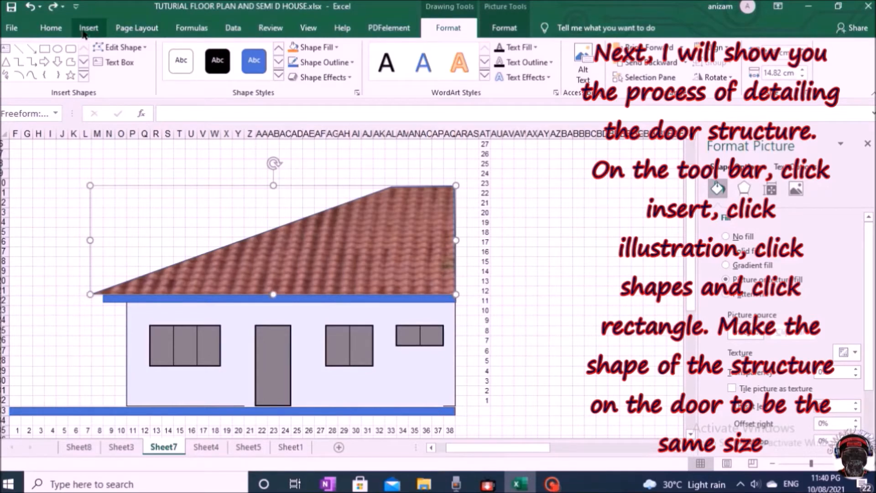
{"action": "left_click", "coordinate": [89, 31]}
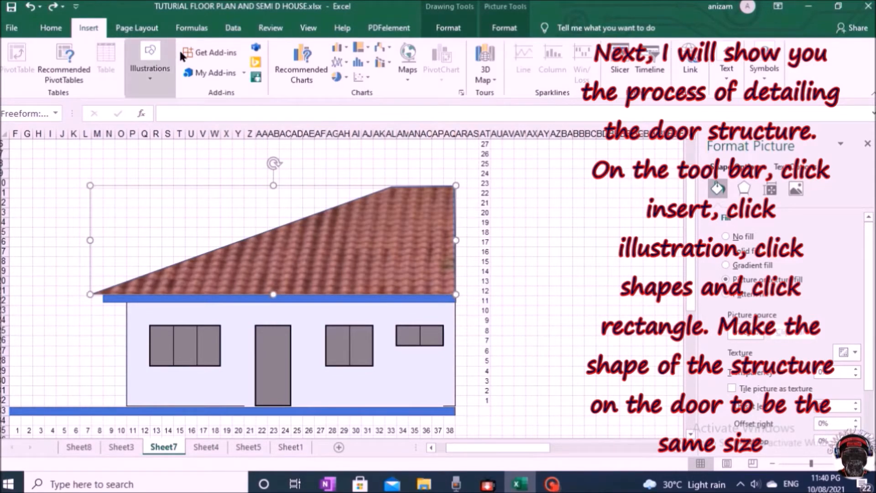
{"action": "left_click", "coordinate": [141, 55]}
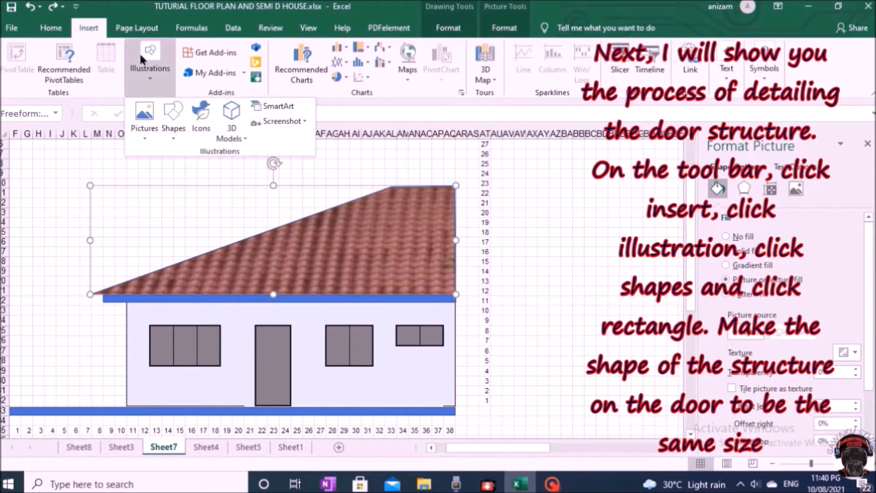
{"action": "left_click", "coordinate": [178, 114]}
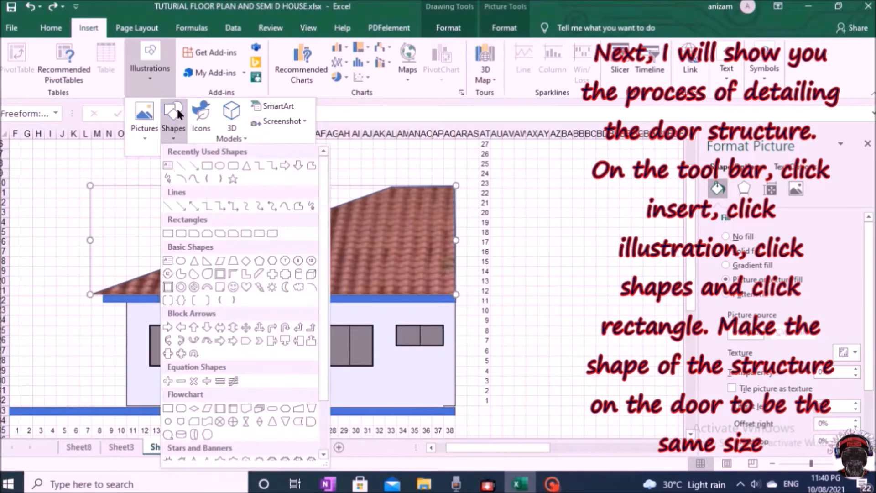
{"action": "left_click", "coordinate": [207, 165]}
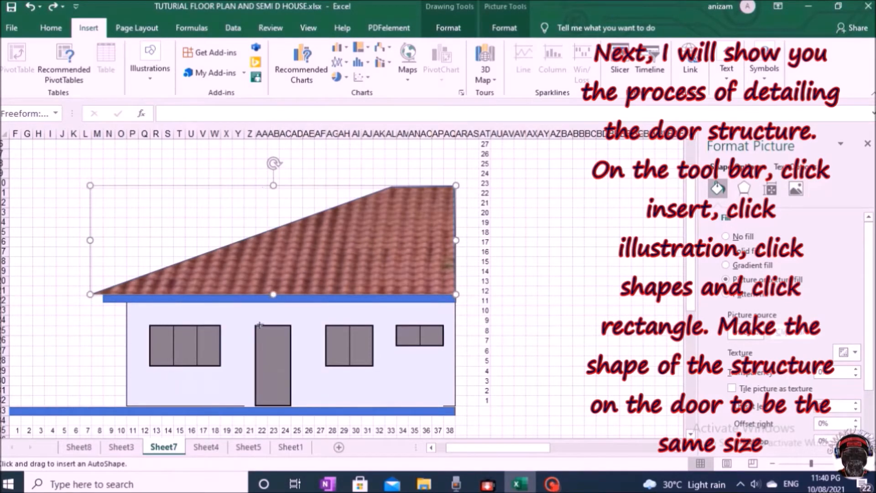
{"action": "mouse_move", "coordinate": [254, 326]}
{"action": "left_mouse_down"}
{"action": "mouse_move", "coordinate": [292, 337]}
{"action": "mouse_move", "coordinate": [288, 403]}
{"action": "left_mouse_up"}
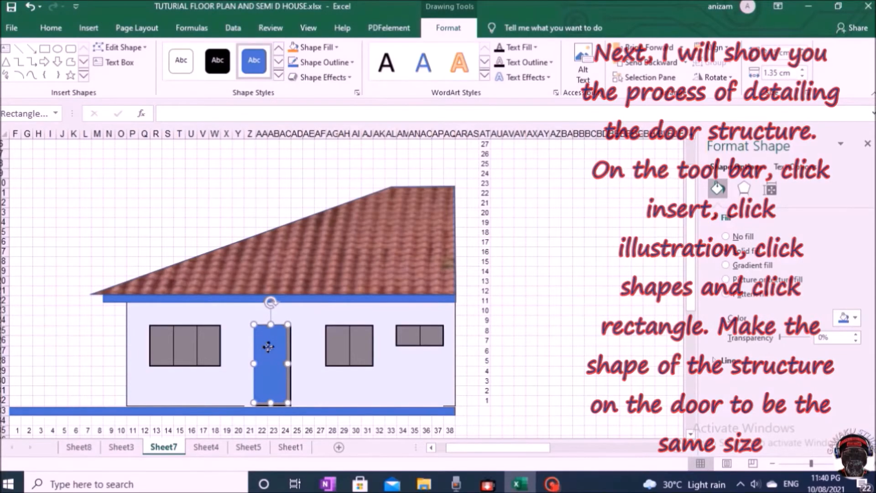
Move the door rectangle to the blank grid beside the house and fill it with a brown wood-grain texture.
{"action": "left_click_drag", "start_coordinate": [268, 347], "coordinate": [555, 266]}
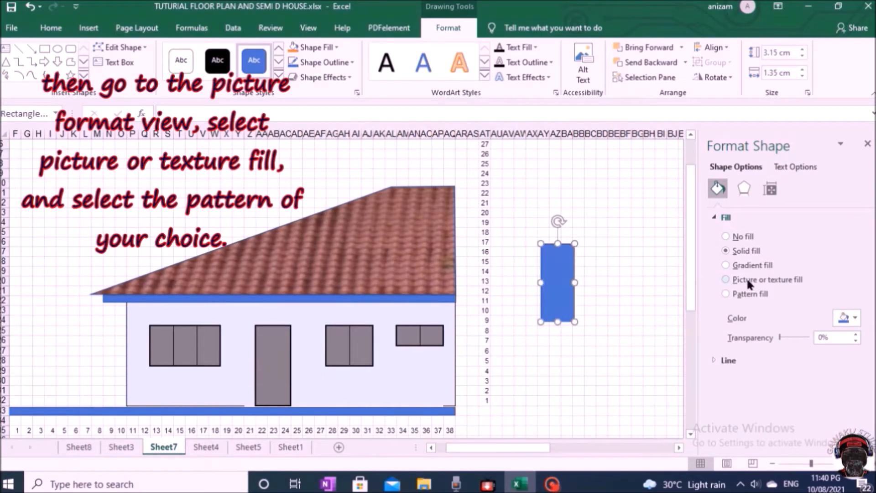
{"action": "left_click", "coordinate": [735, 282]}
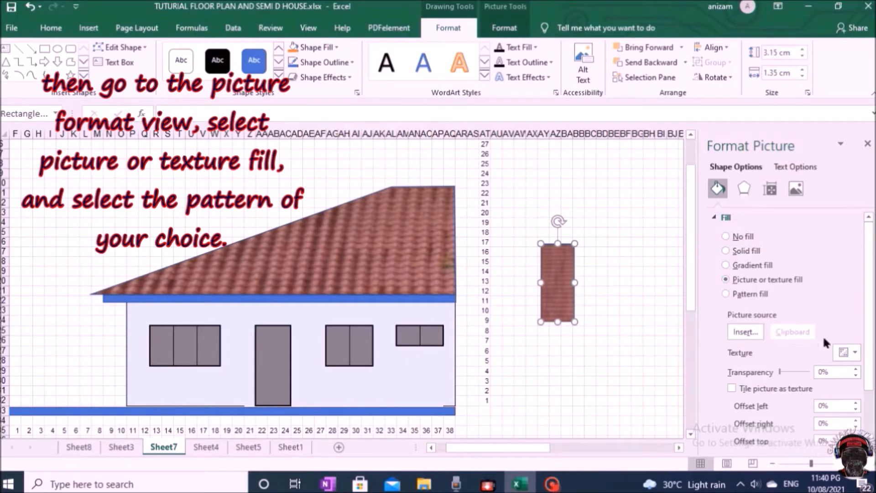
{"action": "left_click", "coordinate": [855, 353]}
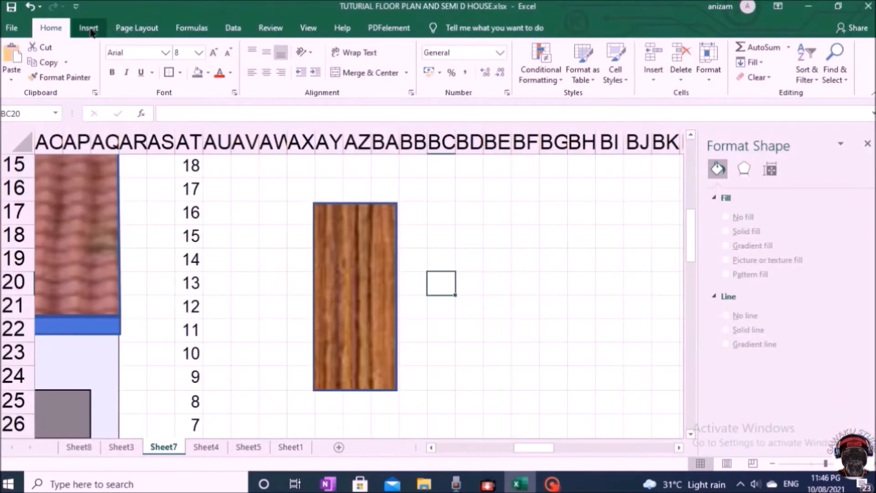
Draw a beveled rectangle about 0.38 cm wide and 0.73 cm high in the wooden door's upper-left corner.
{"action": "left_click", "coordinate": [89, 26]}
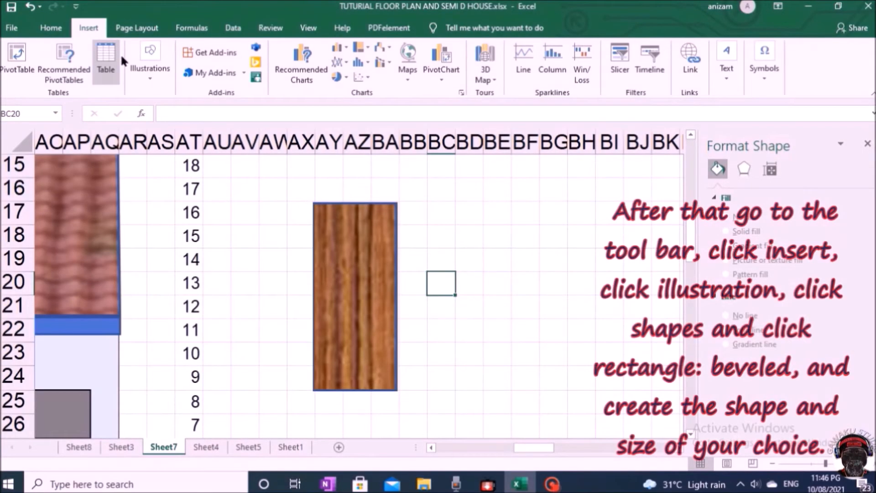
{"action": "left_click", "coordinate": [154, 54]}
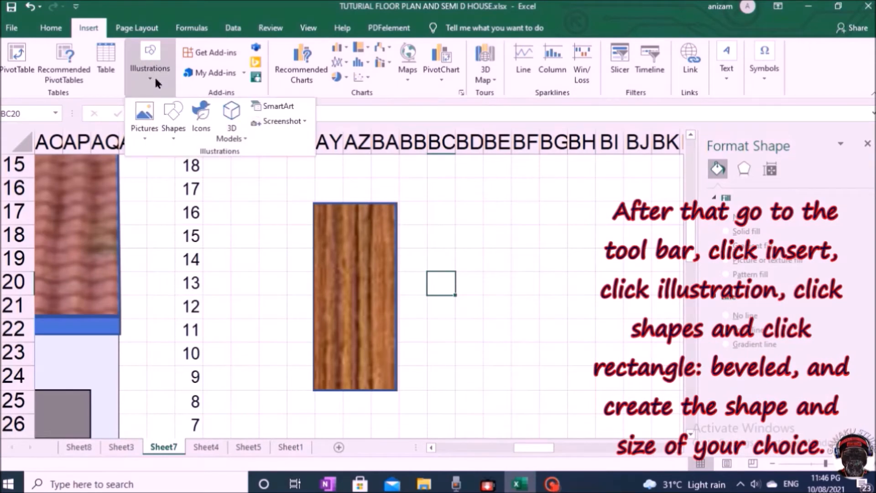
{"action": "left_click", "coordinate": [174, 129]}
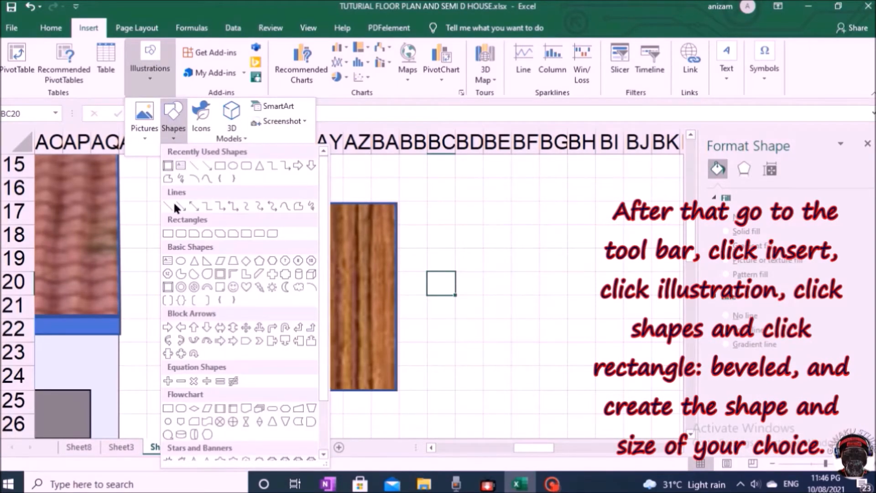
{"action": "left_click", "coordinate": [168, 287]}
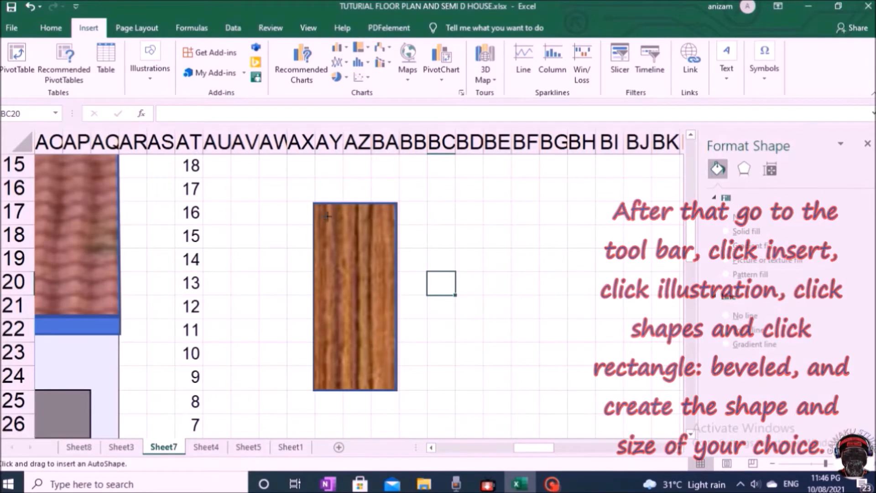
{"action": "left_click_drag", "start_coordinate": [324, 216], "coordinate": [348, 259]}
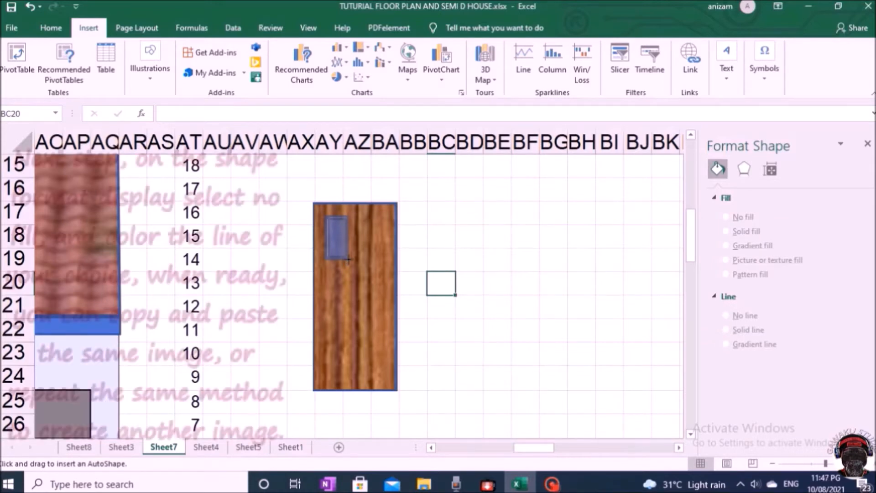
{"action": "left_click_drag", "start_coordinate": [348, 260], "coordinate": [347, 260]}
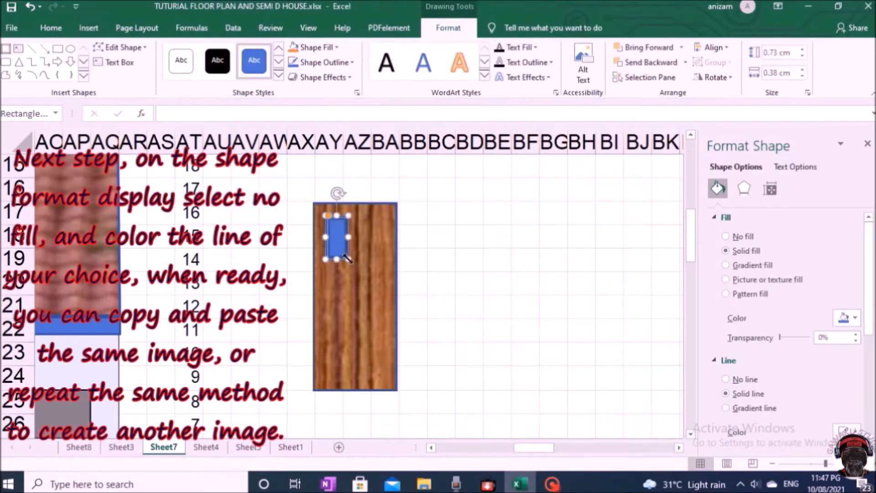
Remove the beveled panel's fill and make its outline black.
{"action": "left_click", "coordinate": [725, 237]}
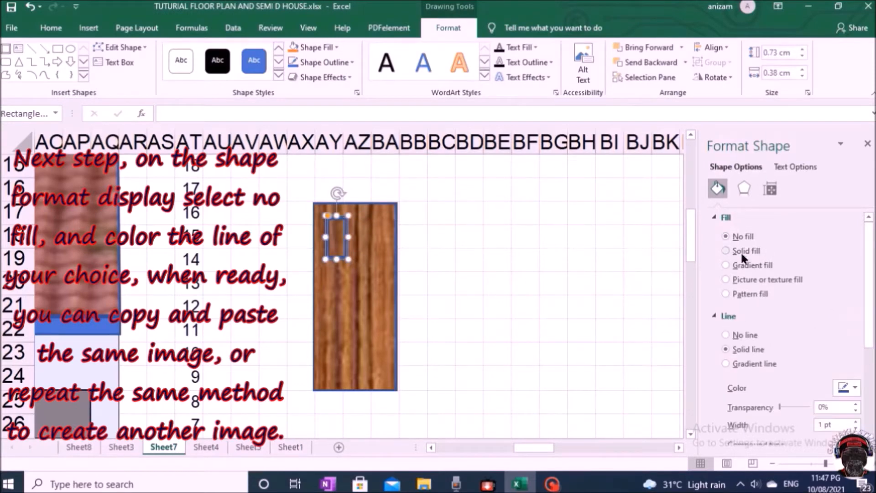
{"action": "left_click", "coordinate": [850, 383]}
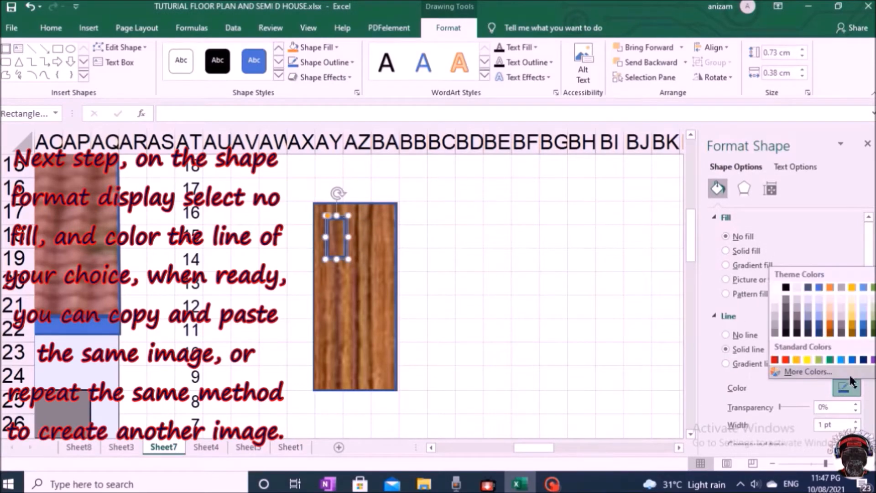
{"action": "left_click", "coordinate": [786, 287]}
{"action": "left_click", "coordinate": [499, 244]}
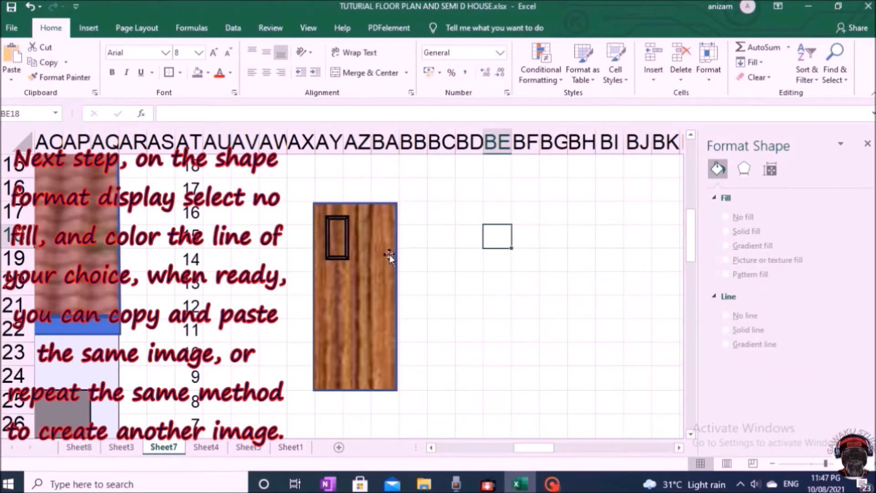
Copy the beveled panel and place the duplicate in the door's upper-right corner, level with the first.
{"action": "right_click", "coordinate": [349, 247]}
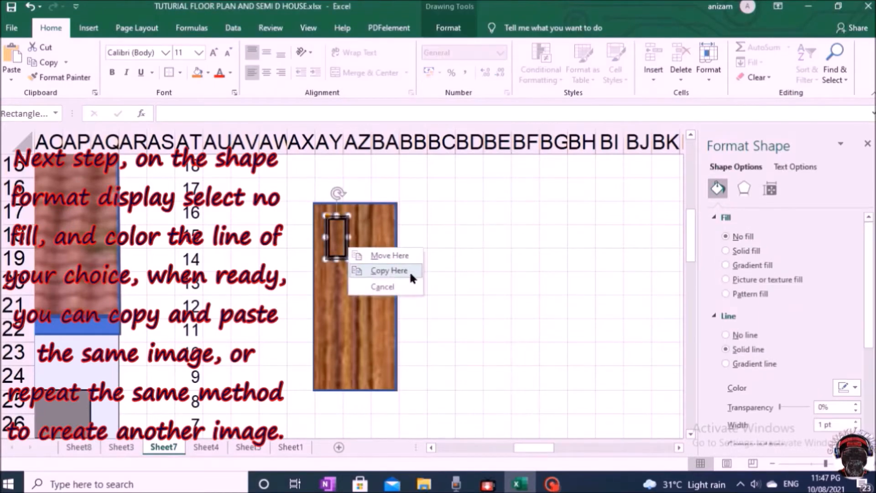
{"action": "right_click", "coordinate": [350, 228]}
{"action": "left_click", "coordinate": [354, 220]}
{"action": "left_click", "coordinate": [417, 295]}
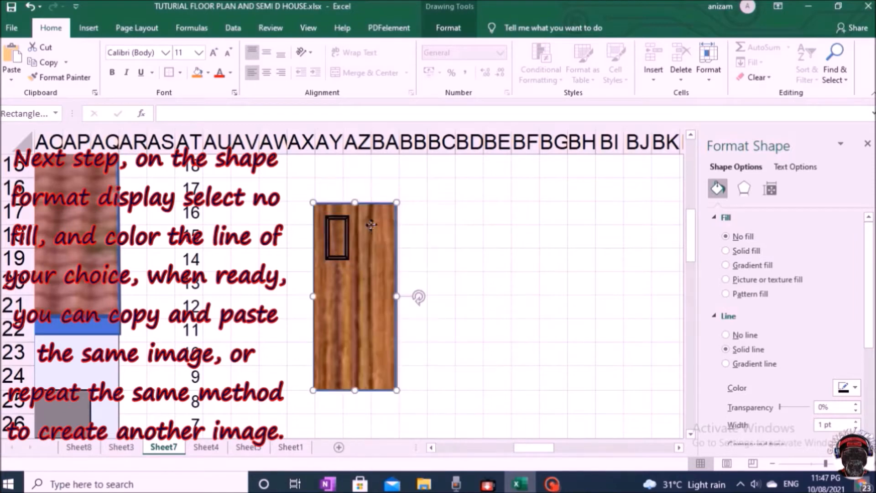
{"action": "right_click", "coordinate": [373, 208]}
{"action": "left_click", "coordinate": [400, 263]}
{"action": "left_click_drag", "start_coordinate": [349, 197], "coordinate": [384, 222]}
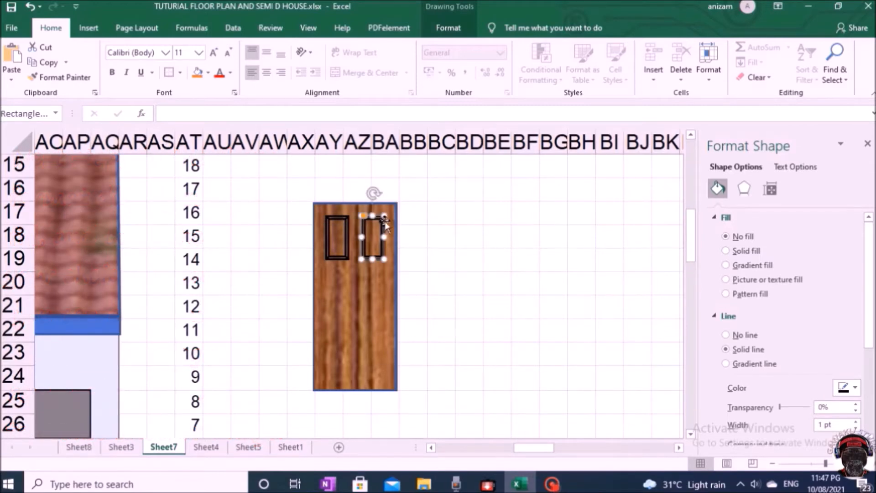
{"action": "left_click", "coordinate": [465, 241]}
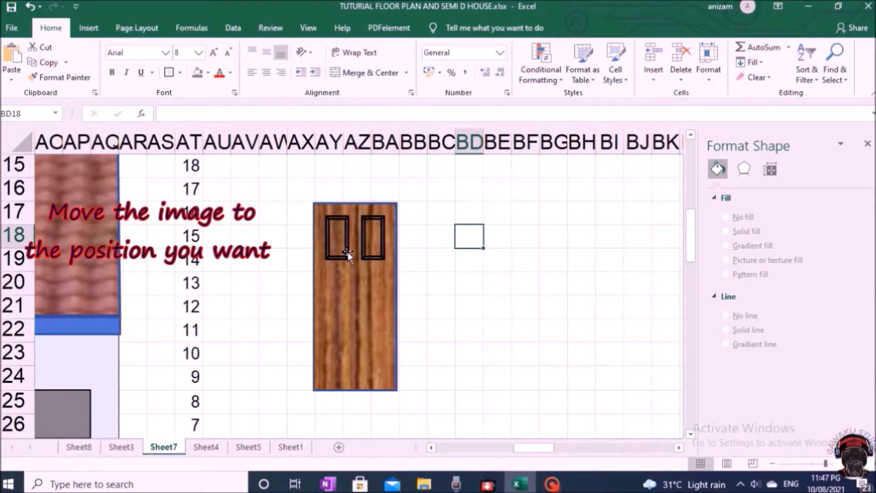
Copy the upper-left panel, paste it as a picture and place it in the door's lower-left corner.
{"action": "right_click", "coordinate": [348, 252]}
{"action": "left_click", "coordinate": [381, 231]}
{"action": "right_click", "coordinate": [434, 239]}
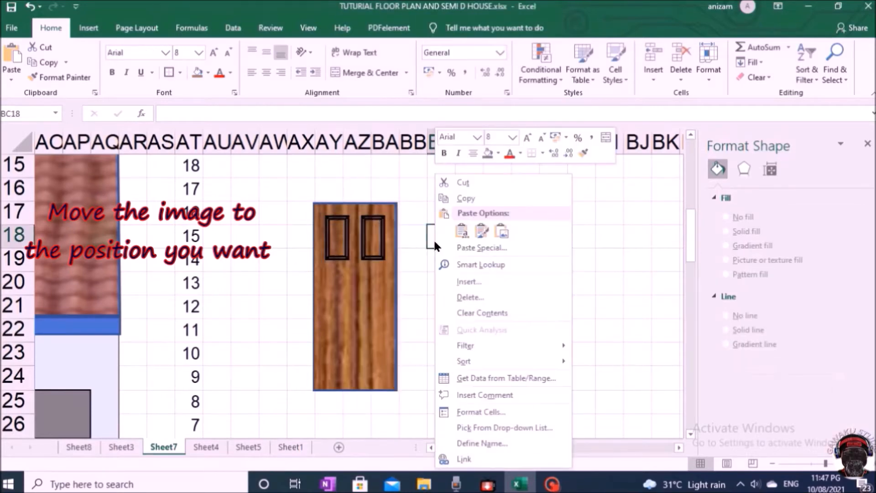
{"action": "left_click", "coordinate": [502, 231]}
{"action": "left_click_drag", "start_coordinate": [451, 258], "coordinate": [345, 364]}
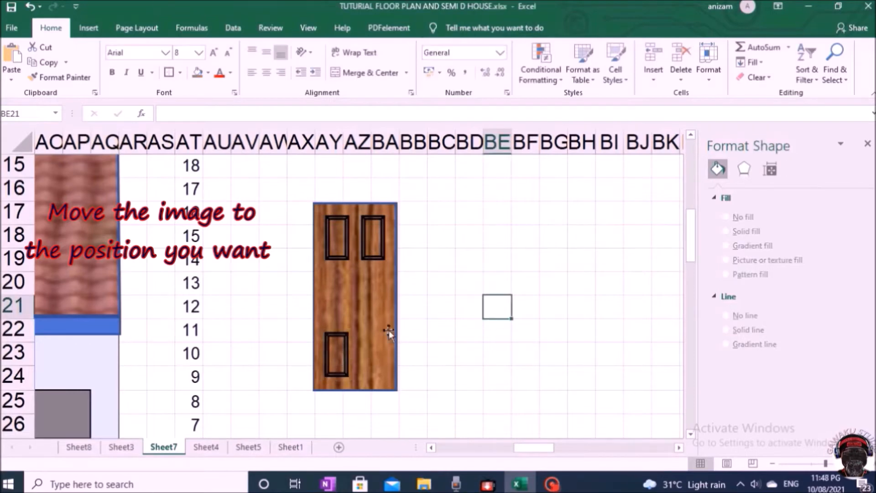
Copy the lower-left panel picture and place the pasted duplicate in the door's lower-right corner.
{"action": "right_click", "coordinate": [348, 349]}
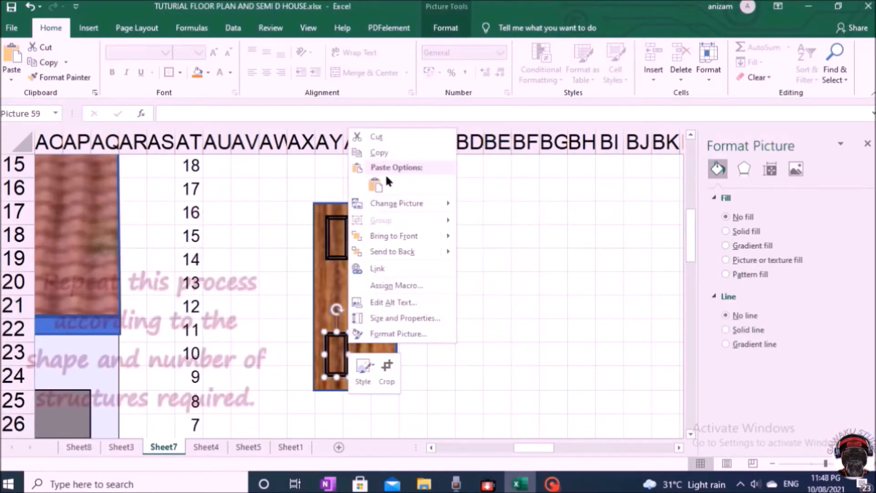
{"action": "left_click", "coordinate": [379, 153]}
{"action": "right_click", "coordinate": [468, 311]}
{"action": "left_click", "coordinate": [482, 66]}
{"action": "left_click_drag", "start_coordinate": [470, 294], "coordinate": [386, 345]}
Paste another panel picture and place it midway between the door's two left-hand panels.
{"action": "right_click", "coordinate": [457, 310]}
{"action": "left_click", "coordinate": [523, 229]}
{"action": "left_click_drag", "start_coordinate": [477, 281], "coordinate": [347, 282]}
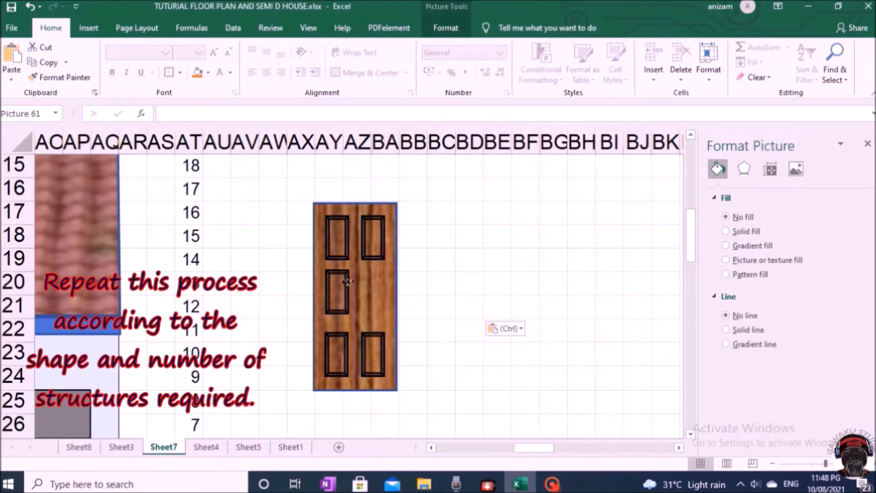
Stretch the door's middle-left panel slightly downward and place a pasted copy of it between the two right-hand panels.
{"action": "left_click_drag", "start_coordinate": [337, 315], "coordinate": [336, 324]}
{"action": "left_click", "coordinate": [471, 291]}
{"action": "right_click", "coordinate": [348, 296]}
{"action": "mouse_move", "coordinate": [383, 154]}
{"action": "left_click", "coordinate": [379, 105]}
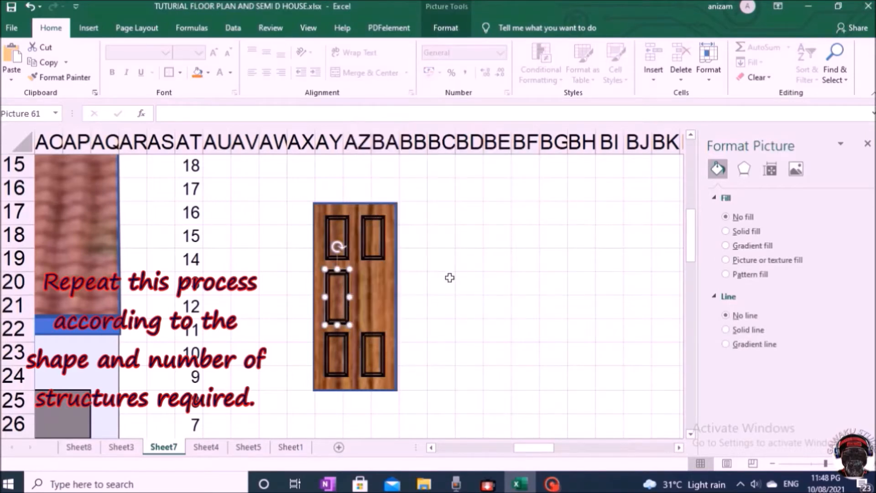
{"action": "right_click", "coordinate": [445, 280]}
{"action": "left_click", "coordinate": [450, 228]}
{"action": "left_click_drag", "start_coordinate": [445, 286], "coordinate": [383, 283]}
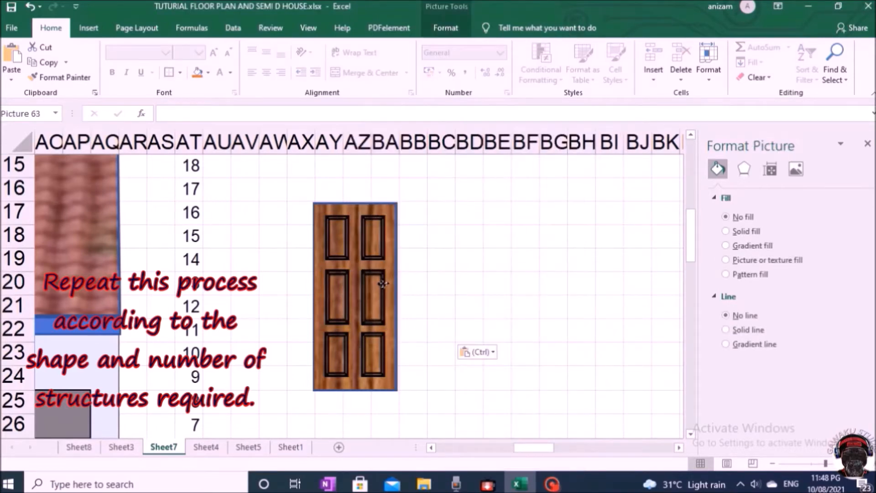
{"action": "left_click", "coordinate": [445, 279]}
Set the outline color of the wood-textured door rectangle to black.
{"action": "left_click", "coordinate": [390, 210]}
{"action": "left_click_drag", "start_coordinate": [869, 292], "coordinate": [870, 307]}
{"action": "scroll", "coordinate": [858, 347], "scroll_direction": "down", "scroll_amount": 5}
{"action": "left_click", "coordinate": [855, 362]}
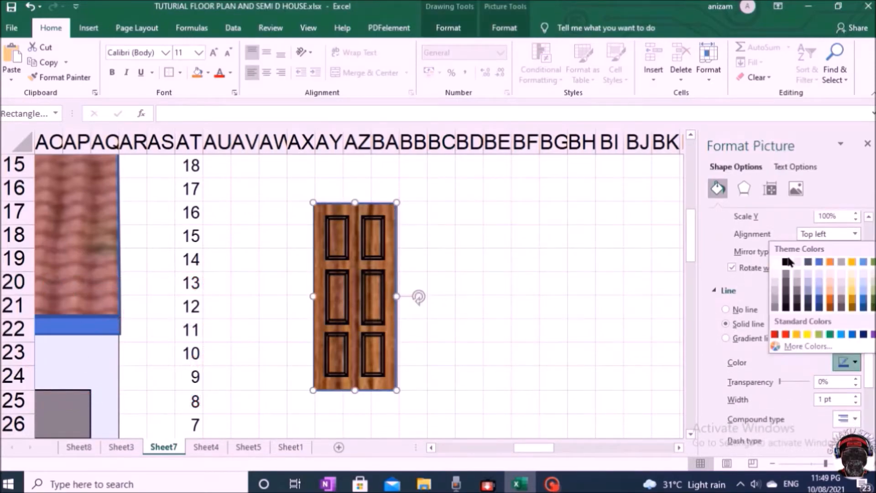
{"action": "left_click", "coordinate": [787, 264]}
{"action": "left_click", "coordinate": [485, 281]}
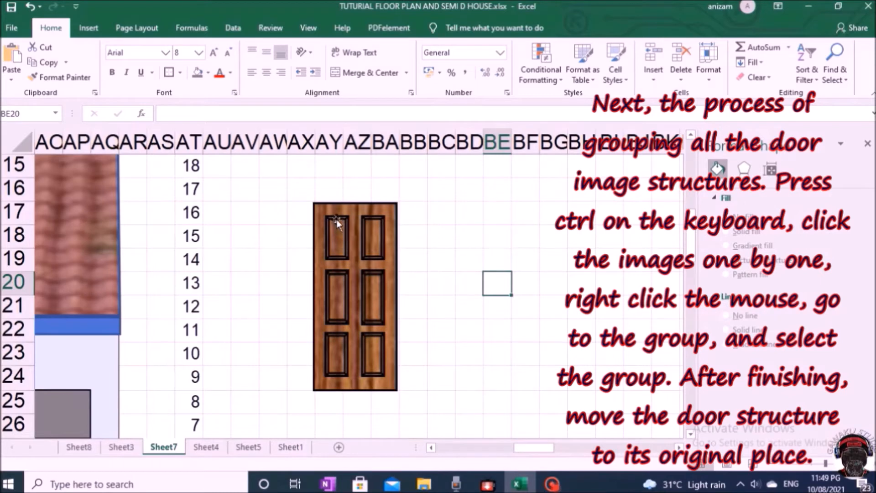
Group all six door panels together with the wood-textured door rectangle.
{"action": "left_click", "coordinate": [347, 229]}
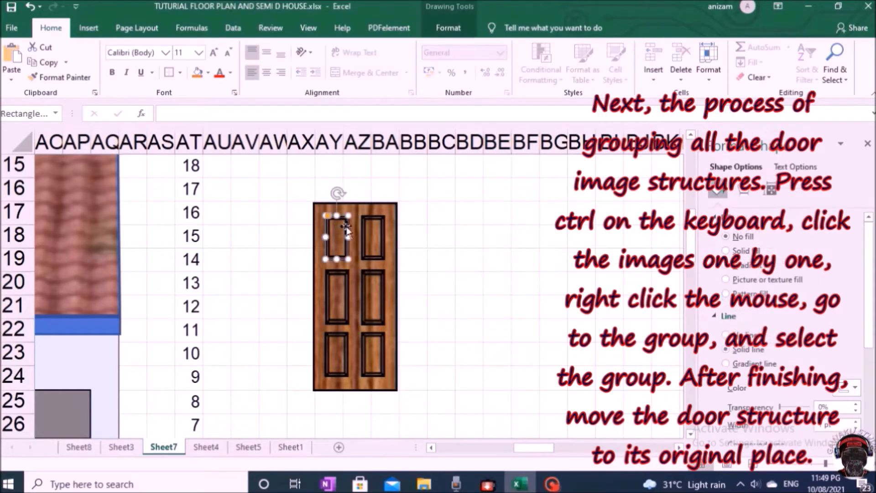
{"action": "left_click", "coordinate": [383, 226], "text": "ctrl"}
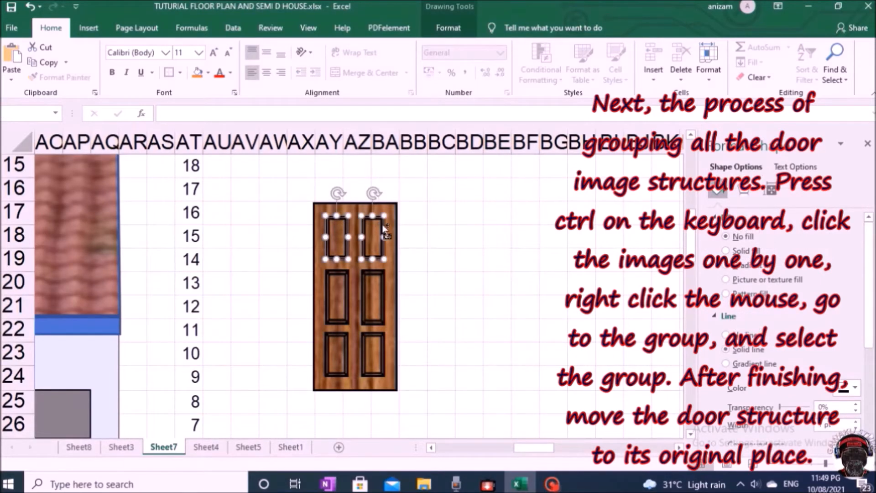
{"action": "left_click", "coordinate": [346, 301], "text": "ctrl"}
{"action": "left_click", "coordinate": [376, 297], "text": "ctrl"}
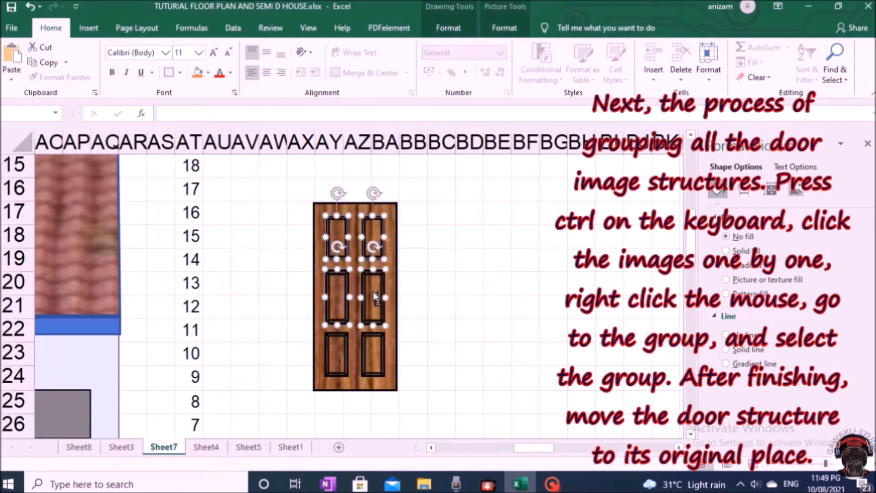
{"action": "left_click", "coordinate": [339, 353], "text": "ctrl"}
{"action": "left_click", "coordinate": [374, 355], "text": "ctrl"}
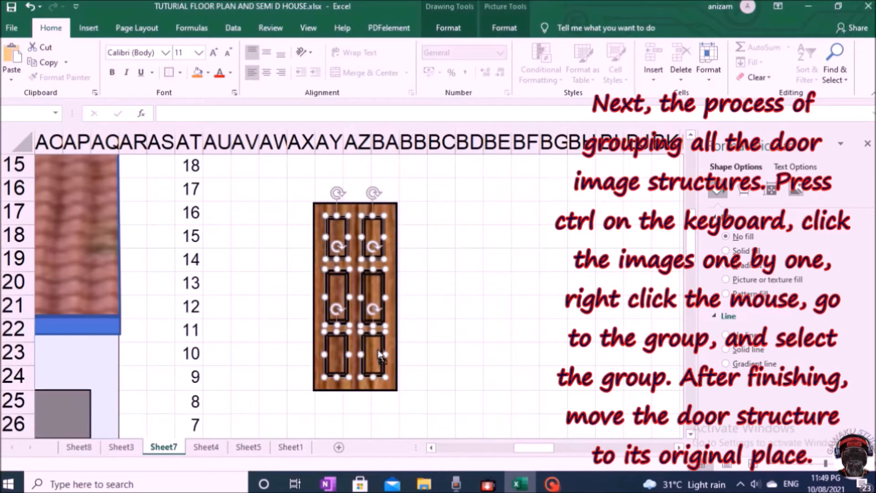
{"action": "left_click", "coordinate": [395, 387], "text": "ctrl"}
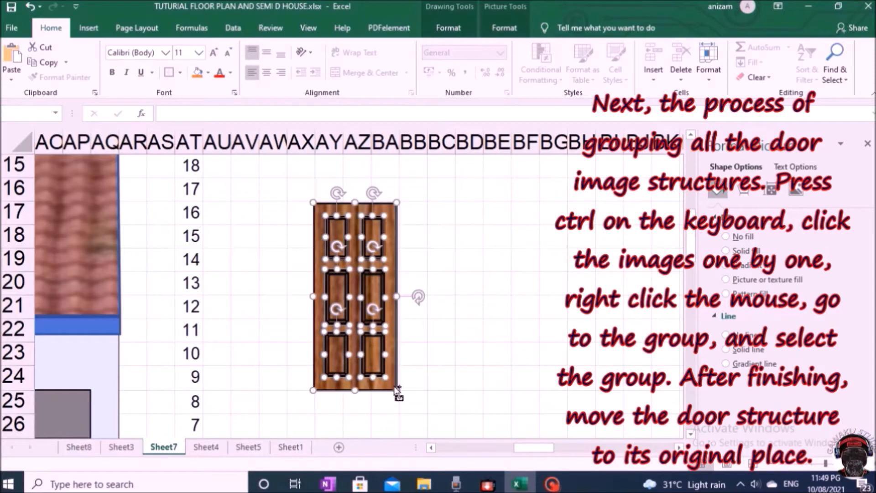
{"action": "right_click", "coordinate": [397, 280]}
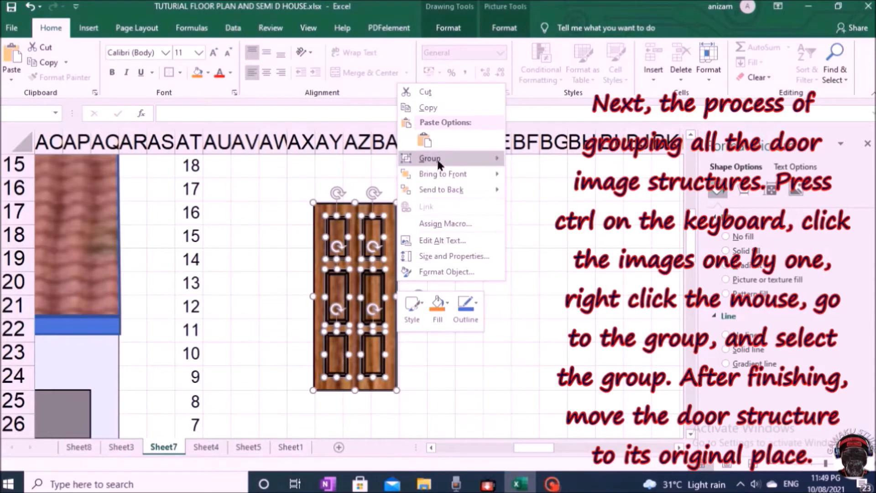
{"action": "mouse_move", "coordinate": [436, 158]}
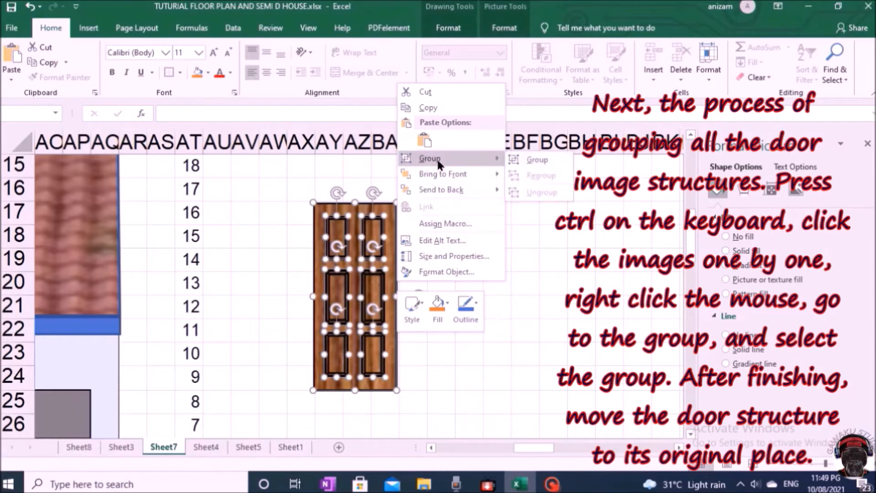
{"action": "left_click", "coordinate": [538, 160]}
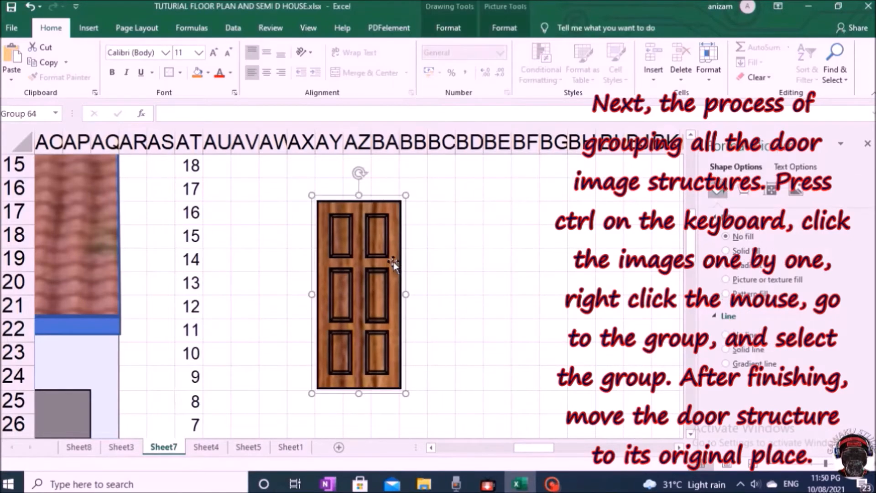
Move the grouped door onto the grey door opening in the house's front wall.
{"action": "left_click", "coordinate": [790, 463]}
{"action": "left_click", "coordinate": [790, 463]}
{"action": "left_click", "coordinate": [790, 464]}
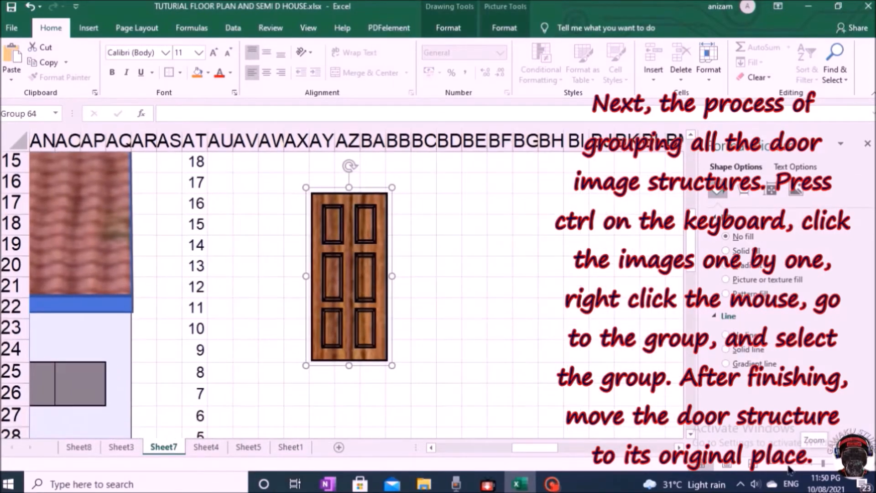
{"action": "left_click", "coordinate": [790, 464]}
{"action": "left_click", "coordinate": [790, 463]}
{"action": "left_click", "coordinate": [791, 464]}
{"action": "left_click", "coordinate": [790, 463]}
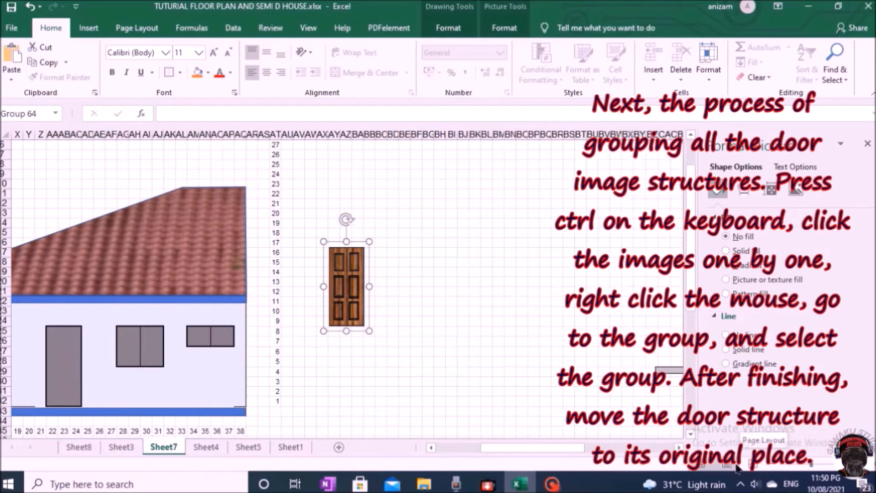
{"action": "left_click_drag", "start_coordinate": [529, 447], "coordinate": [486, 447]}
{"action": "left_click_drag", "start_coordinate": [624, 313], "coordinate": [348, 388]}
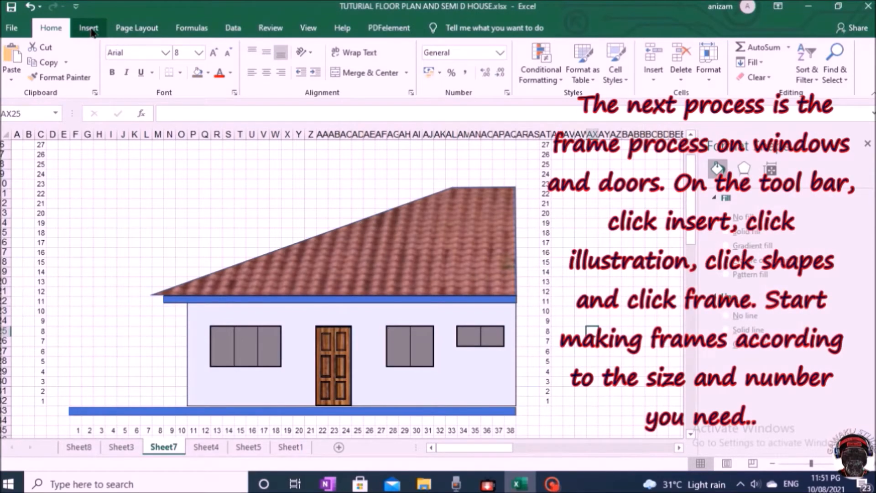
Draw a Frame shape about 2.93 cm wide and 1.92 cm high around the three-pane window.
{"action": "left_click", "coordinate": [90, 28]}
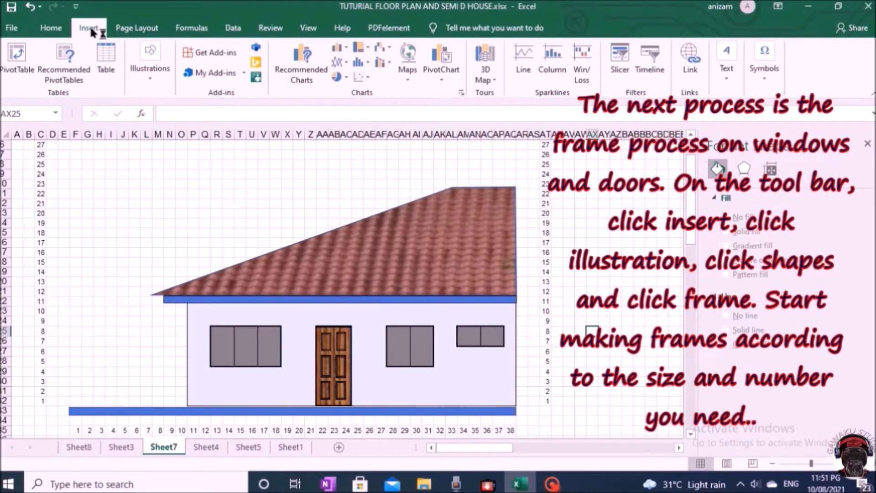
{"action": "left_click", "coordinate": [148, 79]}
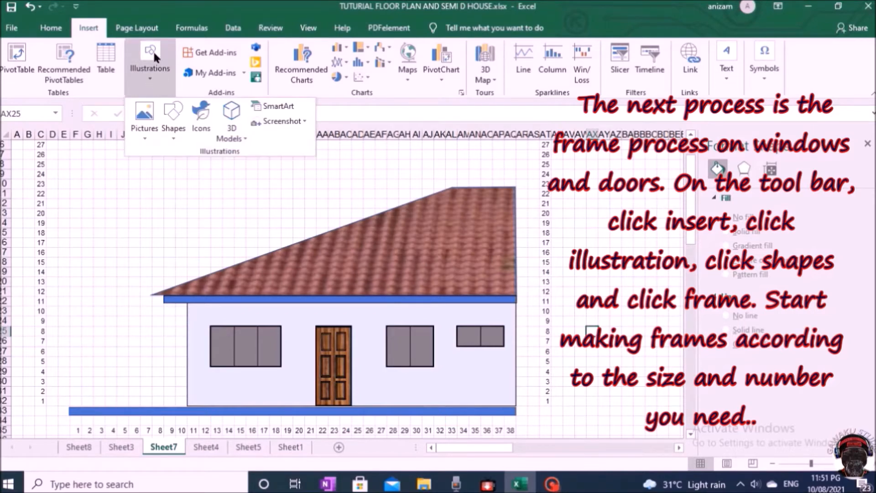
{"action": "left_click", "coordinate": [170, 117]}
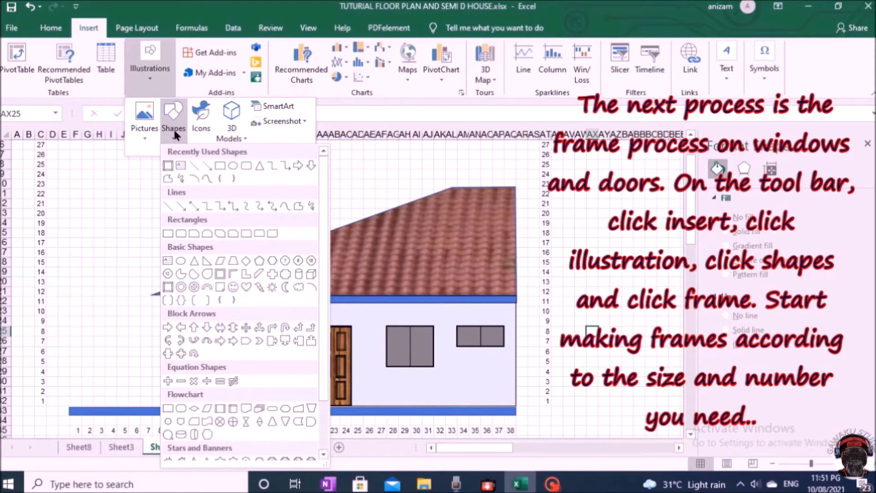
{"action": "left_click", "coordinate": [219, 274]}
{"action": "left_click_drag", "start_coordinate": [207, 322], "coordinate": [282, 371]}
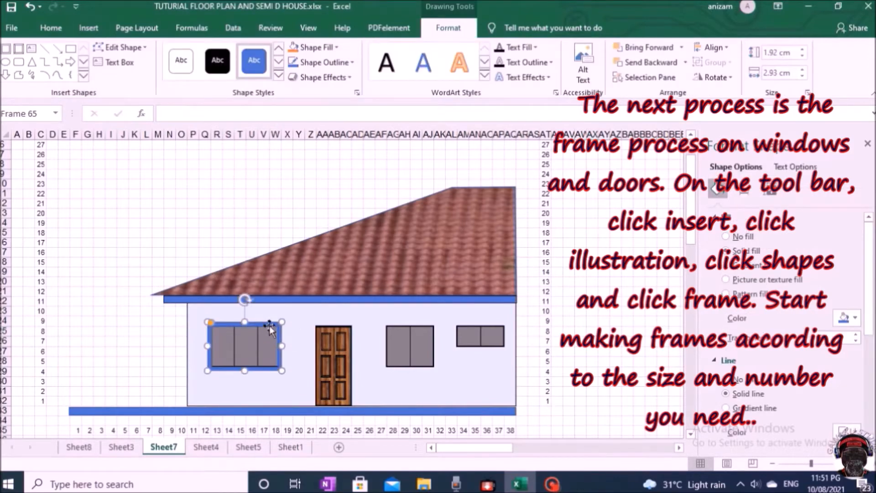
Copy the three-pane window's frame, paste it as a picture and fit it around the two-pane window beside the door.
{"action": "right_click", "coordinate": [269, 323]}
{"action": "left_click", "coordinate": [296, 80]}
{"action": "right_click", "coordinate": [273, 182]}
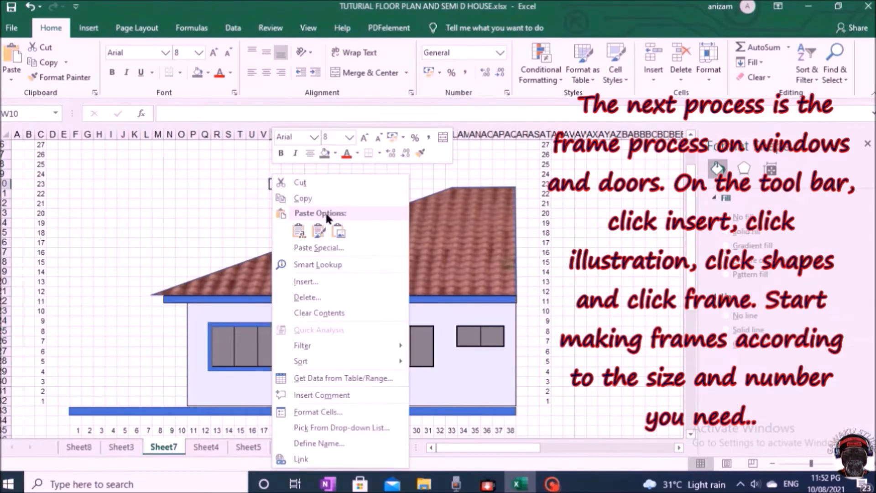
{"action": "left_click", "coordinate": [339, 231]}
{"action": "left_click_drag", "start_coordinate": [340, 191], "coordinate": [437, 351]}
Copy the two-pane window's frame picture and fit the pasted duplicate around the small high window.
{"action": "right_click", "coordinate": [436, 337]}
{"action": "left_click", "coordinate": [476, 142]}
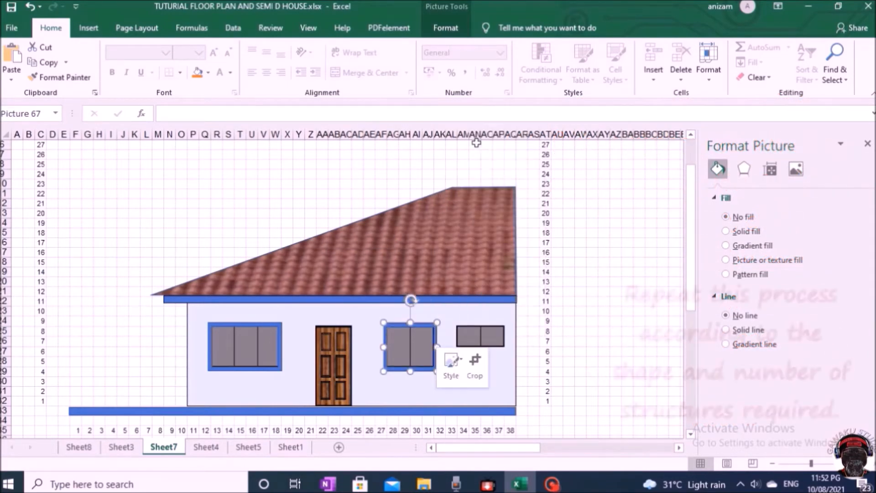
{"action": "right_click", "coordinate": [478, 372]}
{"action": "left_click", "coordinate": [547, 137]}
{"action": "left_click_drag", "start_coordinate": [504, 367], "coordinate": [480, 348]}
Paste another copy of the frame and fit it around the wooden door.
{"action": "right_click", "coordinate": [150, 316]}
{"action": "left_click", "coordinate": [221, 82]}
{"action": "left_click_drag", "start_coordinate": [190, 310], "coordinate": [329, 404]}
{"action": "left_click", "coordinate": [616, 382]}
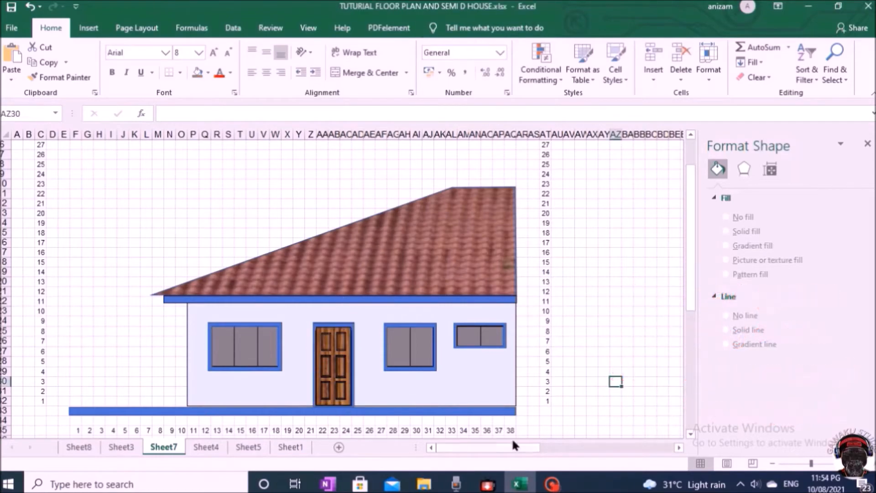
Draw a vertical rectangle about 0.39 cm wide and 4.64 cm high along the roof's right edge as the boundary wall.
{"action": "left_click", "coordinate": [105, 296]}
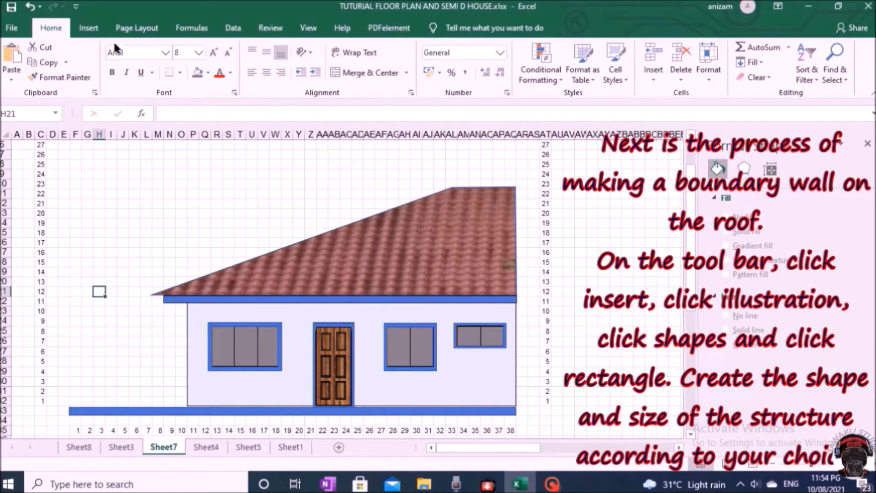
{"action": "left_click", "coordinate": [89, 29]}
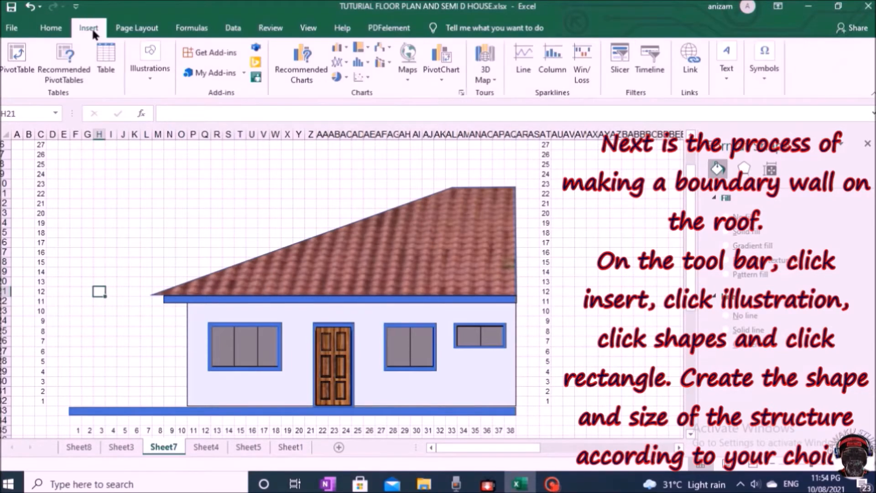
{"action": "left_click", "coordinate": [154, 62]}
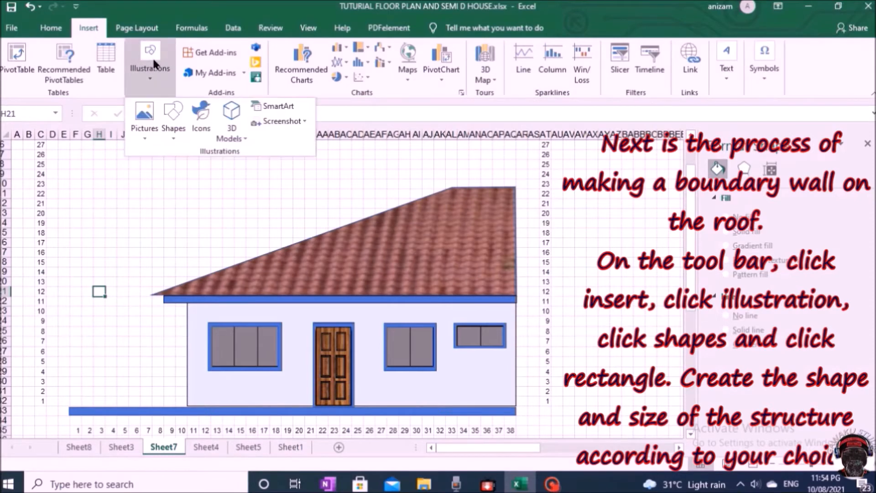
{"action": "left_click", "coordinate": [170, 108]}
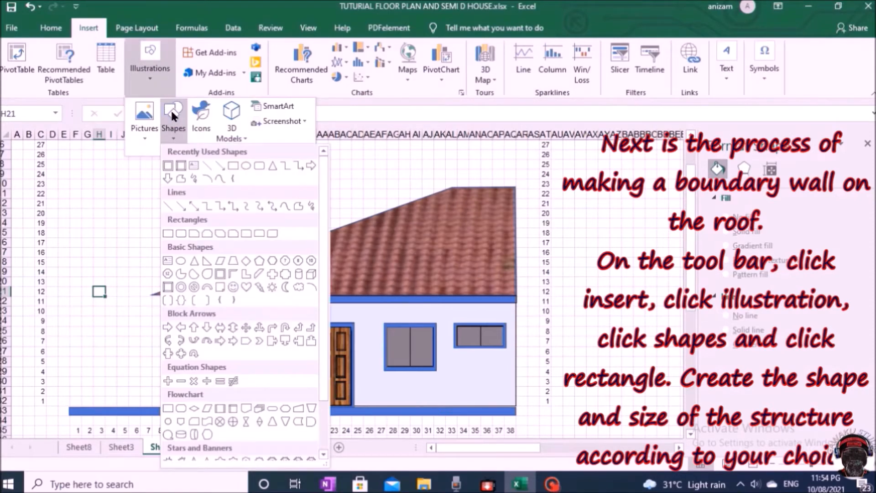
{"action": "left_click", "coordinate": [233, 165]}
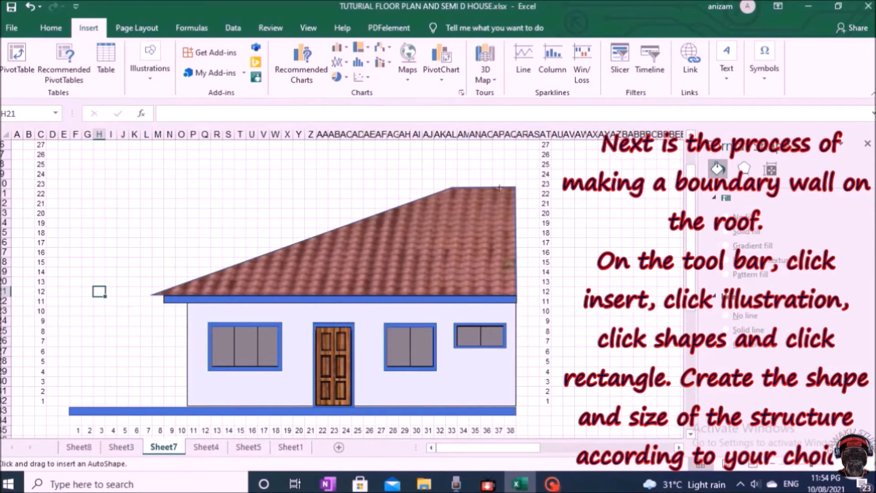
{"action": "left_click_drag", "start_coordinate": [513, 177], "coordinate": [521, 296]}
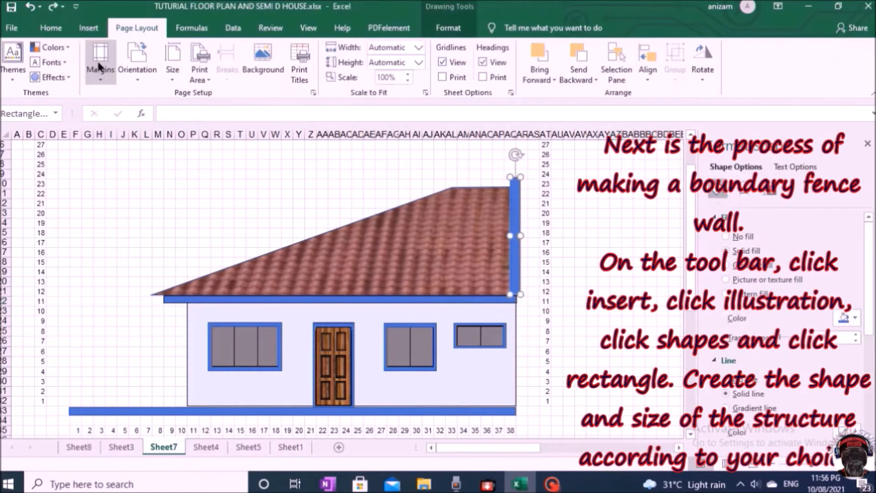
Draw a narrow vertical rectangle about 0.18 cm wide and 2.49 cm high at the ground slab's left end as the boundary fence wall.
{"action": "left_click", "coordinate": [94, 27]}
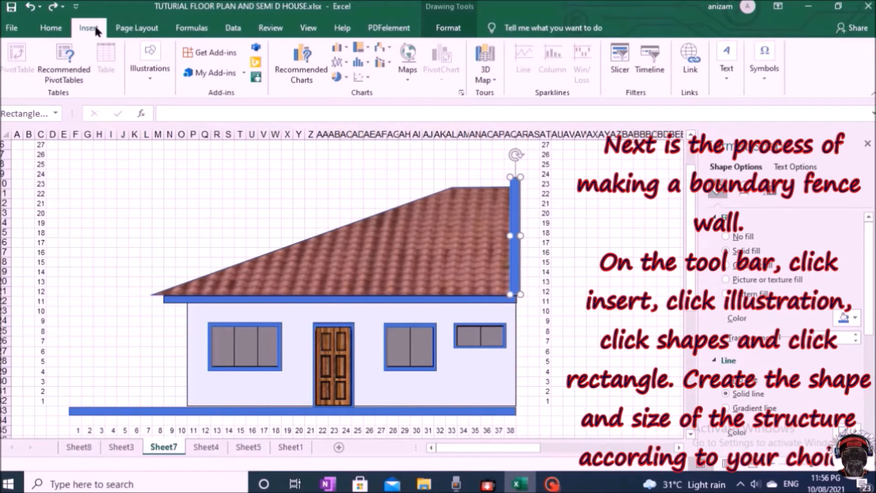
{"action": "left_click", "coordinate": [149, 50]}
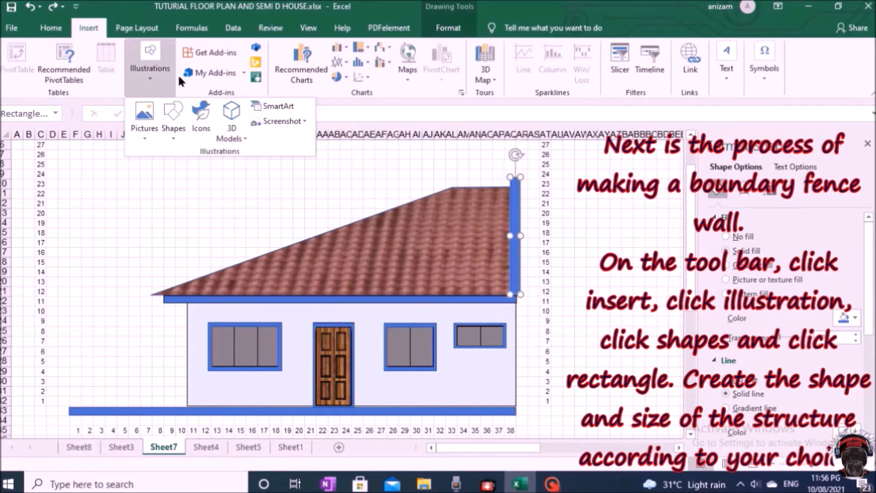
{"action": "left_click", "coordinate": [172, 119]}
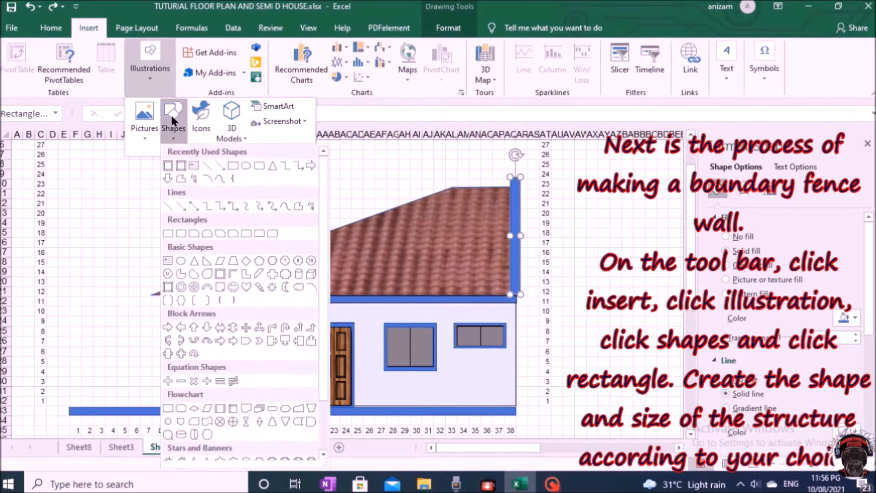
{"action": "left_click", "coordinate": [233, 166]}
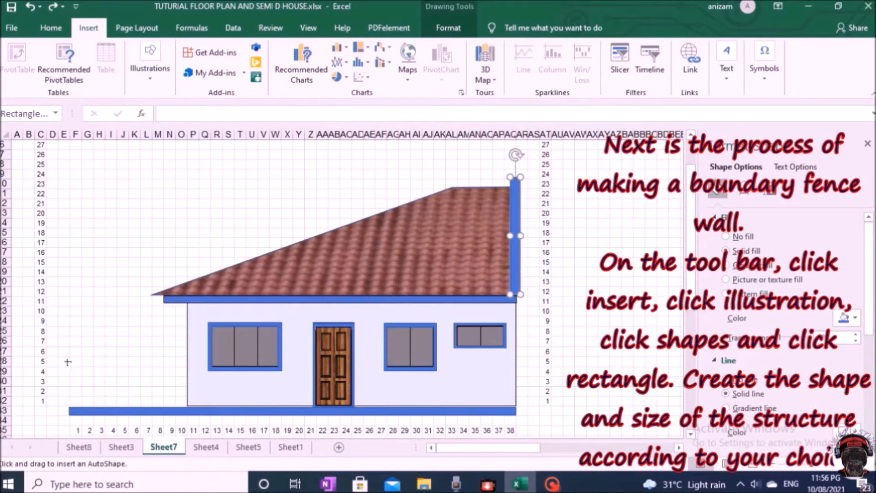
{"action": "left_click_drag", "start_coordinate": [76, 346], "coordinate": [78, 382]}
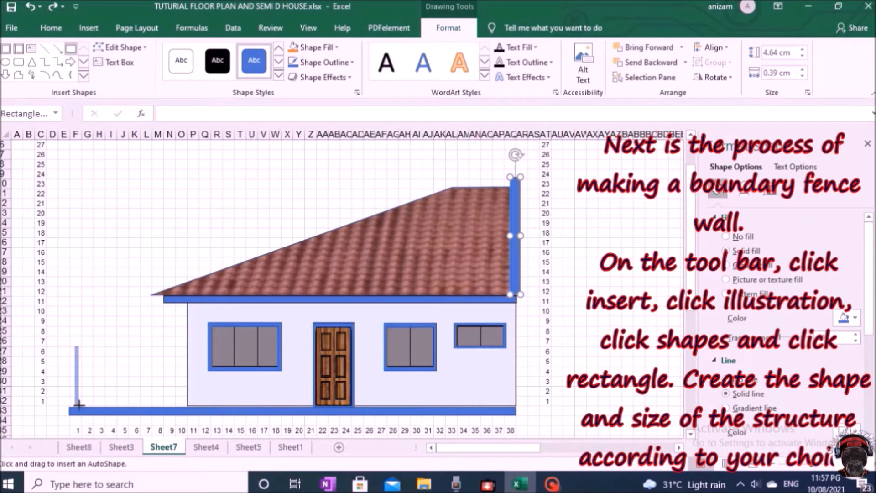
{"action": "left_click_drag", "start_coordinate": [79, 406], "coordinate": [78, 409]}
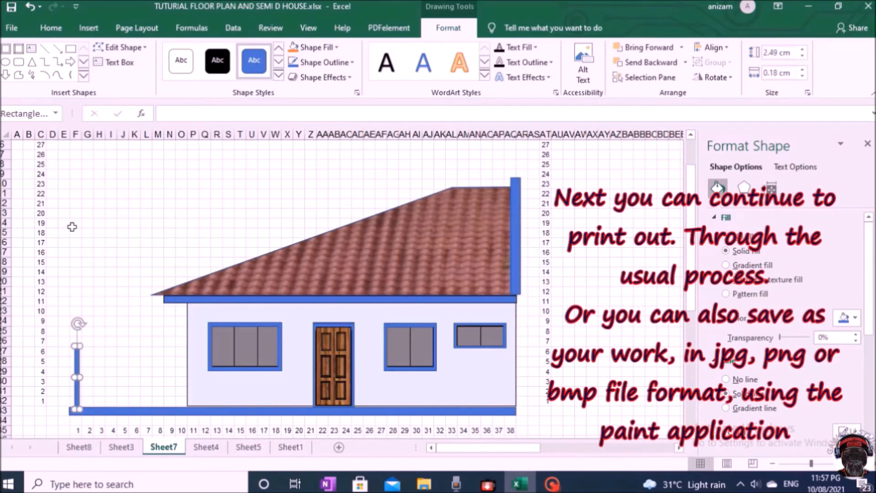
{"action": "left_click", "coordinate": [145, 232]}
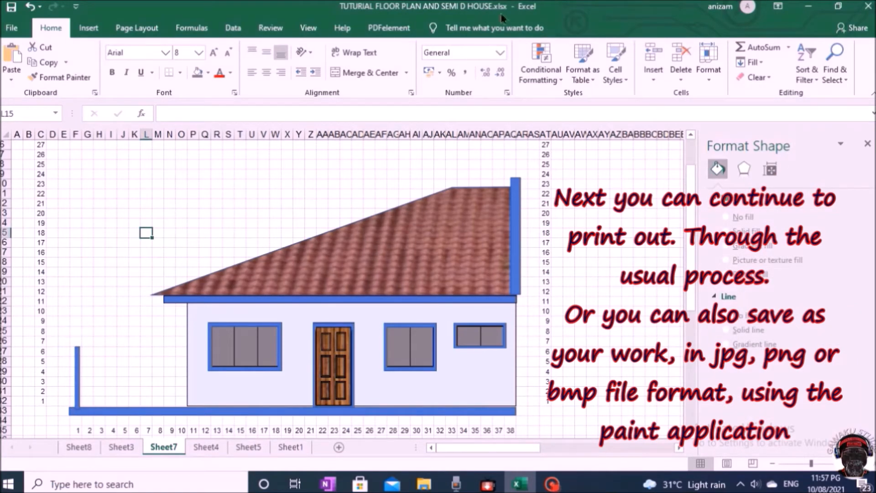
Hide the sheet's gridlines and copy the cell range that encloses the finished rear-view house drawing.
{"action": "left_click", "coordinate": [141, 30]}
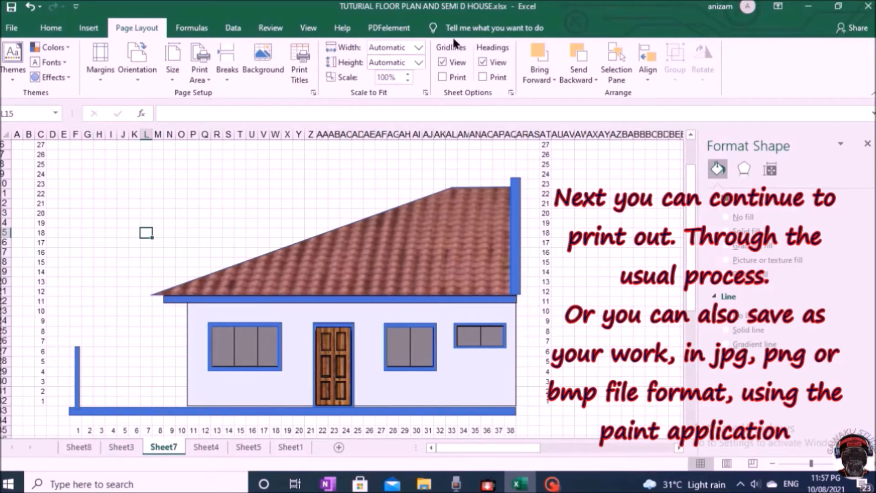
{"action": "left_click", "coordinate": [443, 63]}
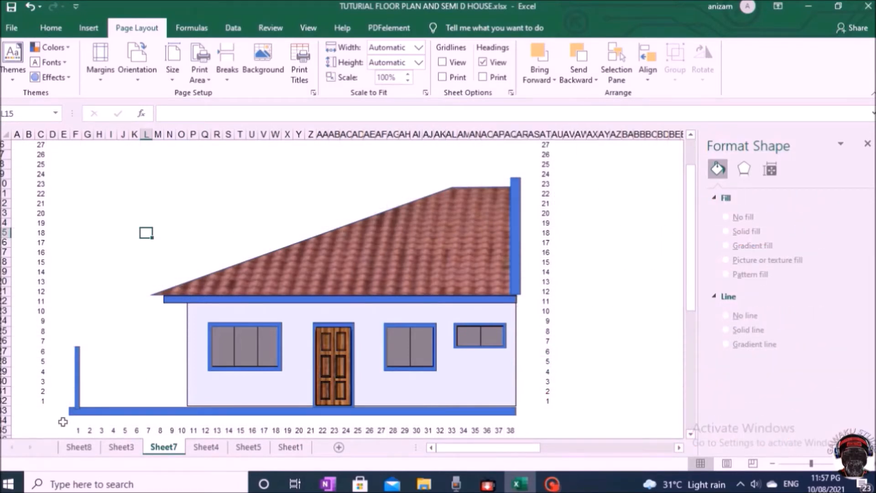
{"action": "left_click_drag", "start_coordinate": [61, 422], "coordinate": [519, 168]}
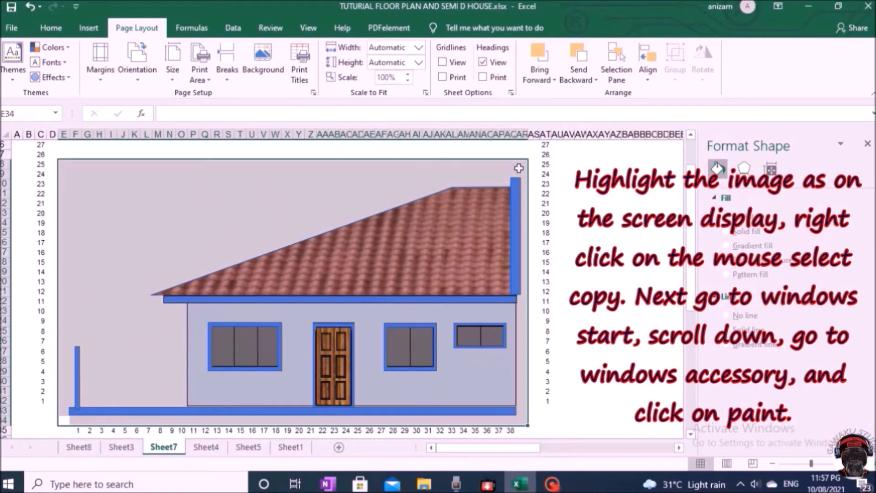
{"action": "right_click", "coordinate": [468, 164]}
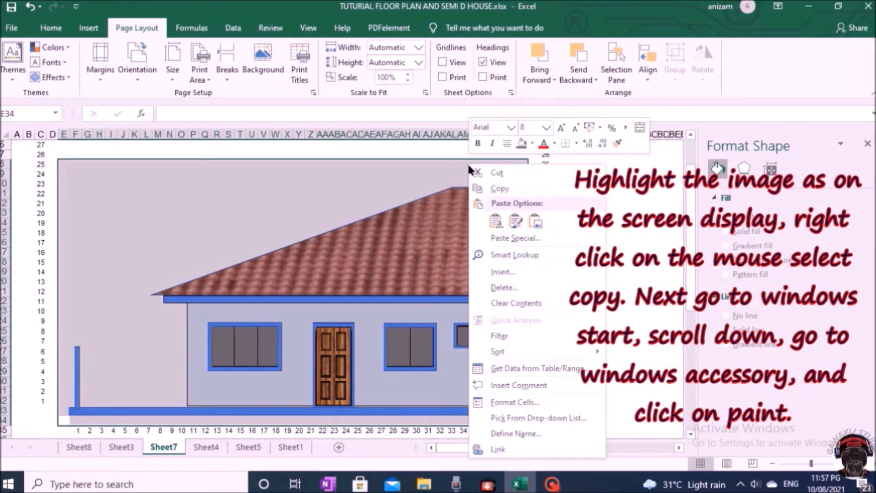
{"action": "left_click", "coordinate": [501, 192]}
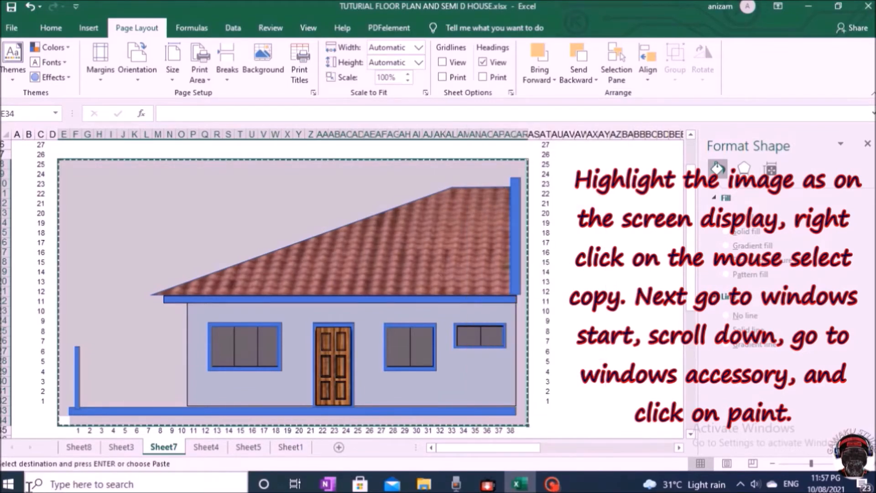
Open Paint from the Windows Accessories and paste the copied house drawing into the blank canvas.
{"action": "left_click", "coordinate": [9, 484]}
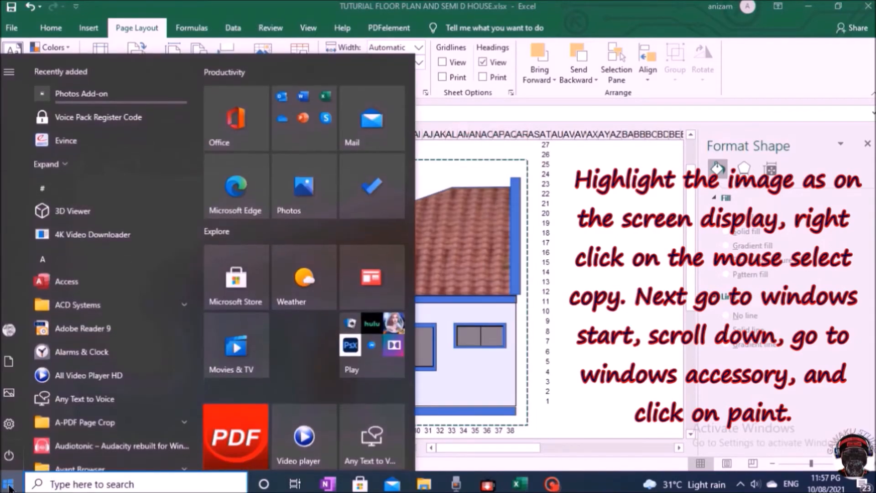
{"action": "scroll", "coordinate": [138, 207], "scroll_direction": "down", "scroll_amount": 5}
{"action": "scroll", "coordinate": [135, 211], "scroll_direction": "down", "scroll_amount": 15}
{"action": "left_click", "coordinate": [182, 265]}
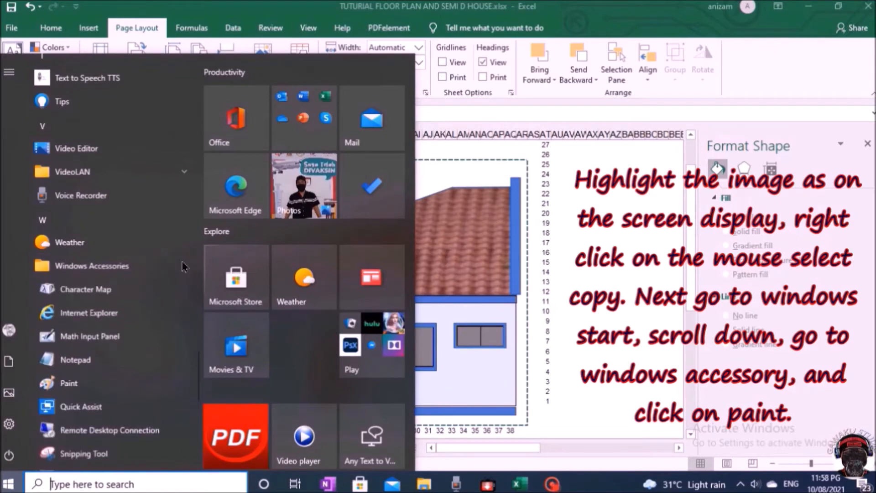
{"action": "left_click", "coordinate": [73, 383]}
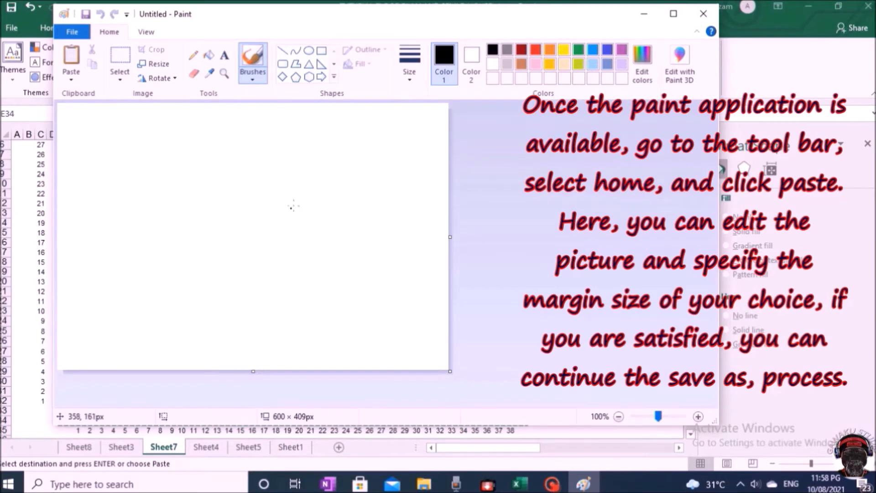
{"action": "left_click", "coordinate": [73, 55]}
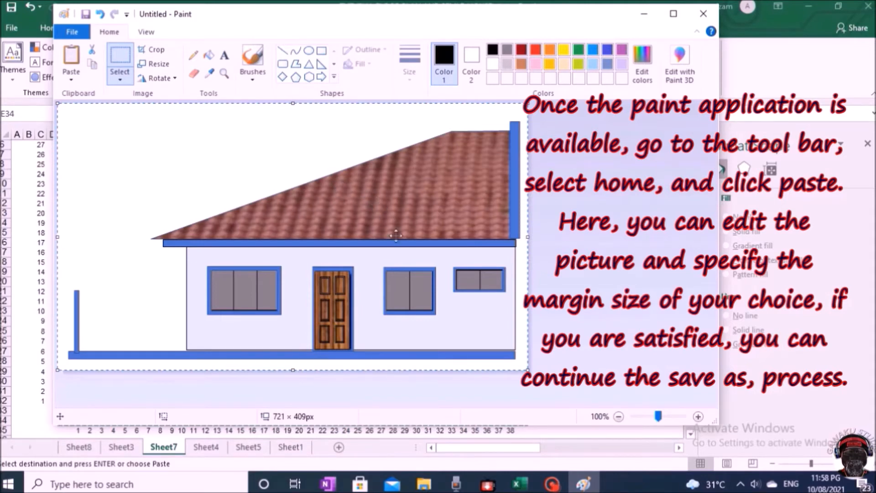
Begin saving the house drawing as a JPEG picture in the MOVIE 3 folder, entering "ho" as the file name.
{"action": "left_click", "coordinate": [75, 33]}
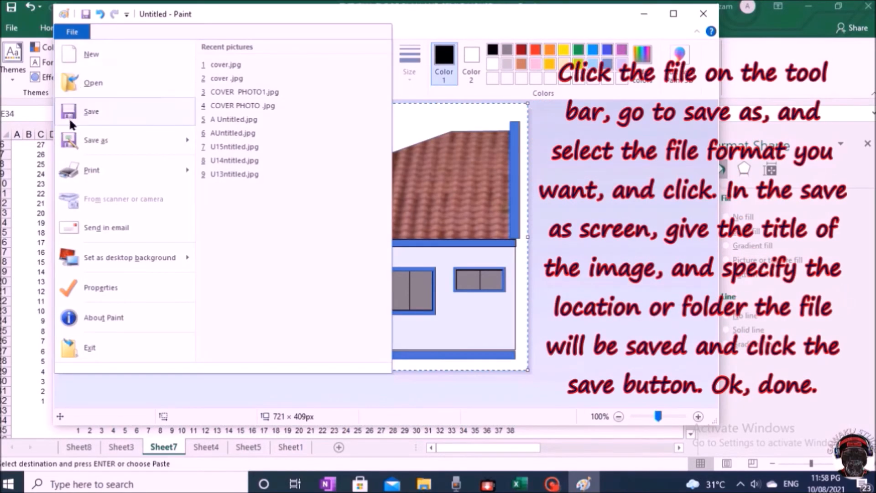
{"action": "mouse_move", "coordinate": [80, 144]}
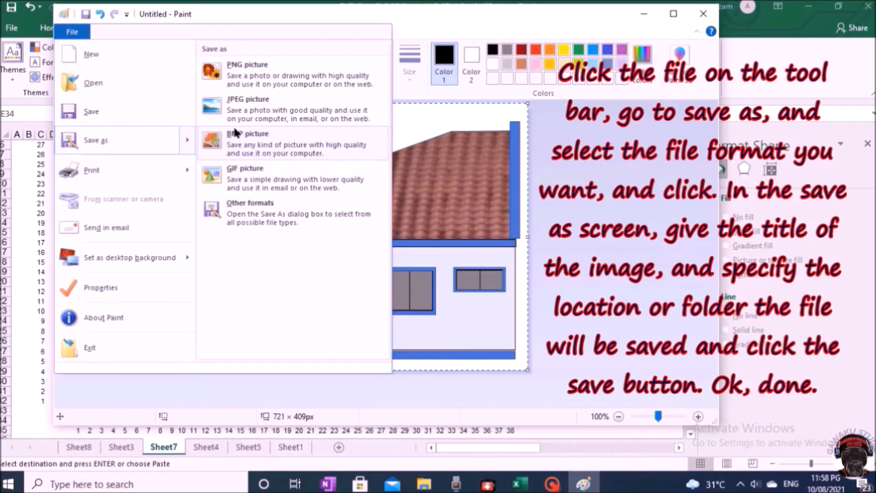
{"action": "left_click", "coordinate": [234, 104]}
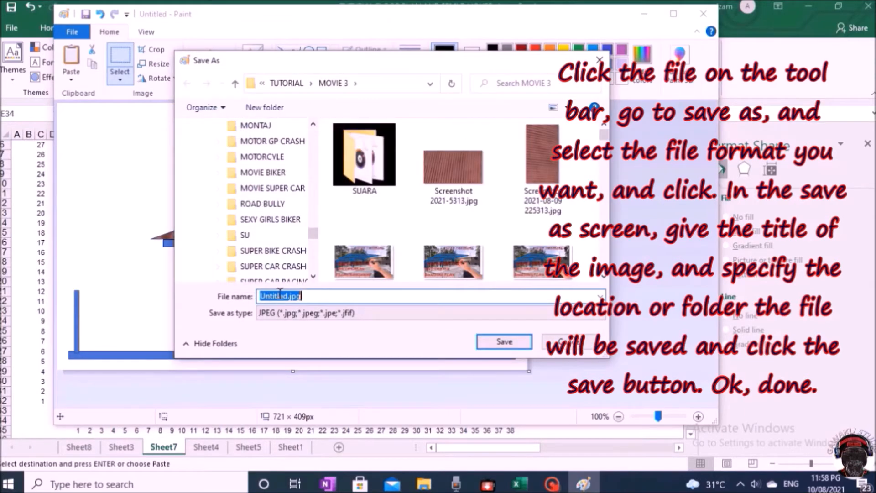
{"action": "left_click_drag", "start_coordinate": [288, 292], "coordinate": [254, 296]}
{"action": "type", "text": "ho"}
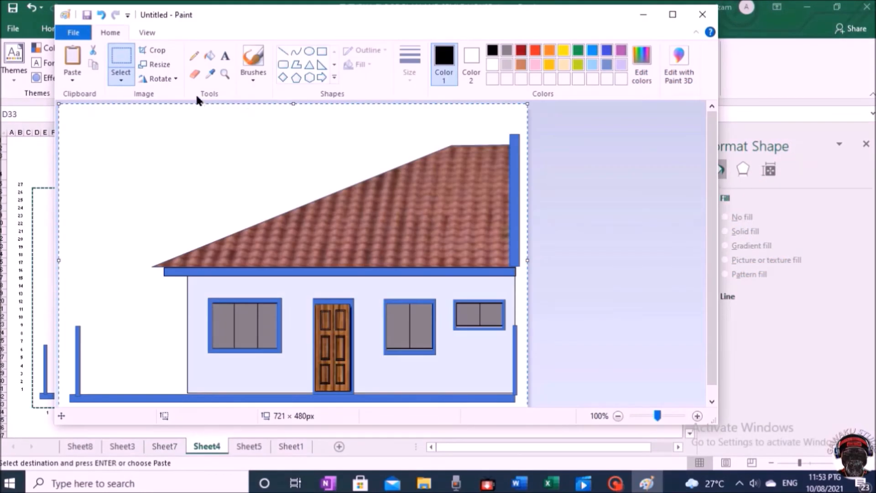
Select an area of about 707 × 472 px around the whole house in Paint and copy it.
{"action": "left_click", "coordinate": [125, 54]}
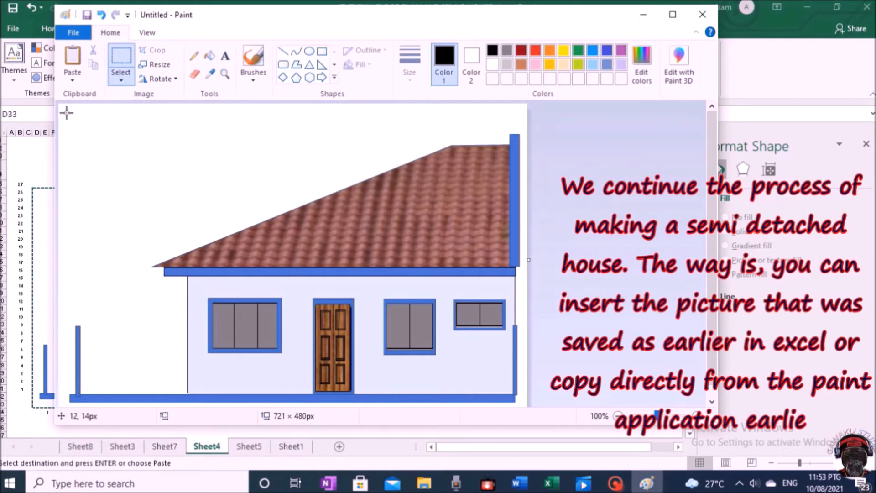
{"action": "left_click_drag", "start_coordinate": [64, 108], "coordinate": [429, 181]}
{"action": "left_click_drag", "start_coordinate": [505, 240], "coordinate": [520, 415]}
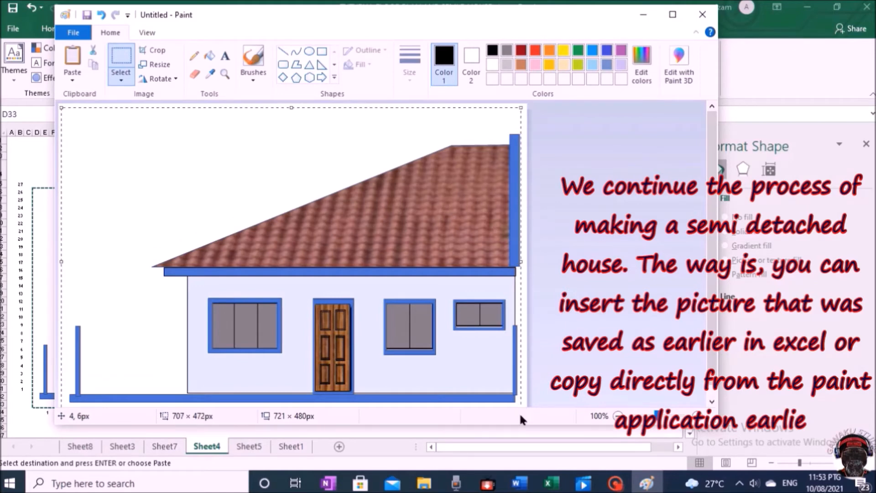
{"action": "right_click", "coordinate": [494, 250]}
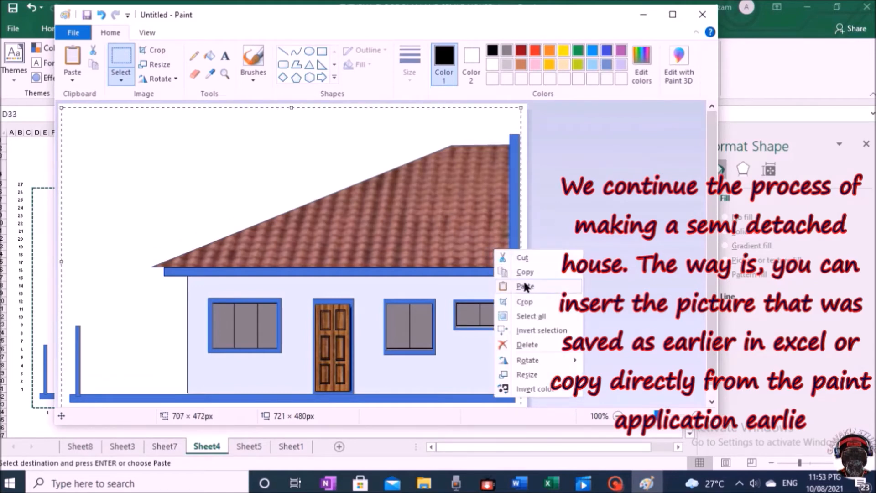
{"action": "left_click", "coordinate": [526, 272]}
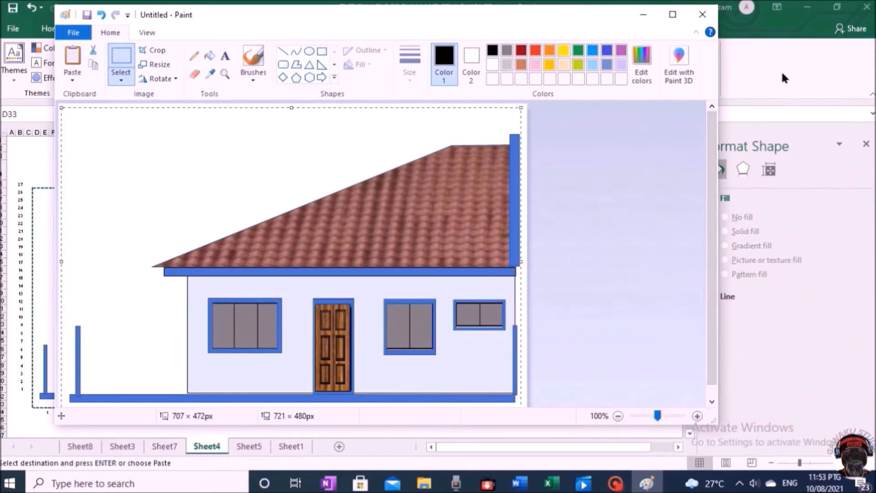
Switch back to Excel, paste the copied house as a bitmap beside the original drawing, and close the picture formatting pane.
{"action": "left_click", "coordinate": [644, 17]}
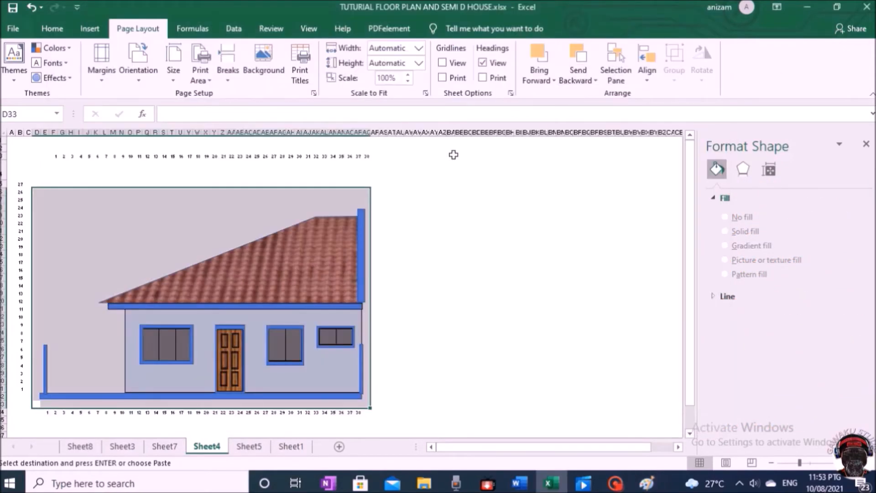
{"action": "right_click", "coordinate": [389, 183]}
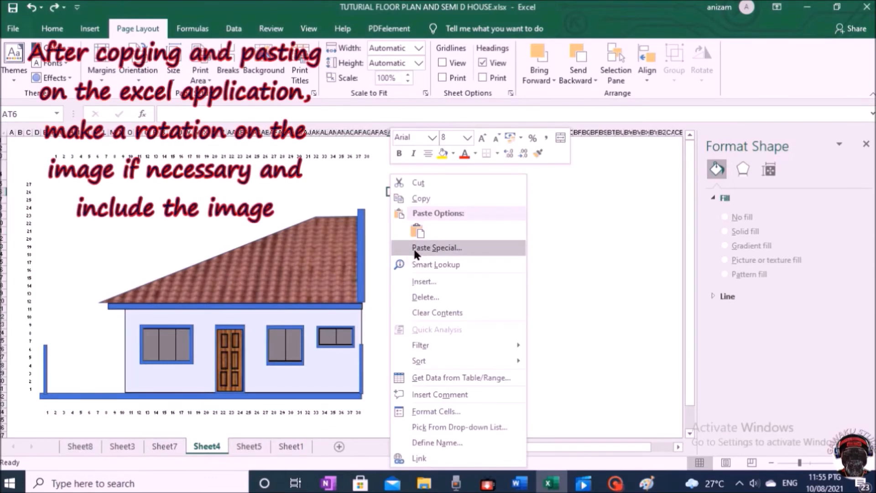
{"action": "left_click", "coordinate": [415, 248]}
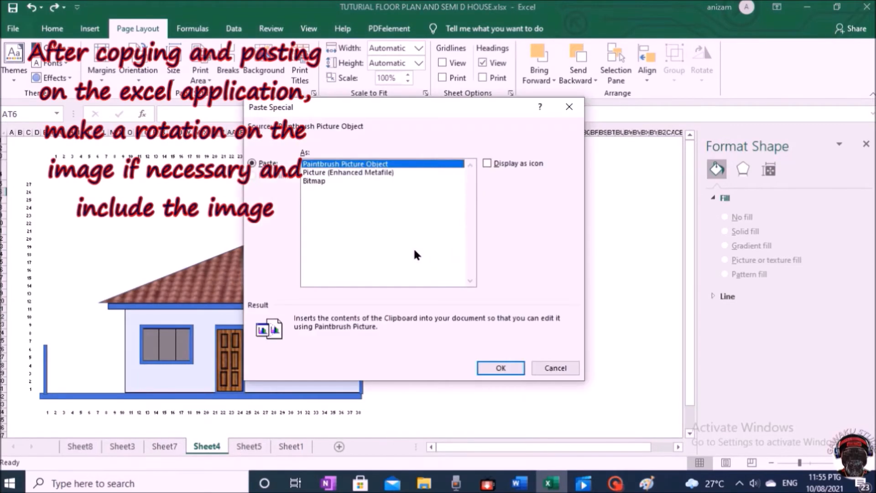
{"action": "left_click", "coordinate": [314, 182]}
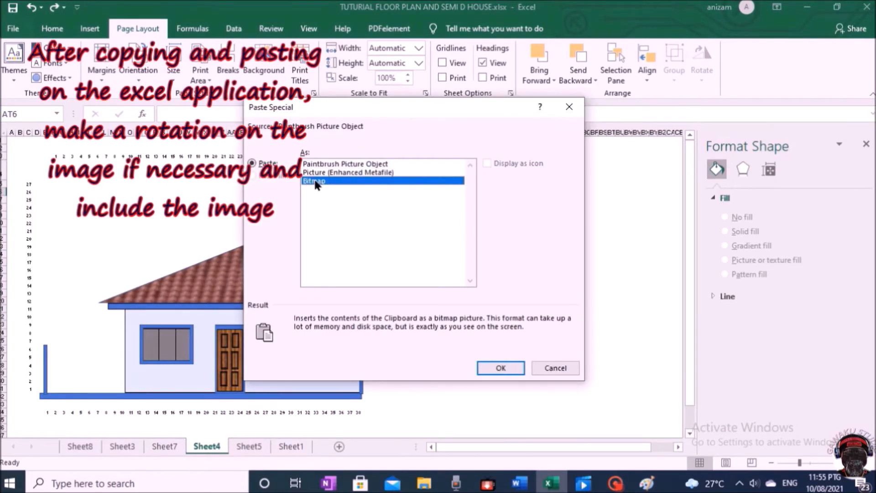
{"action": "left_click", "coordinate": [508, 367]}
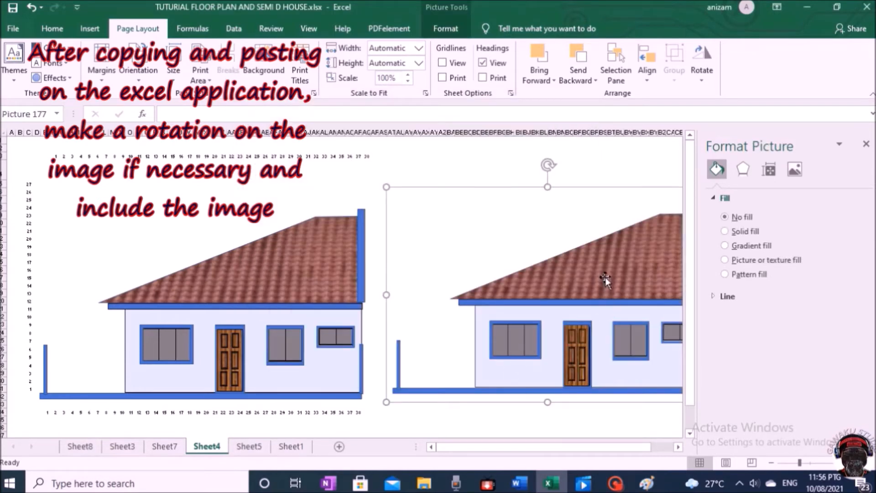
{"action": "left_click", "coordinate": [866, 144]}
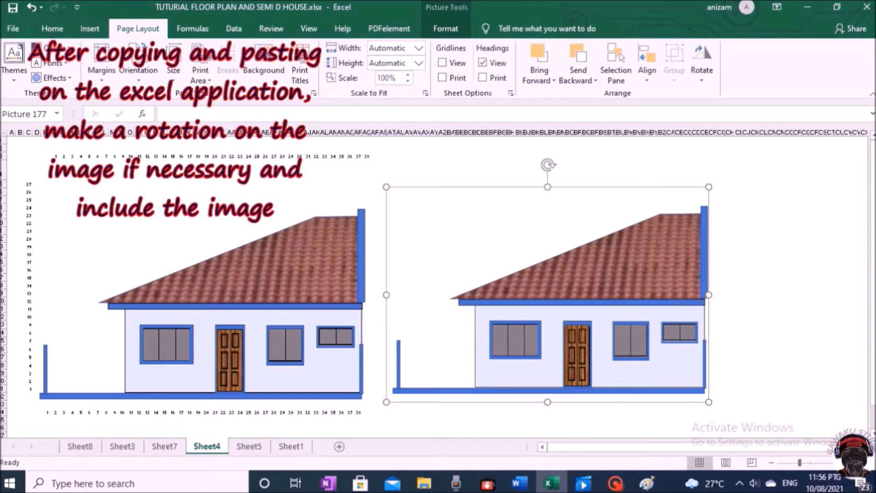
Flip the pasted house picture horizontally and move it against the original's party wall to form the mirrored second half.
{"action": "left_click", "coordinate": [698, 78]}
{"action": "left_click", "coordinate": [716, 142]}
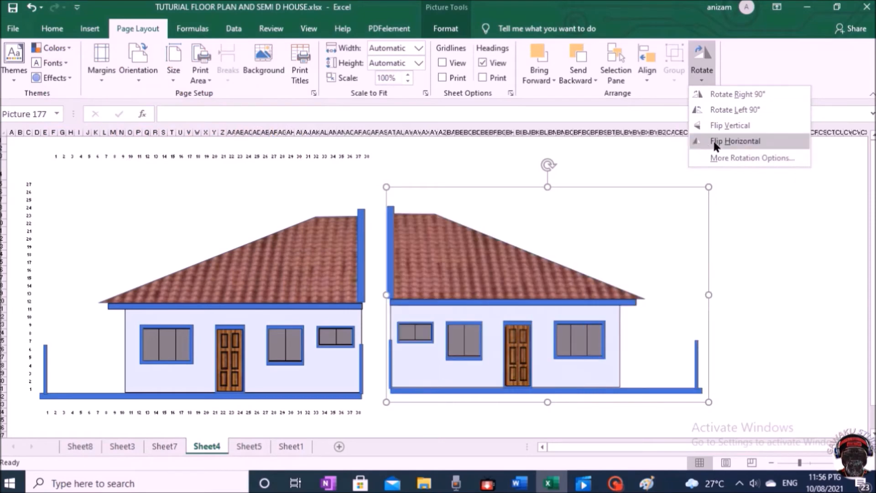
{"action": "left_click", "coordinate": [715, 142]}
{"action": "left_click_drag", "start_coordinate": [544, 265], "coordinate": [522, 271]}
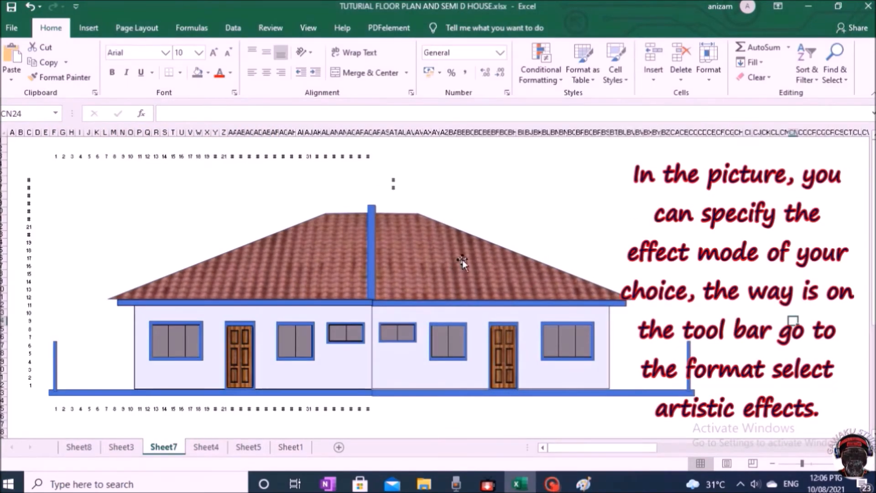
Apply the Photocopy artistic effect to the mirrored house picture and deselect it.
{"action": "left_click", "coordinate": [462, 259]}
{"action": "left_click", "coordinate": [446, 28]}
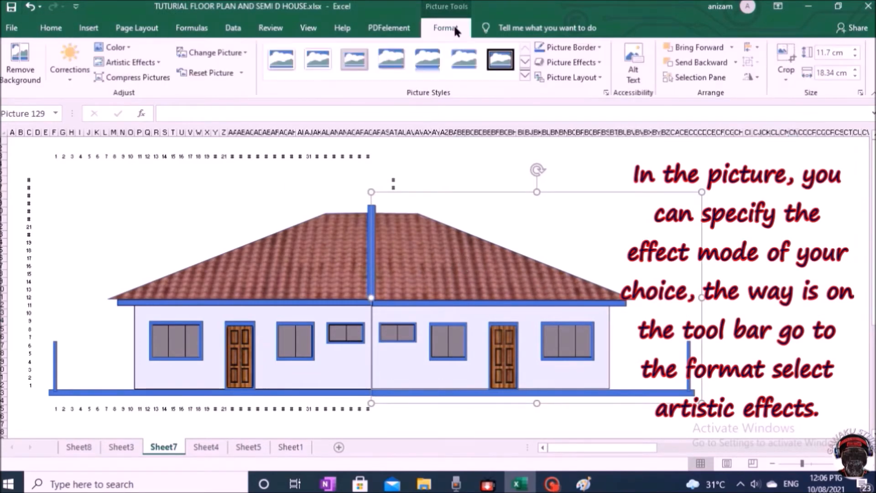
{"action": "left_click", "coordinate": [130, 62]}
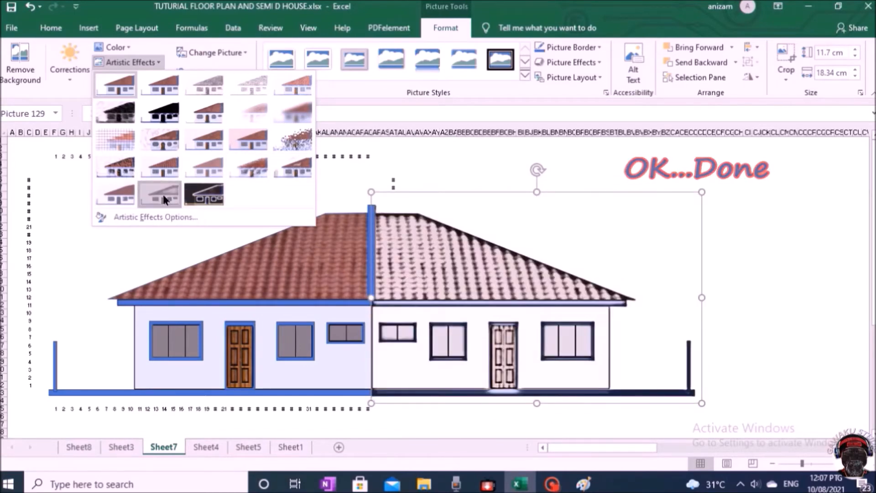
{"action": "left_click", "coordinate": [163, 196]}
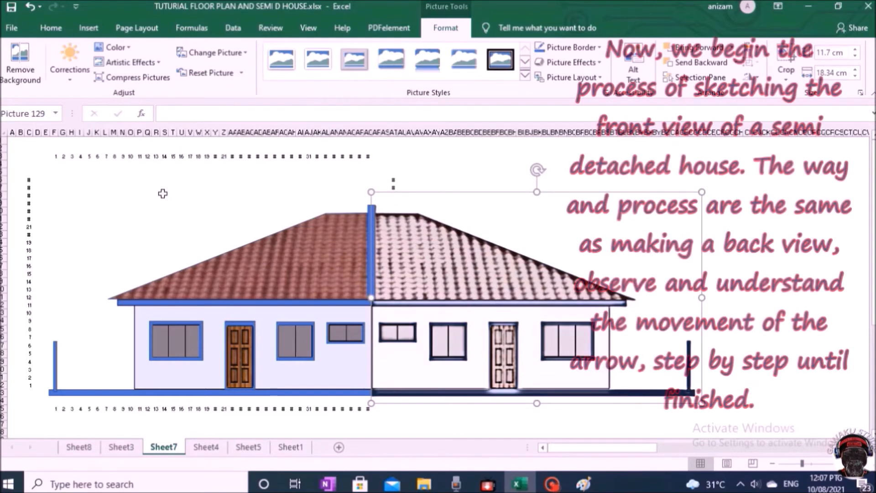
{"action": "left_click", "coordinate": [783, 273]}
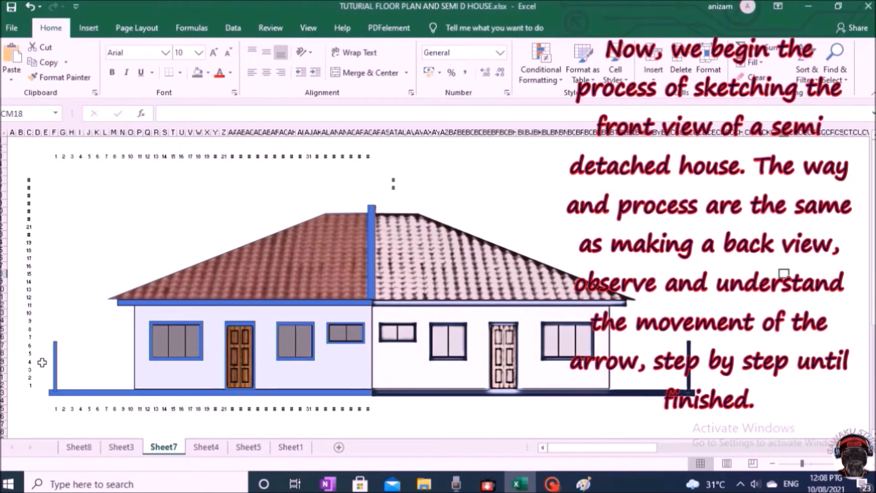
{"action": "left_click_drag", "start_coordinate": [42, 401], "coordinate": [705, 200]}
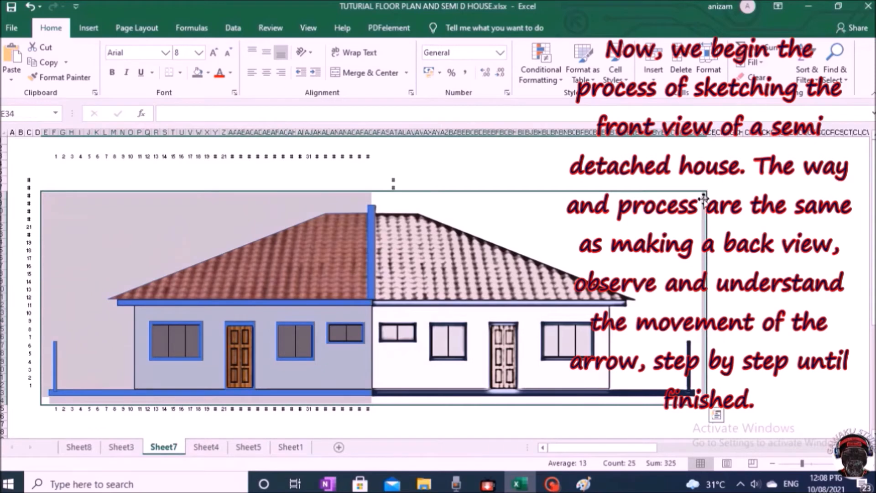
{"action": "left_click", "coordinate": [759, 267]}
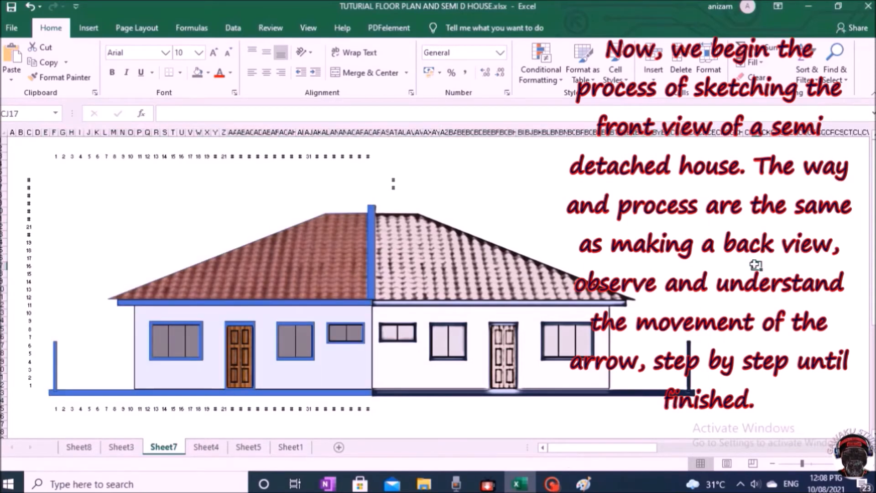
{"action": "scroll", "coordinate": [742, 253], "scroll_direction": "down", "scroll_amount": 1}
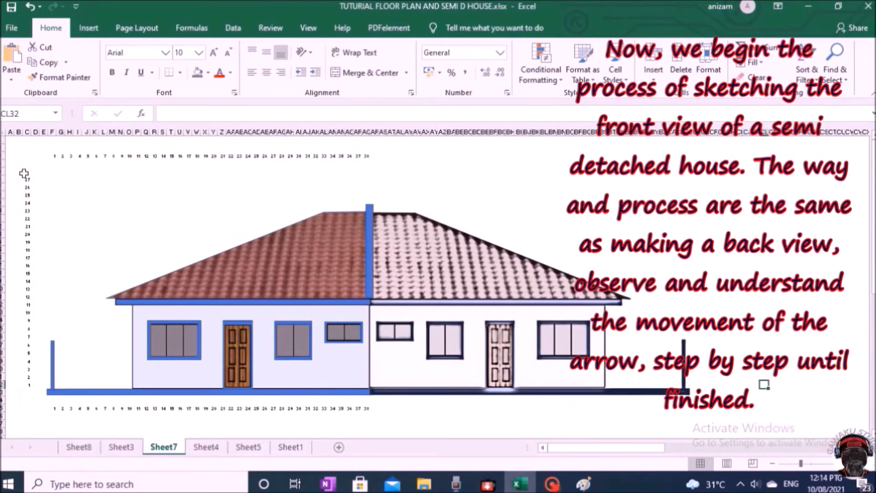
Copy the cell range with the coloured rear-view half of the house and its rulers, and paste it at cell B41 below.
{"action": "mouse_move", "coordinate": [19, 172]}
{"action": "left_mouse_down"}
{"action": "mouse_move", "coordinate": [362, 208]}
{"action": "mouse_move", "coordinate": [367, 419]}
{"action": "left_mouse_up"}
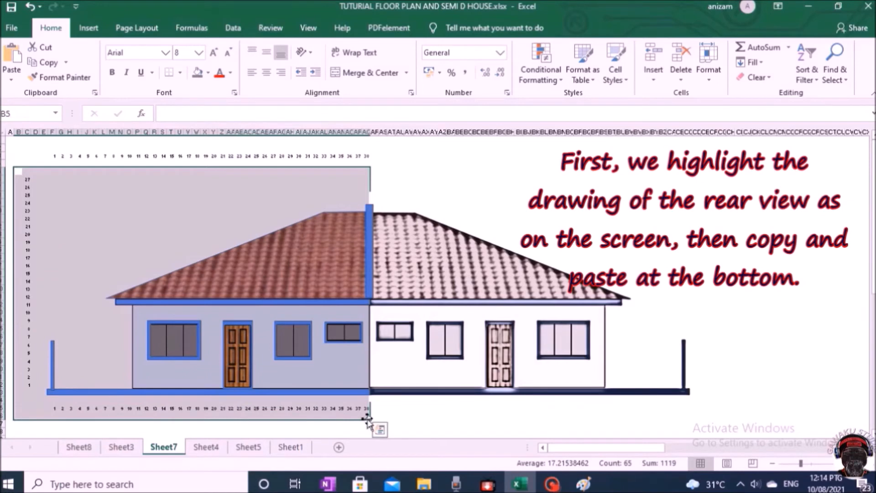
{"action": "right_click", "coordinate": [369, 179]}
{"action": "left_click", "coordinate": [399, 197]}
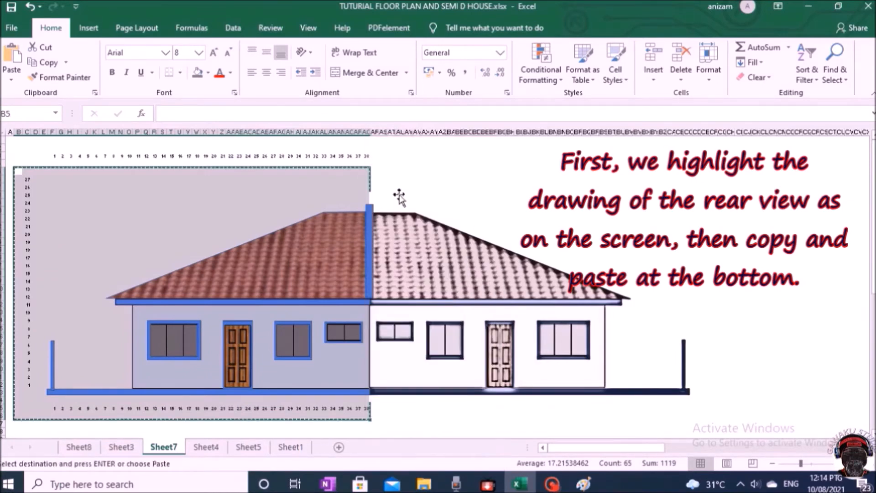
{"action": "scroll", "coordinate": [338, 273], "scroll_direction": "down", "scroll_amount": 8}
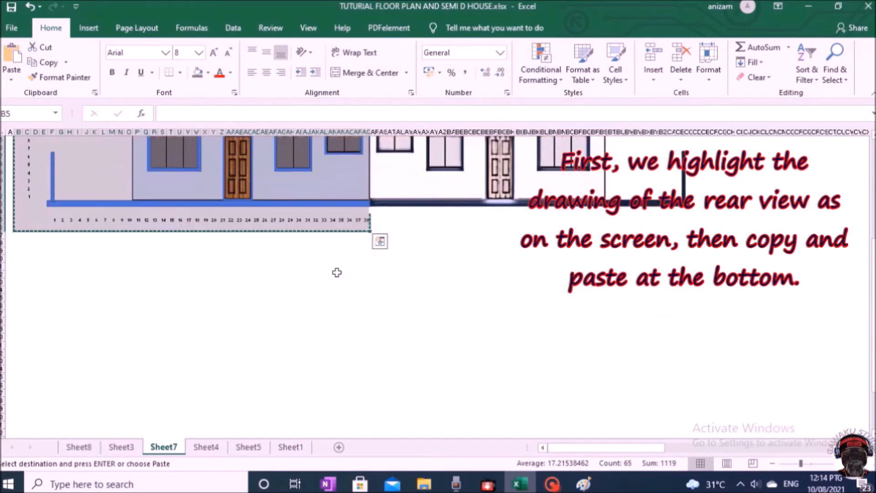
{"action": "scroll", "coordinate": [337, 273], "scroll_direction": "down", "scroll_amount": 3}
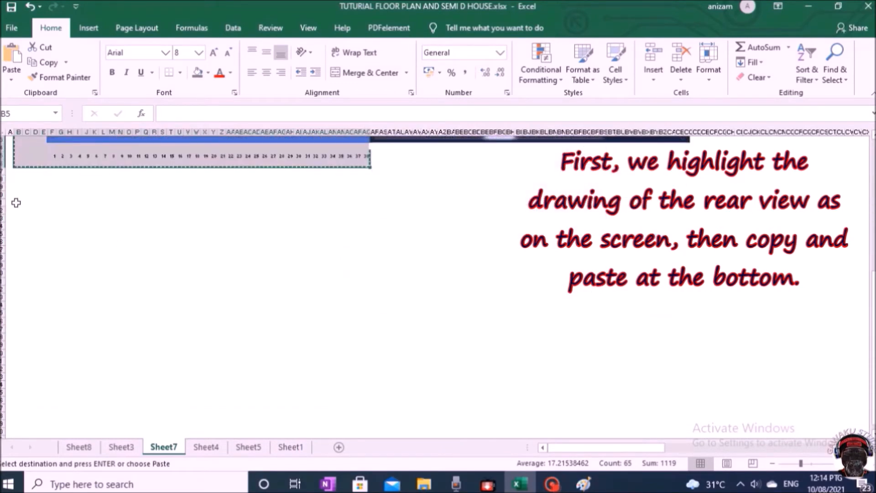
{"action": "left_click", "coordinate": [18, 204]}
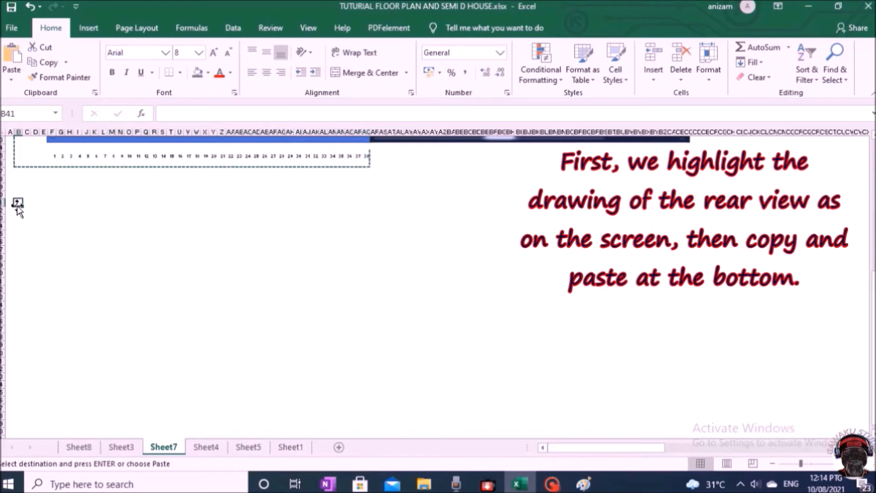
{"action": "right_click", "coordinate": [18, 207]}
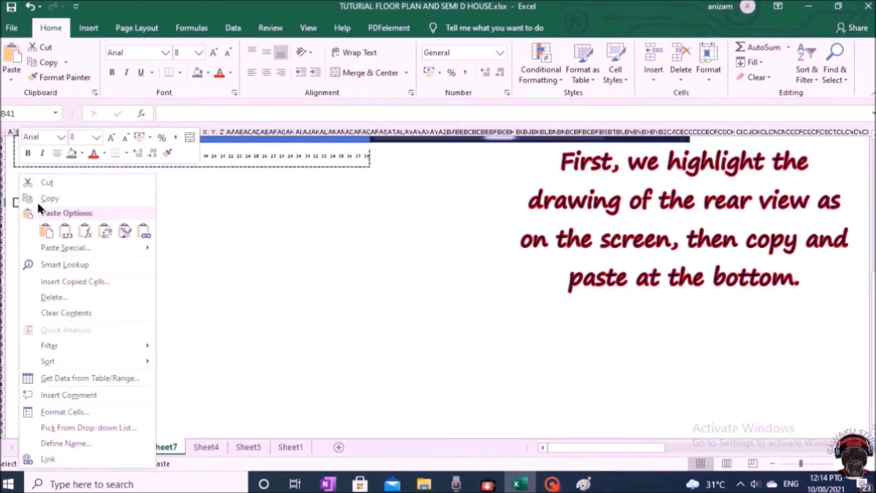
{"action": "left_click", "coordinate": [46, 230]}
{"action": "left_click", "coordinate": [434, 297]}
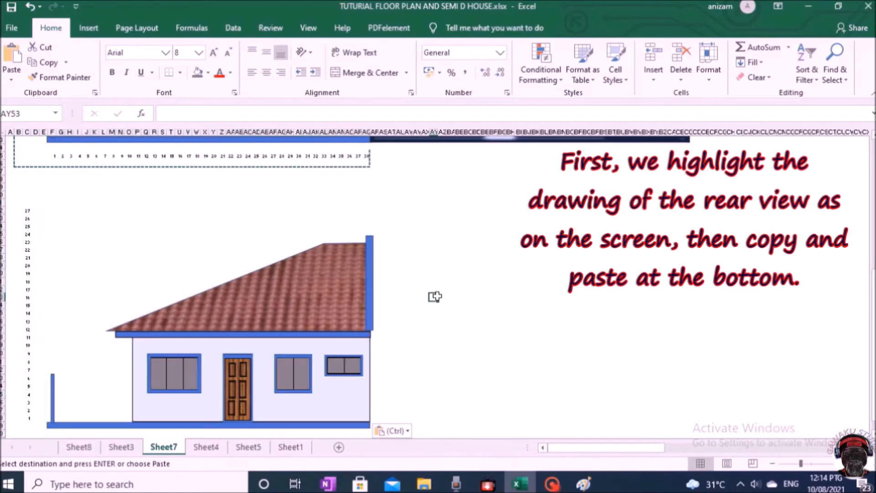
Clear the glass panes of the two windows nearest the party wall and move their empty frames off the copied house.
{"action": "scroll", "coordinate": [516, 302], "scroll_direction": "down", "scroll_amount": 3}
{"action": "scroll", "coordinate": [513, 300], "scroll_direction": "down", "scroll_amount": 2}
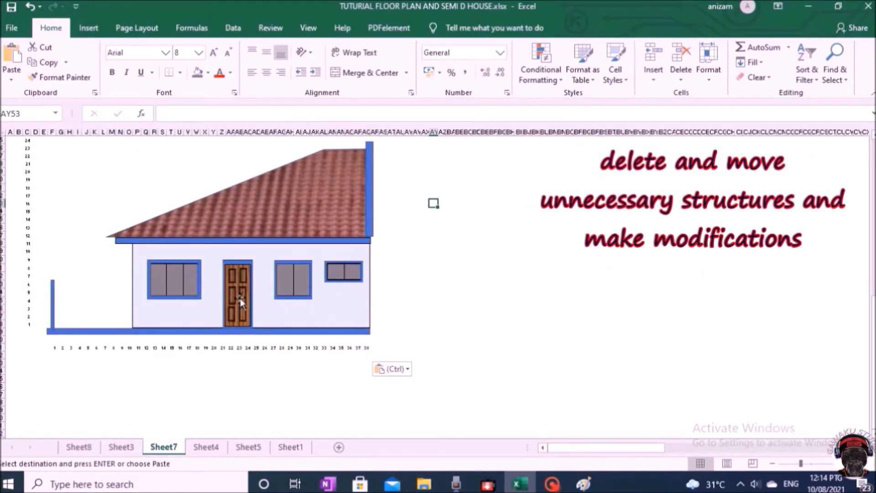
{"action": "left_click_drag", "start_coordinate": [271, 250], "coordinate": [371, 313]}
{"action": "left_click", "coordinate": [441, 306]}
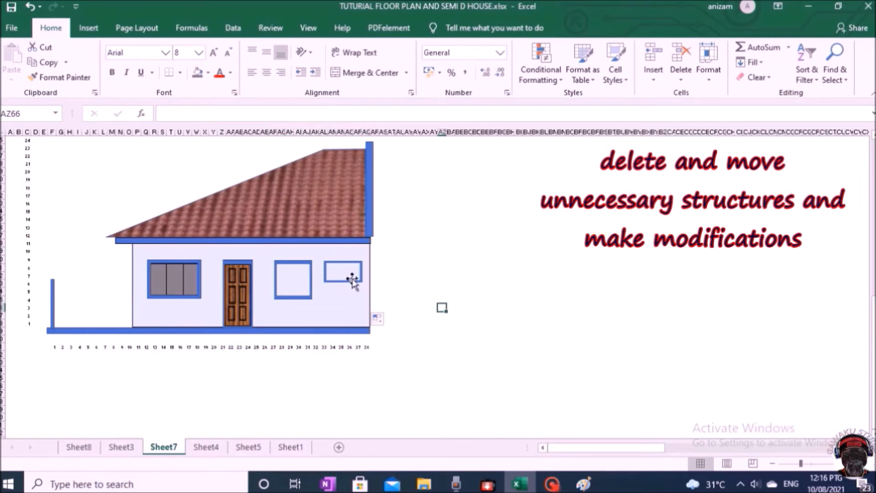
{"action": "left_click_drag", "start_coordinate": [352, 278], "coordinate": [439, 265]}
{"action": "left_click", "coordinate": [309, 297]}
{"action": "left_click_drag", "start_coordinate": [306, 264], "coordinate": [468, 281]}
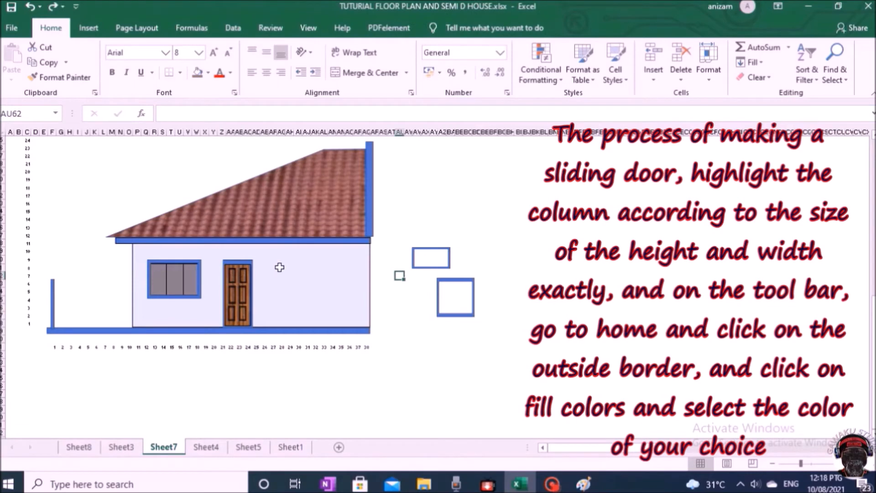
Build a sliding door of three adjacent panels starting at AG61, AJ61 and AM61, each with an outside border and grey fill.
{"action": "left_click_drag", "start_coordinate": [279, 267], "coordinate": [298, 321]}
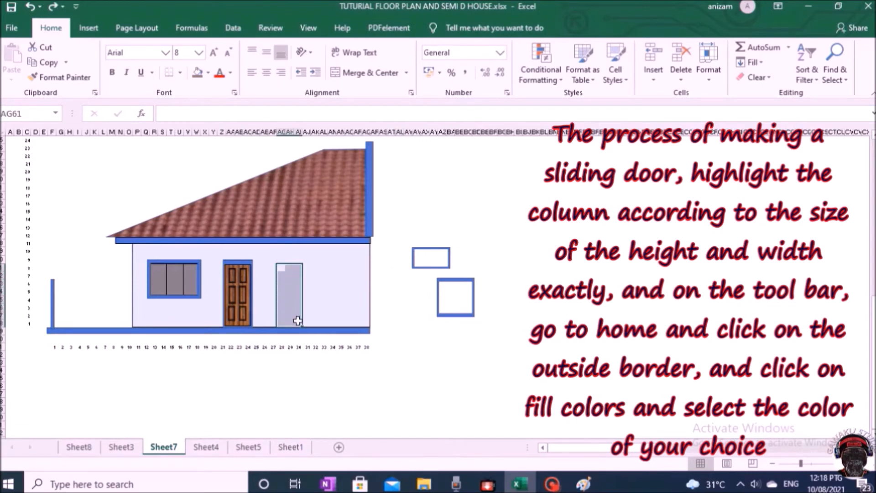
{"action": "left_click", "coordinate": [180, 73]}
{"action": "left_click", "coordinate": [175, 199]}
{"action": "left_click", "coordinate": [168, 73]}
{"action": "left_click", "coordinate": [196, 70]}
{"action": "left_click_drag", "start_coordinate": [305, 267], "coordinate": [325, 325]}
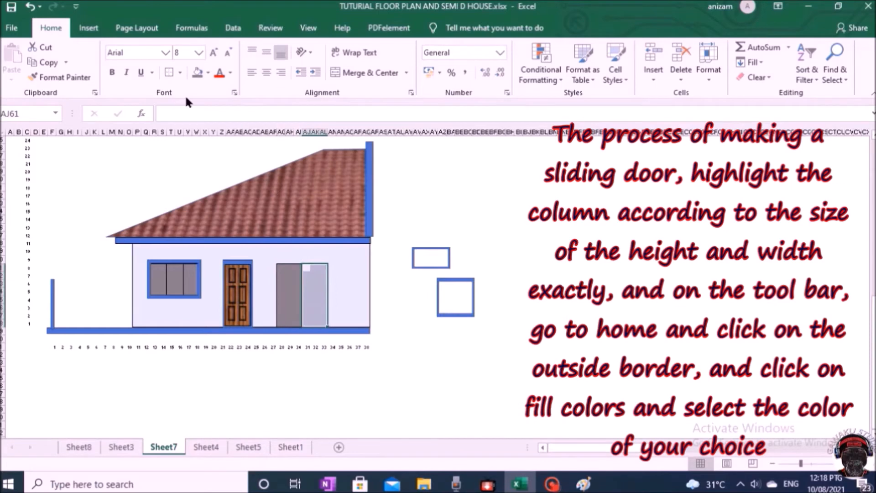
{"action": "left_click", "coordinate": [197, 73]}
{"action": "left_click_drag", "start_coordinate": [332, 267], "coordinate": [348, 323]}
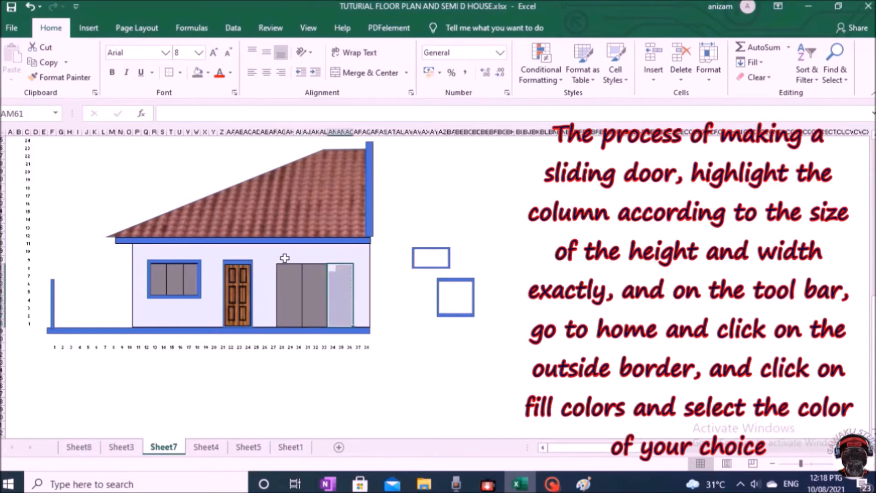
{"action": "left_click", "coordinate": [197, 73]}
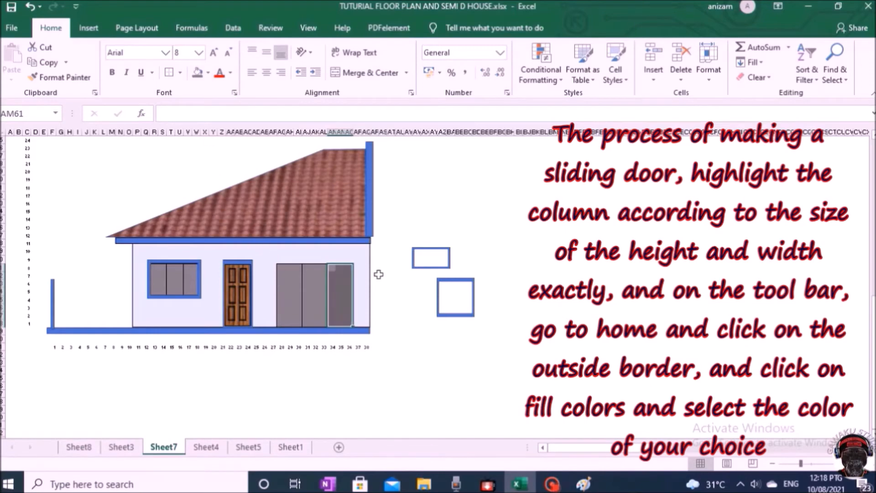
{"action": "left_click", "coordinate": [391, 283]}
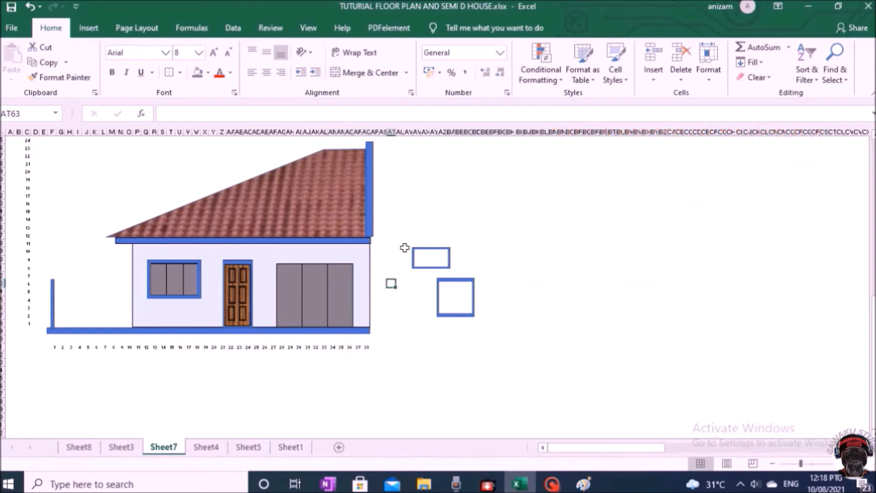
Move the smaller loose window frame onto the sliding door and stretch it to enclose all three panels.
{"action": "left_click", "coordinate": [425, 269]}
{"action": "left_click_drag", "start_coordinate": [424, 268], "coordinate": [290, 283]}
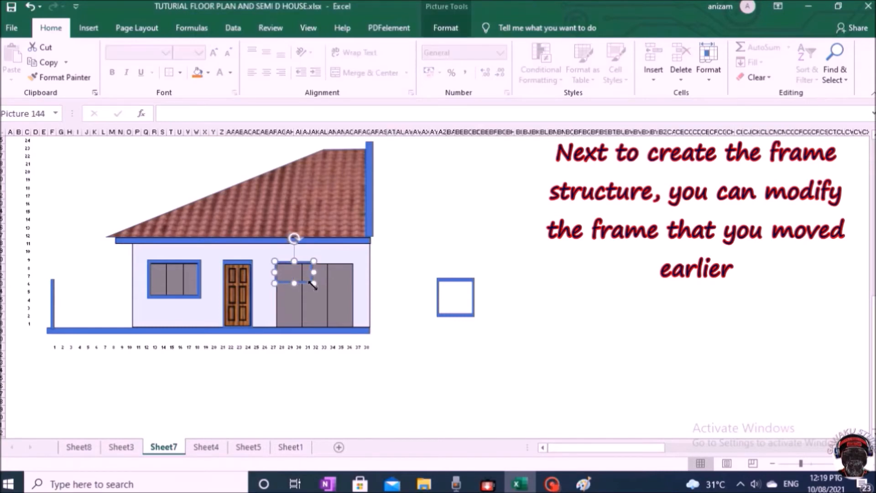
{"action": "left_click_drag", "start_coordinate": [296, 283], "coordinate": [293, 328]}
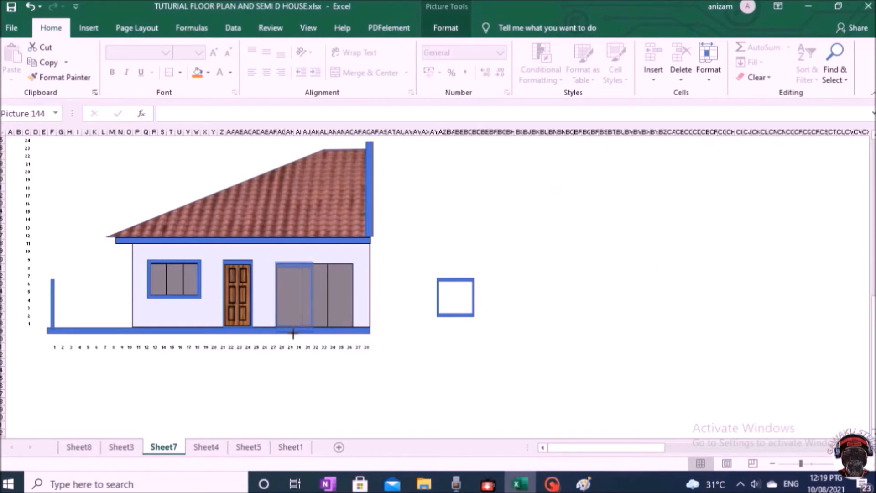
{"action": "left_click_drag", "start_coordinate": [314, 299], "coordinate": [357, 300]}
{"action": "left_click", "coordinate": [508, 258]}
Widen the wooden door and its frame towards the sliding door.
{"action": "left_click_drag", "start_coordinate": [242, 292], "coordinate": [263, 296]}
{"action": "left_click", "coordinate": [244, 262]}
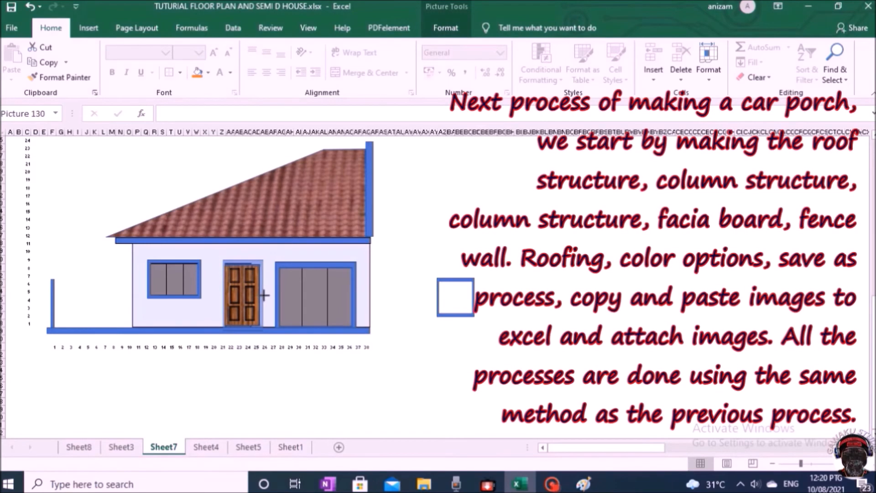
{"action": "left_click", "coordinate": [450, 243]}
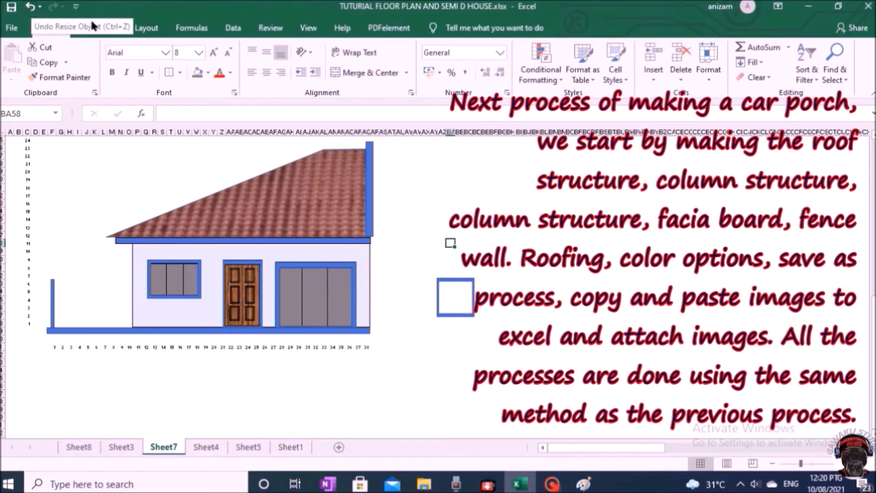
Draw a triangular freeform car porch roof about 11.26 × 2.95 cm over the lower part of the main roof.
{"action": "left_click", "coordinate": [83, 30]}
{"action": "left_click", "coordinate": [149, 69]}
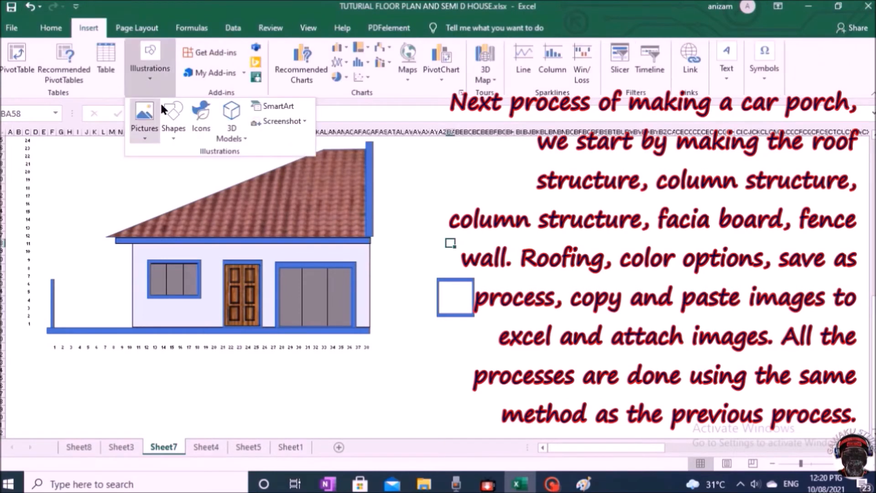
{"action": "left_click", "coordinate": [174, 124]}
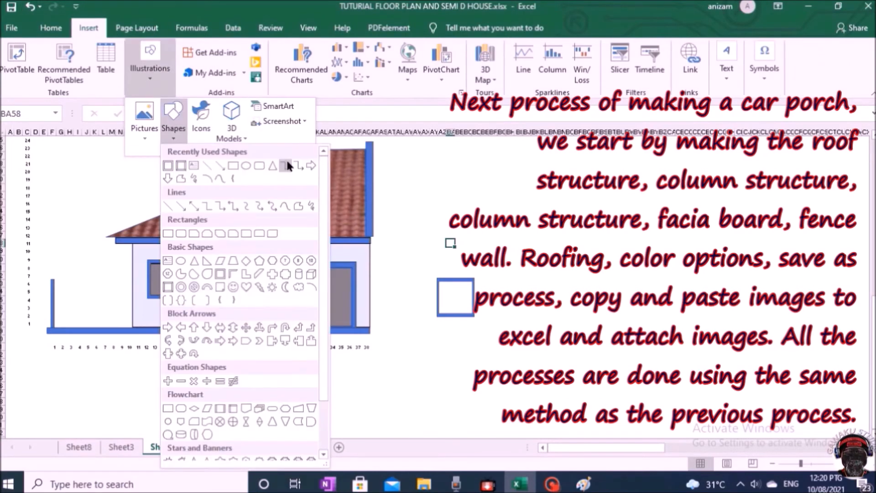
{"action": "left_click", "coordinate": [297, 204]}
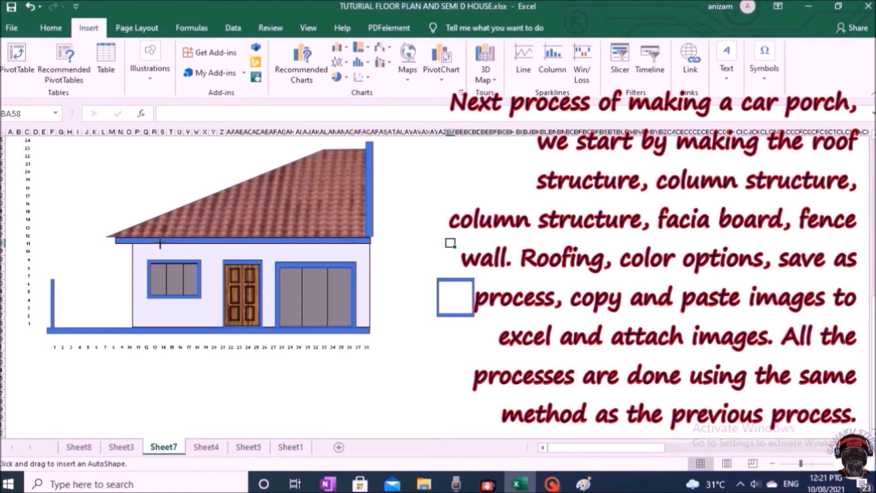
{"action": "left_click", "coordinate": [256, 194]}
{"action": "double_click", "coordinate": [354, 245]}
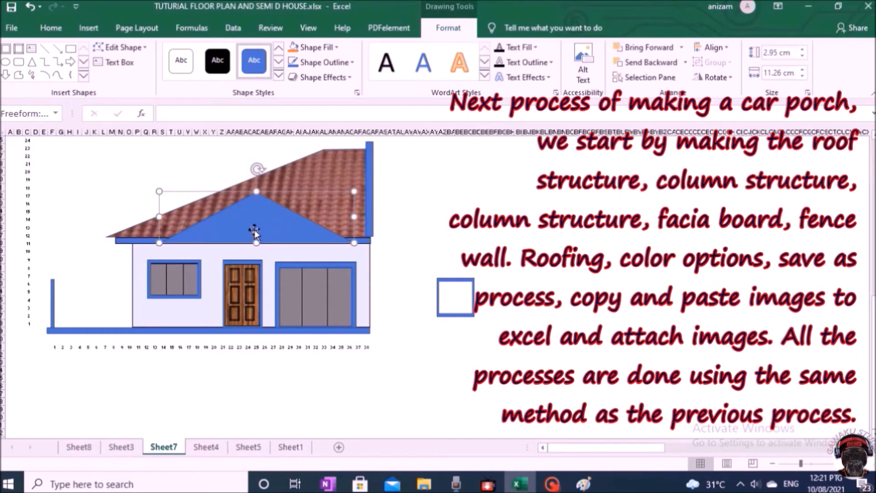
{"action": "left_click", "coordinate": [430, 213]}
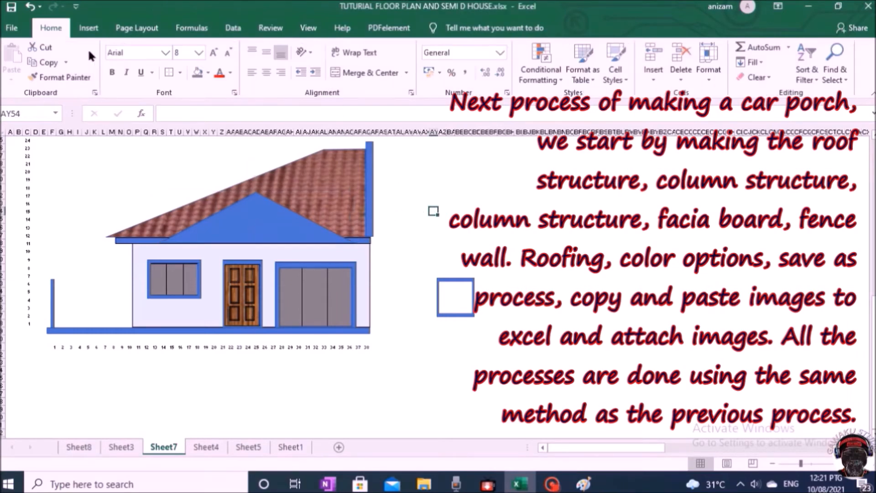
Draw a horizontal rectangle beneath the porch roof as its beam, reaching down to the top of the doors.
{"action": "right_click", "coordinate": [258, 224]}
{"action": "key", "text": "Escape"}
{"action": "left_click", "coordinate": [88, 28]}
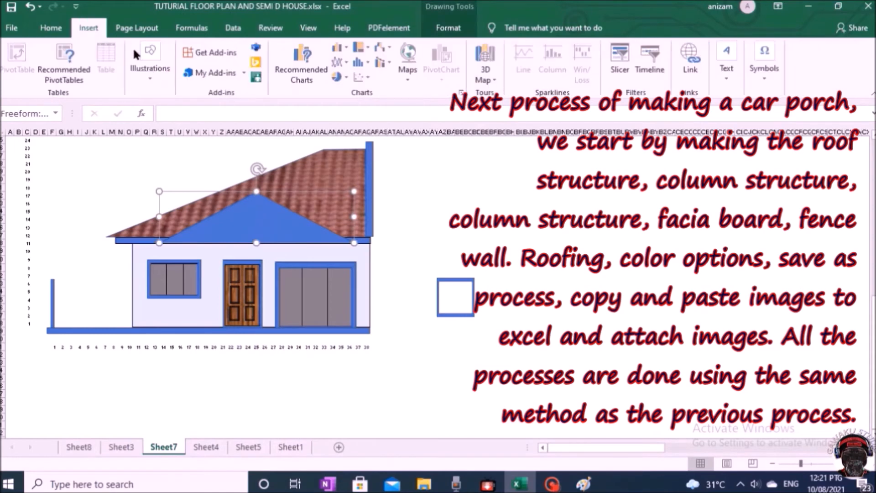
{"action": "left_click", "coordinate": [150, 64]}
{"action": "left_click", "coordinate": [174, 122]}
{"action": "left_click", "coordinate": [259, 165]}
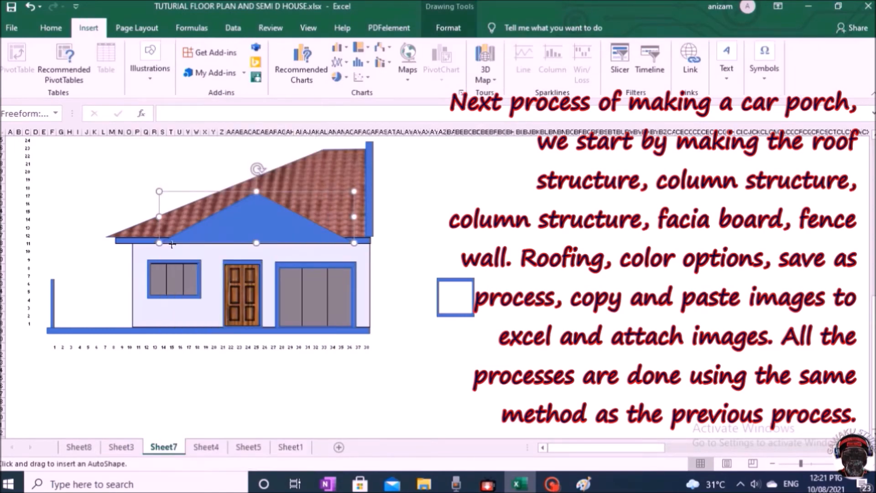
{"action": "left_click_drag", "start_coordinate": [172, 243], "coordinate": [337, 258]}
{"action": "left_click", "coordinate": [160, 177]}
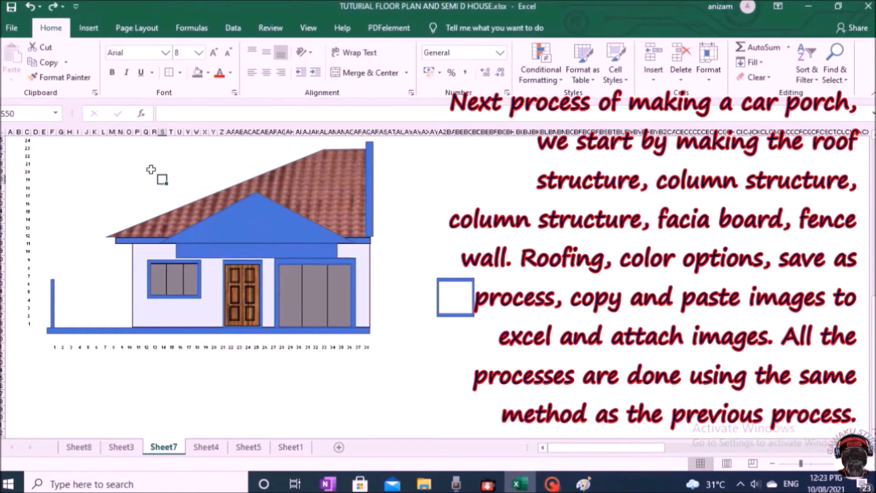
Draw a narrow rectangle as a porch column in front of the remaining window, from the beam down to the ground slab.
{"action": "left_click", "coordinate": [88, 28]}
{"action": "left_click", "coordinate": [150, 64]}
{"action": "left_click", "coordinate": [174, 122]}
{"action": "left_click", "coordinate": [232, 165]}
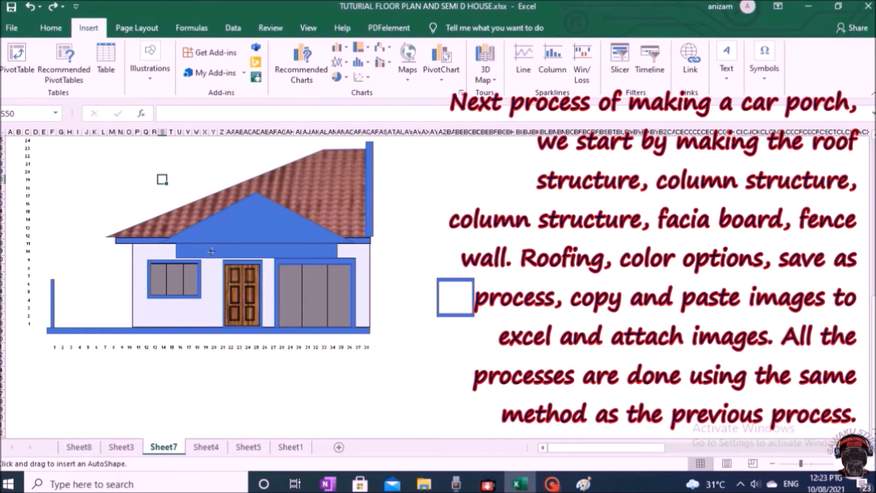
{"action": "left_click_drag", "start_coordinate": [176, 258], "coordinate": [185, 327]}
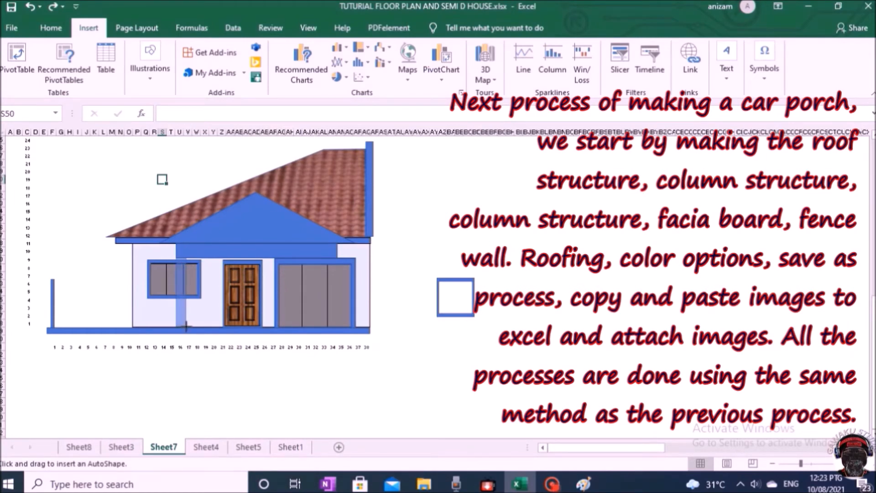
{"action": "left_click_drag", "start_coordinate": [185, 327], "coordinate": [184, 324]}
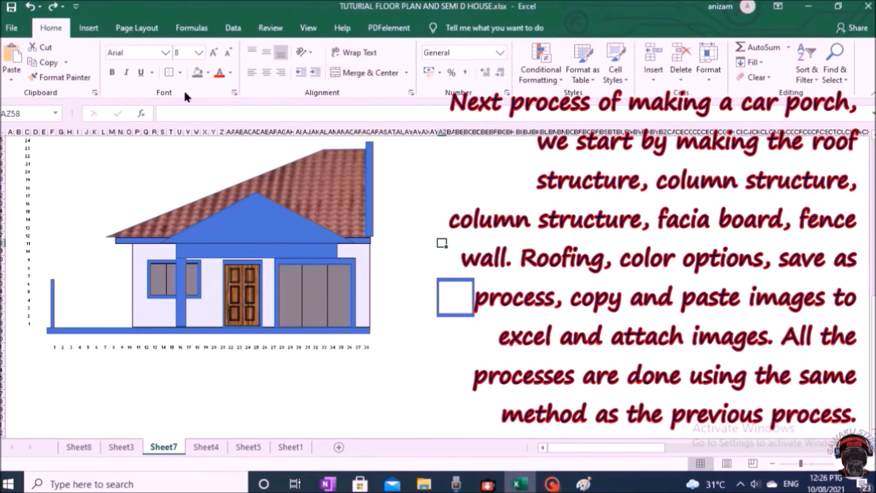
Draw a matching second porch column in front of the sliding door, from the beam's far end to the ground slab.
{"action": "left_click", "coordinate": [88, 27]}
{"action": "left_click", "coordinate": [150, 59]}
{"action": "left_click", "coordinate": [176, 119]}
{"action": "left_click", "coordinate": [186, 165]}
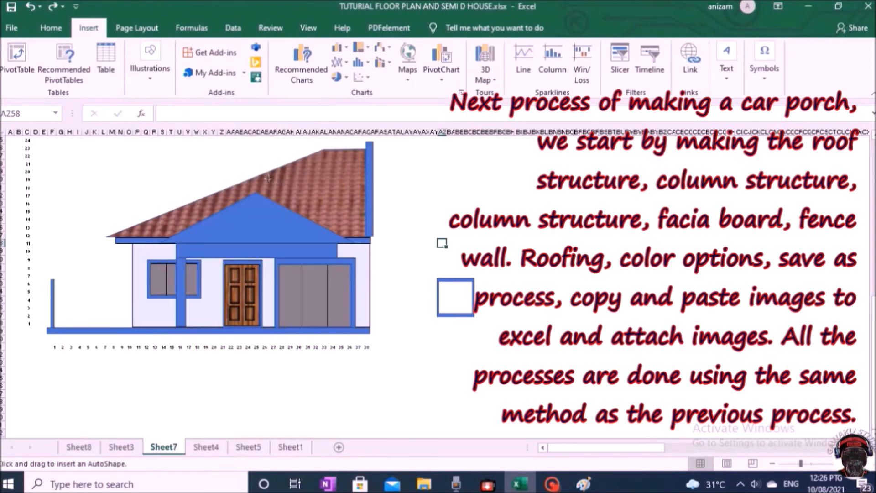
{"action": "left_click_drag", "start_coordinate": [327, 258], "coordinate": [337, 327]}
Fill both porch columns and the beam with light blue and deselect them.
{"action": "left_click", "coordinate": [197, 73]}
{"action": "left_click", "coordinate": [267, 250]}
{"action": "left_click", "coordinate": [197, 73]}
{"action": "left_click", "coordinate": [179, 278]}
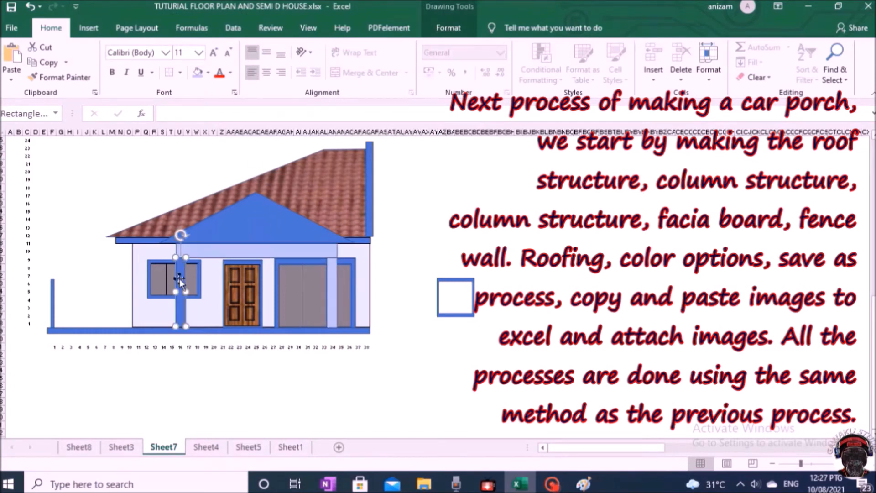
{"action": "left_click", "coordinate": [197, 72]}
{"action": "left_click", "coordinate": [416, 227]}
Fill the triangular porch roof with the tile picture Screenshot 2021-5313.jpg from the MOVIE 3 folder.
{"action": "left_click", "coordinate": [258, 221]}
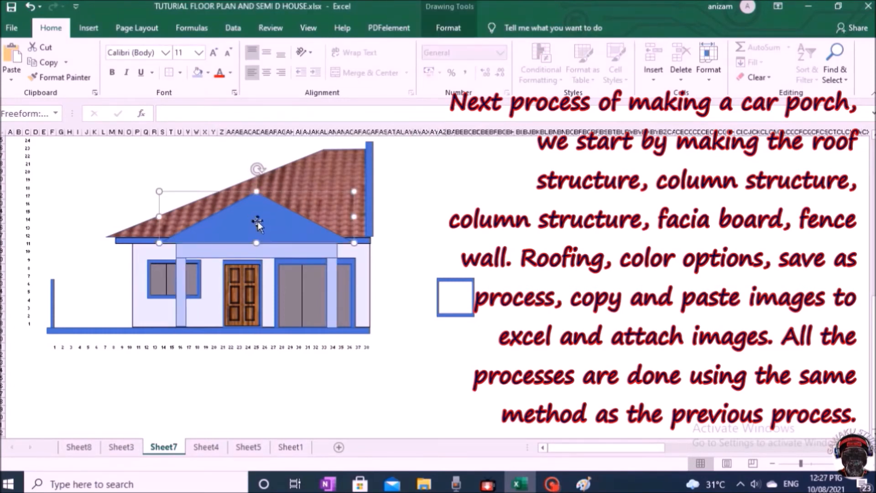
{"action": "right_click", "coordinate": [258, 220]}
{"action": "left_click", "coordinate": [307, 459]}
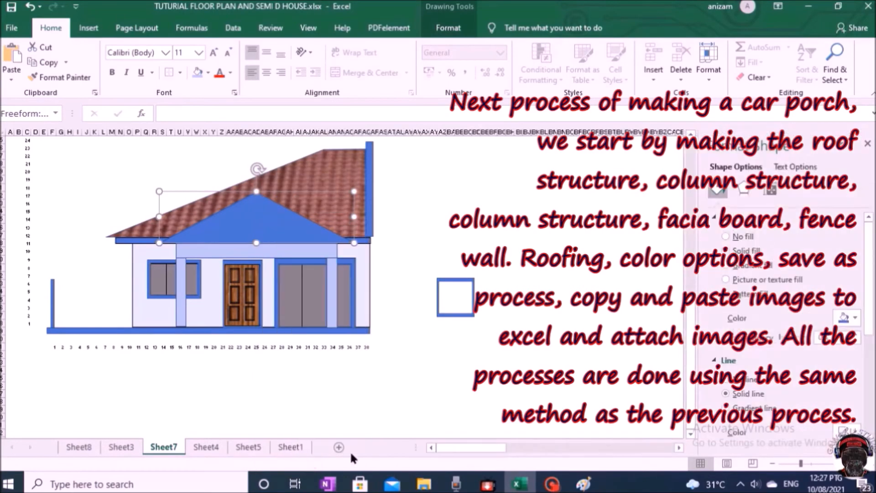
{"action": "left_click", "coordinate": [726, 279]}
{"action": "left_click", "coordinate": [745, 331]}
{"action": "left_click", "coordinate": [411, 218]}
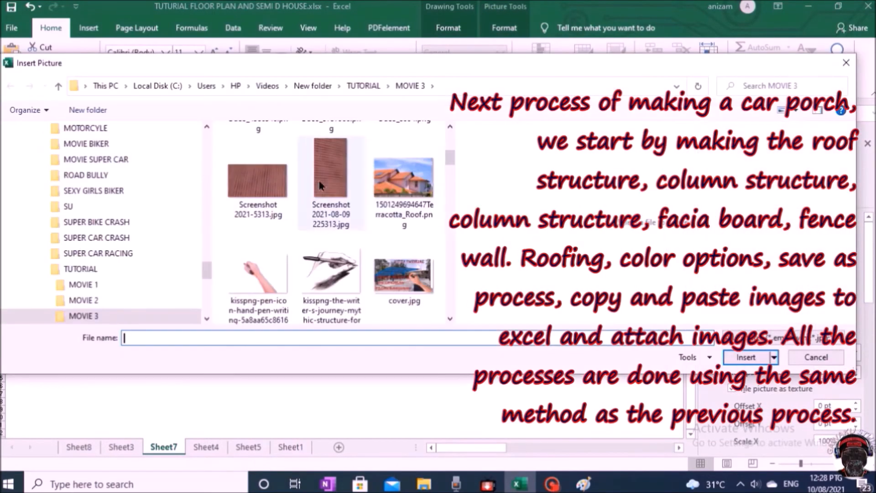
{"action": "left_click", "coordinate": [258, 180]}
{"action": "left_click", "coordinate": [746, 357]}
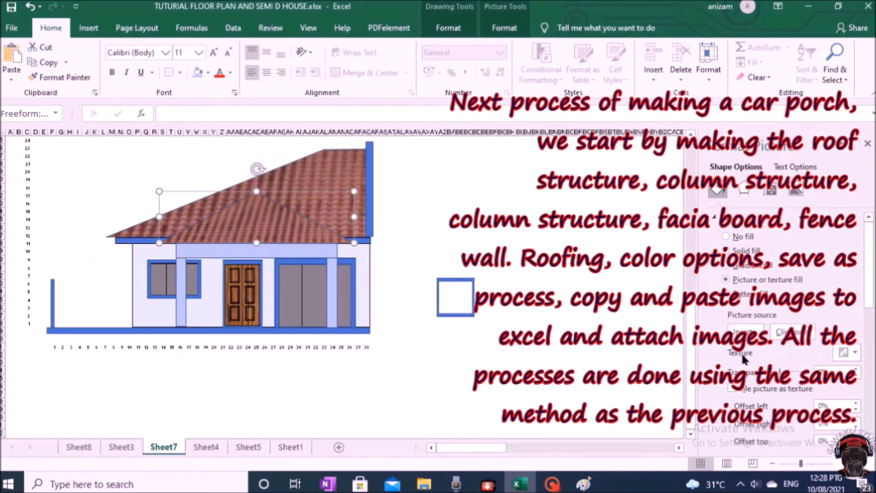
Draw a thin rectangle as the fascia board under the porch roof and delete the spare square beside the house.
{"action": "left_click", "coordinate": [88, 27]}
{"action": "left_click", "coordinate": [151, 69]}
{"action": "left_click", "coordinate": [174, 121]}
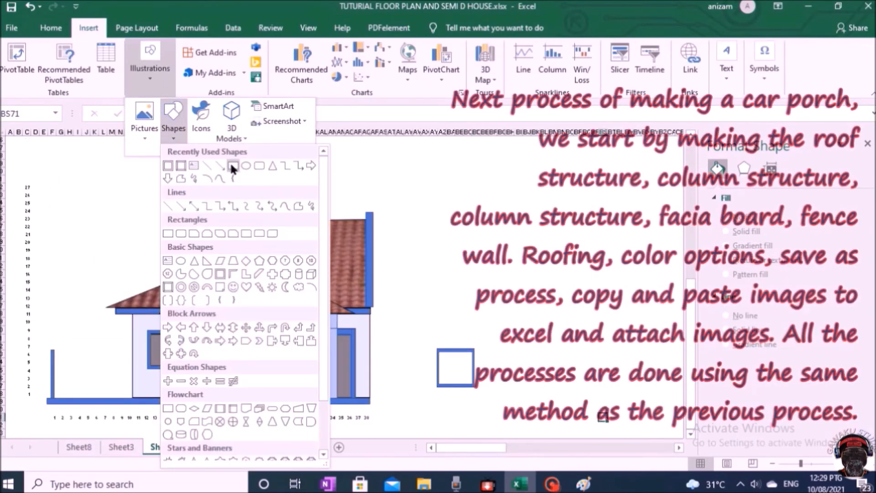
{"action": "left_click", "coordinate": [231, 166]}
{"action": "left_click_drag", "start_coordinate": [169, 313], "coordinate": [344, 320]}
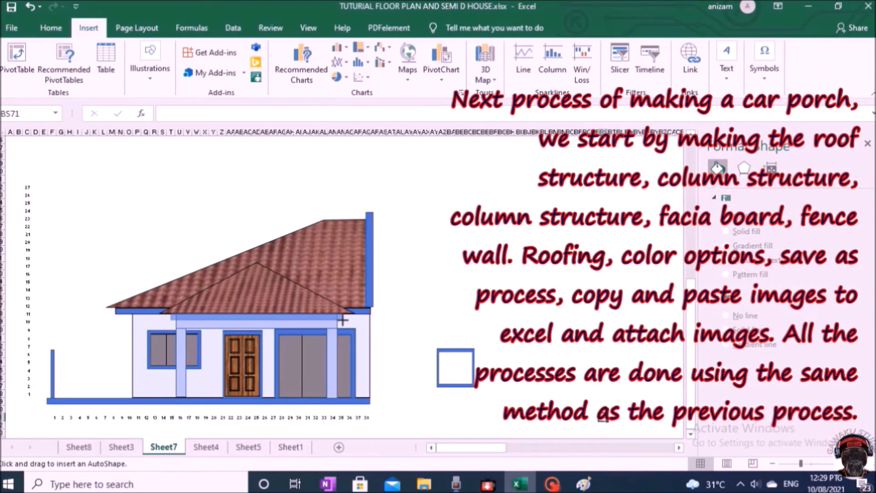
{"action": "left_click", "coordinate": [465, 379]}
{"action": "key", "text": "Delete"}
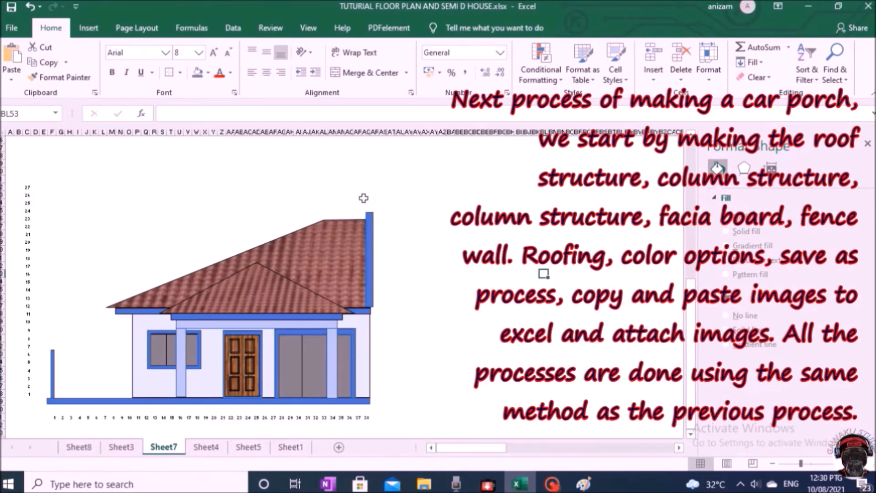
Shift the fence wall to the outer end of the ground slab and place a copy of it at the party wall.
{"action": "mouse_move", "coordinate": [53, 366]}
{"action": "left_mouse_down"}
{"action": "mouse_move", "coordinate": [70, 364]}
{"action": "mouse_move", "coordinate": [51, 369]}
{"action": "left_mouse_up"}
{"action": "right_click", "coordinate": [51, 369]}
{"action": "left_click", "coordinate": [87, 131]}
{"action": "right_click", "coordinate": [441, 362]}
{"action": "left_click", "coordinate": [505, 128]}
{"action": "left_click_drag", "start_coordinate": [440, 366], "coordinate": [368, 362]}
{"action": "left_click", "coordinate": [450, 354]}
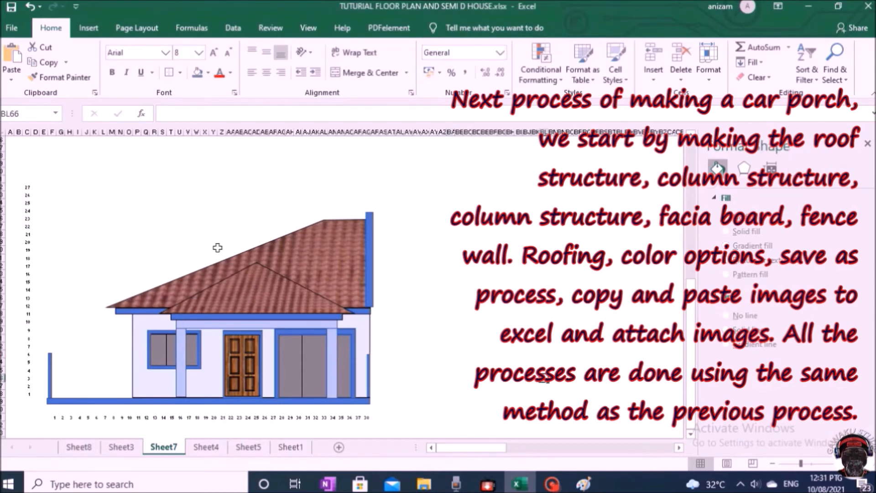
Copy the cell range enclosing the half front view and paste it as a picture into Paint.
{"action": "mouse_move", "coordinate": [371, 197]}
{"action": "left_mouse_down"}
{"action": "mouse_move", "coordinate": [348, 191]}
{"action": "mouse_move", "coordinate": [54, 224]}
{"action": "mouse_move", "coordinate": [41, 292]}
{"action": "mouse_move", "coordinate": [41, 404]}
{"action": "left_mouse_up"}
{"action": "right_click", "coordinate": [116, 173]}
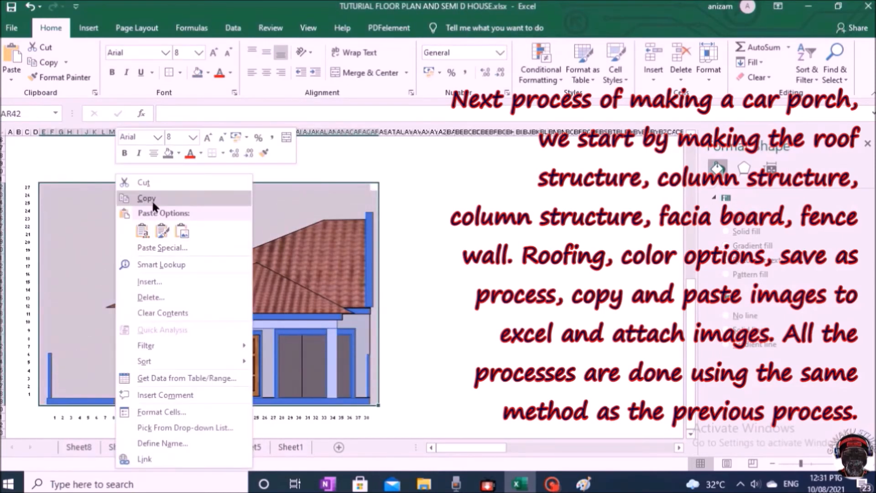
{"action": "left_click", "coordinate": [137, 195]}
{"action": "left_click", "coordinate": [581, 485]}
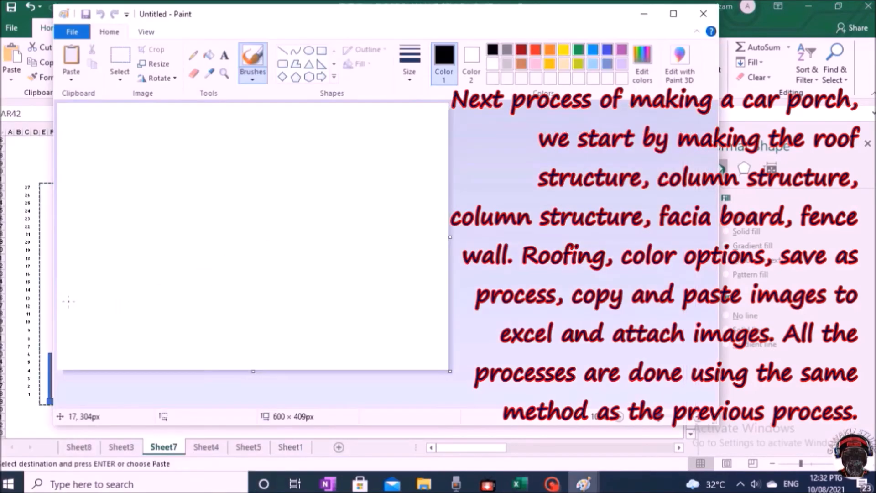
{"action": "left_click", "coordinate": [72, 54]}
{"action": "left_click", "coordinate": [619, 416]}
{"action": "left_click_drag", "start_coordinate": [649, 418], "coordinate": [654, 419]}
{"action": "left_click", "coordinate": [698, 417]}
{"action": "left_click_drag", "start_coordinate": [720, 196], "coordinate": [720, 209]}
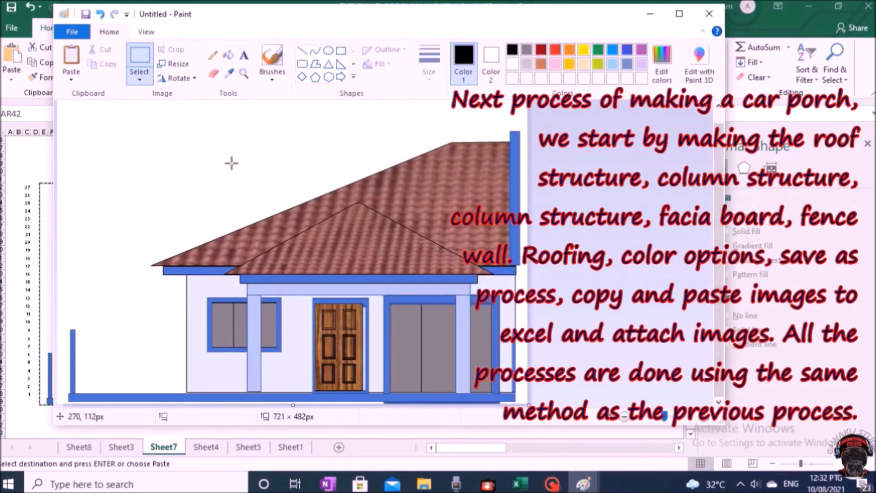
Save the pasted house picture as the JPEG file hfdhdfitled.jpg in the MOVIE 3 folder.
{"action": "left_click", "coordinate": [72, 32]}
{"action": "mouse_move", "coordinate": [186, 139]}
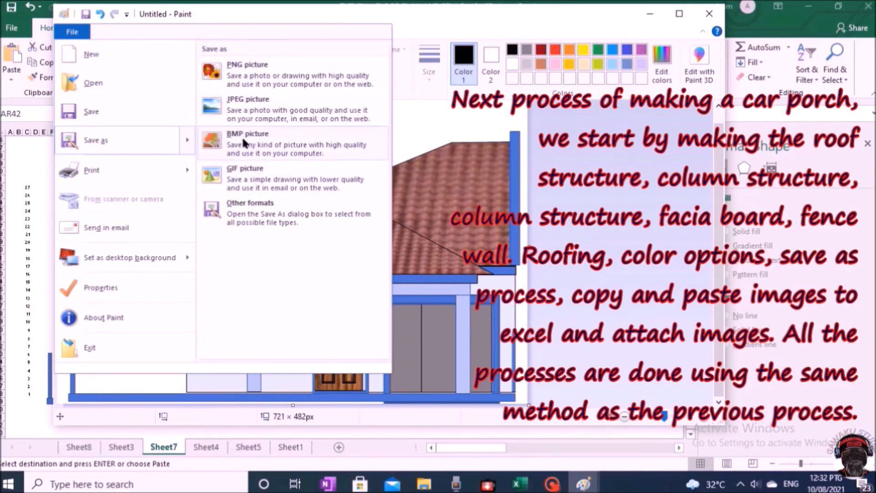
{"action": "left_click", "coordinate": [248, 106]}
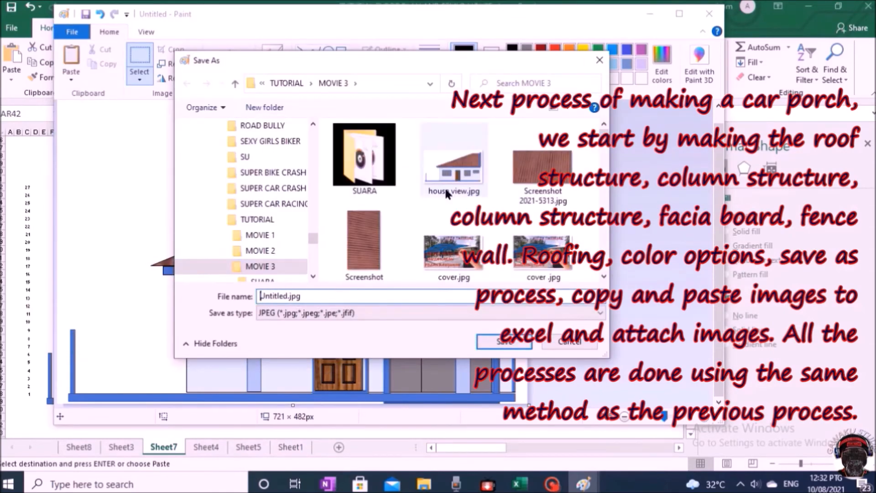
{"action": "type", "text": "hfdhdf"}
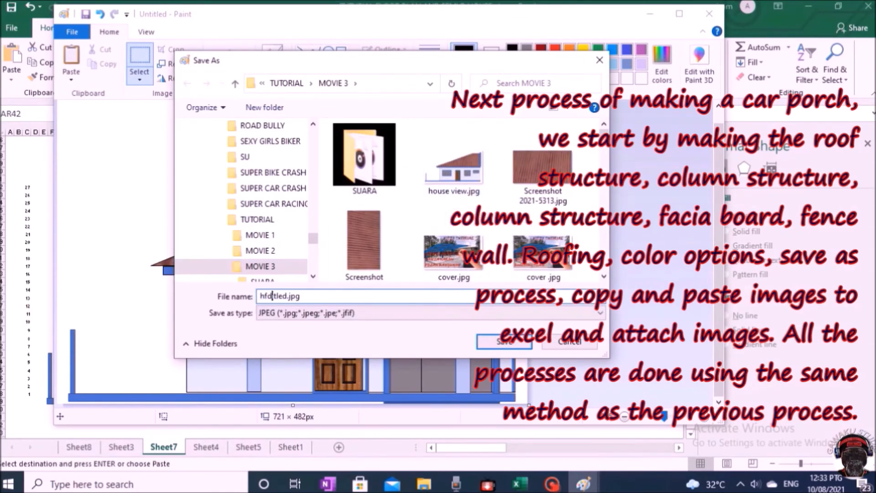
{"action": "key", "text": "Return"}
Copy the house area of the picture from the outer fence to the party wall and switch back to Excel.
{"action": "mouse_move", "coordinate": [59, 103]}
{"action": "left_mouse_down"}
{"action": "mouse_move", "coordinate": [191, 121]}
{"action": "mouse_move", "coordinate": [511, 289]}
{"action": "mouse_move", "coordinate": [525, 400]}
{"action": "mouse_move", "coordinate": [517, 404]}
{"action": "left_mouse_up"}
{"action": "right_click", "coordinate": [325, 172]}
{"action": "left_click", "coordinate": [361, 197]}
{"action": "left_click", "coordinate": [651, 17]}
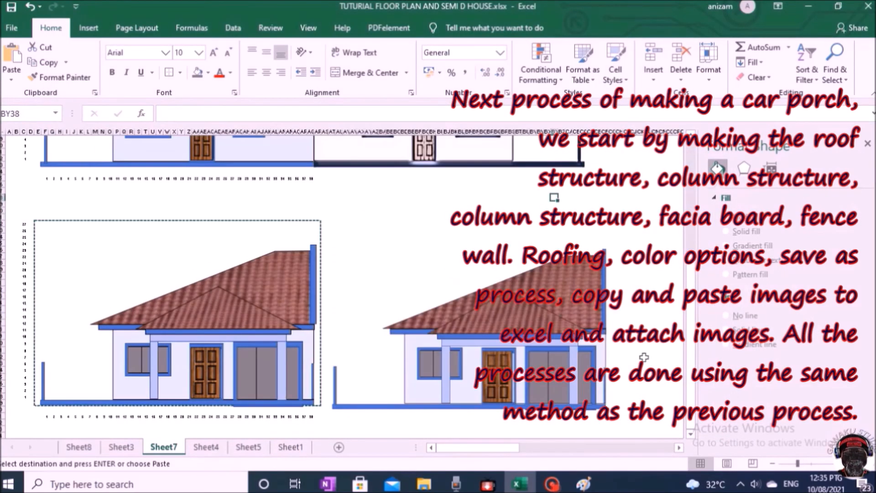
Flip the pasted picture of the half front view horizontally.
{"action": "left_click", "coordinate": [514, 319]}
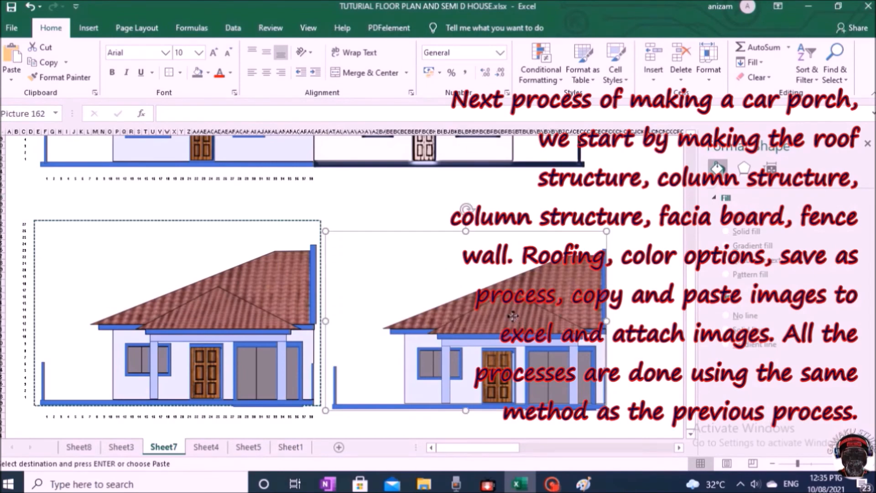
{"action": "left_click", "coordinate": [444, 29]}
{"action": "left_click", "coordinate": [751, 77]}
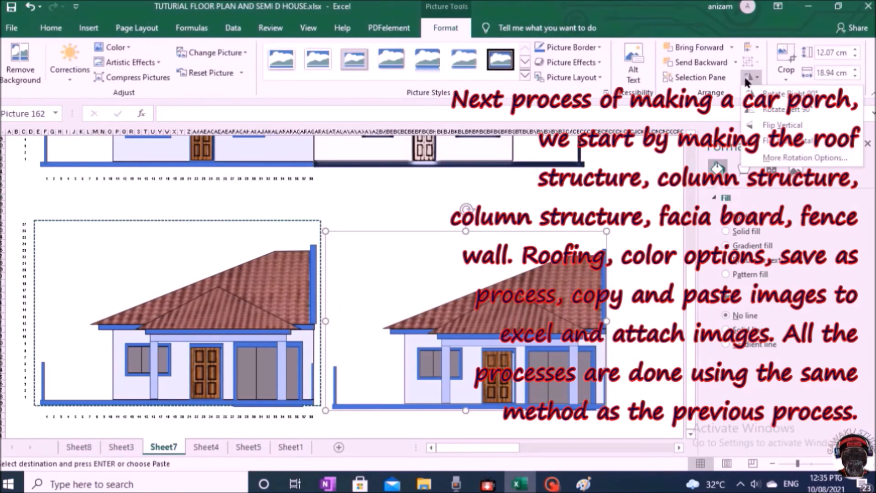
{"action": "left_click", "coordinate": [776, 140]}
{"action": "left_click", "coordinate": [640, 243]}
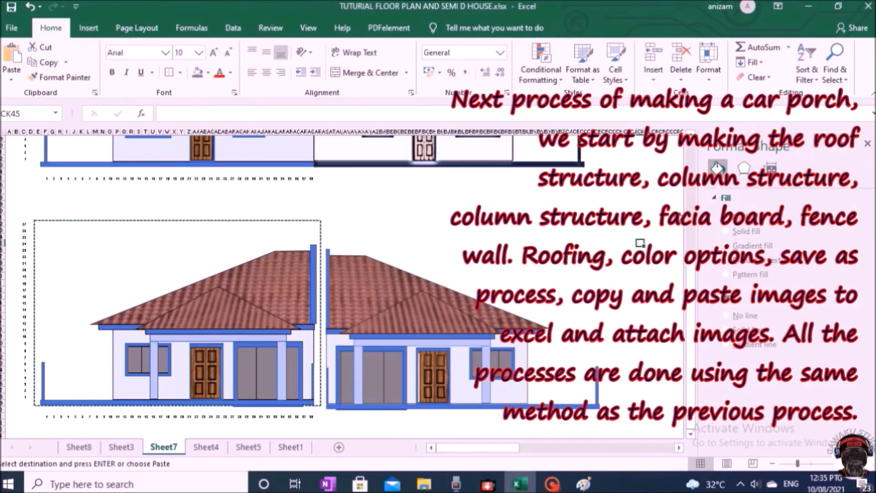
Move the mirrored house picture against the original half so that both meet exactly at the party wall.
{"action": "left_click_drag", "start_coordinate": [479, 316], "coordinate": [464, 316]}
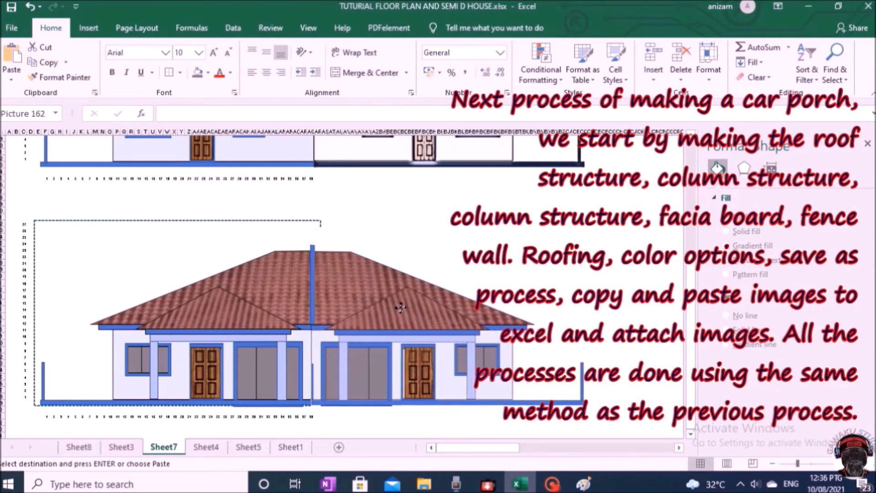
{"action": "left_click_drag", "start_coordinate": [401, 308], "coordinate": [403, 308]}
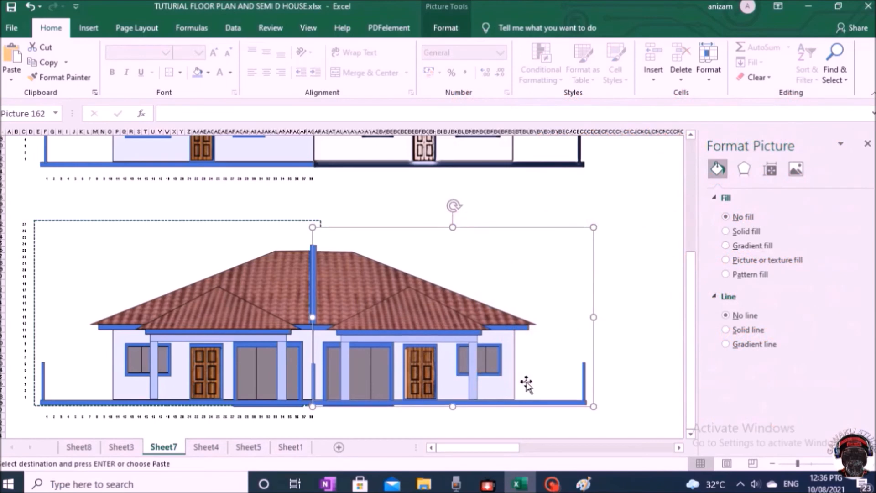
{"action": "left_click", "coordinate": [648, 330]}
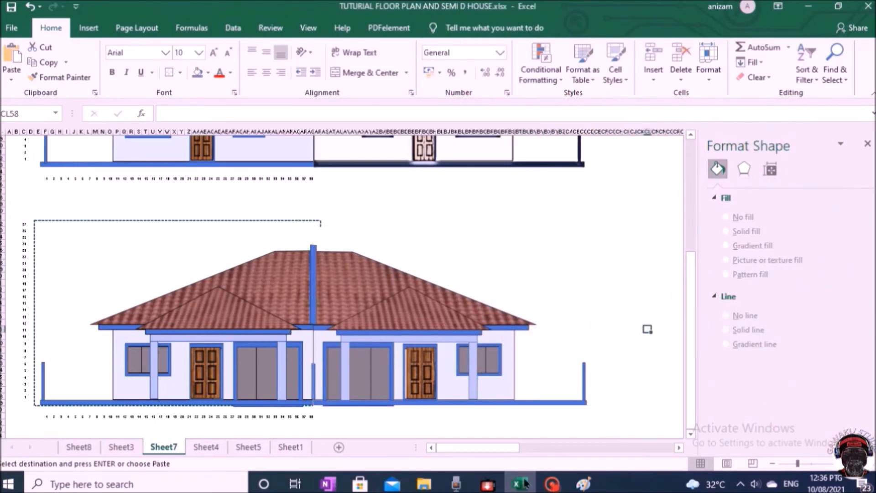
Enter the title "SEMI.D HOUSE / REAR VIEW" in the merged cell above the rear elevation.
{"action": "scroll", "coordinate": [129, 345], "scroll_direction": "up", "scroll_amount": 8}
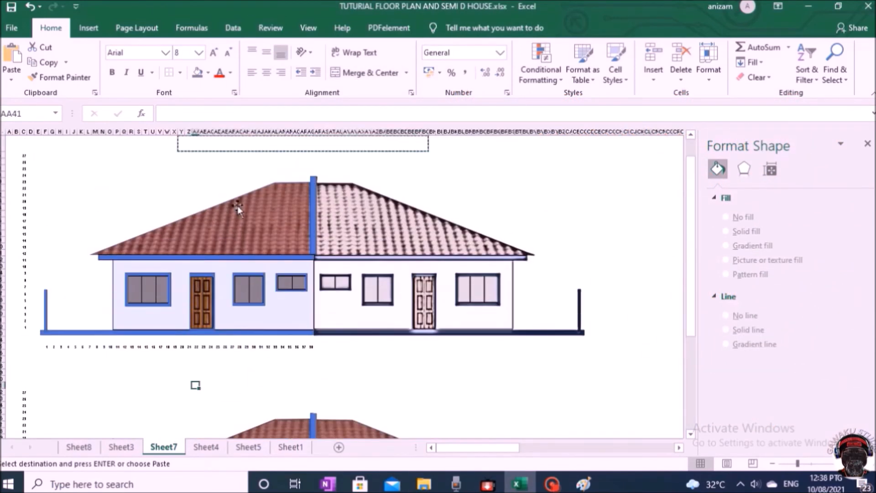
{"action": "left_click", "coordinate": [183, 411]}
{"action": "left_click", "coordinate": [231, 162]}
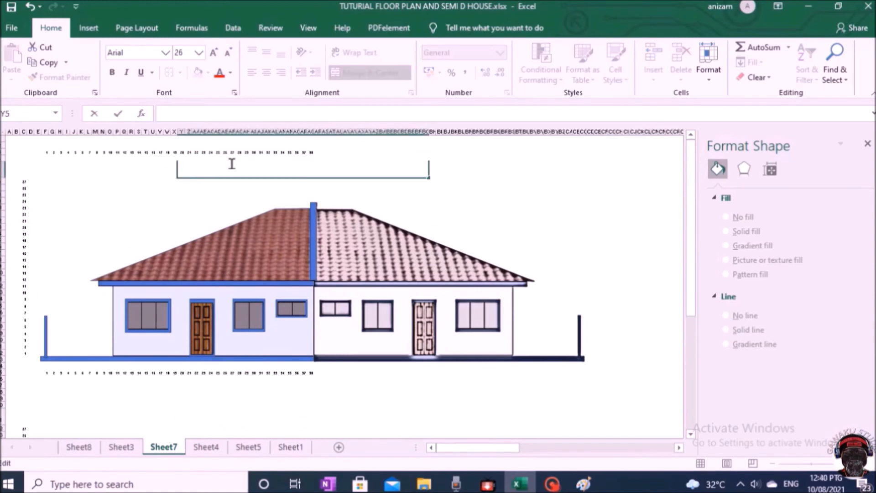
{"action": "type", "text": "SEMI.D HO"}
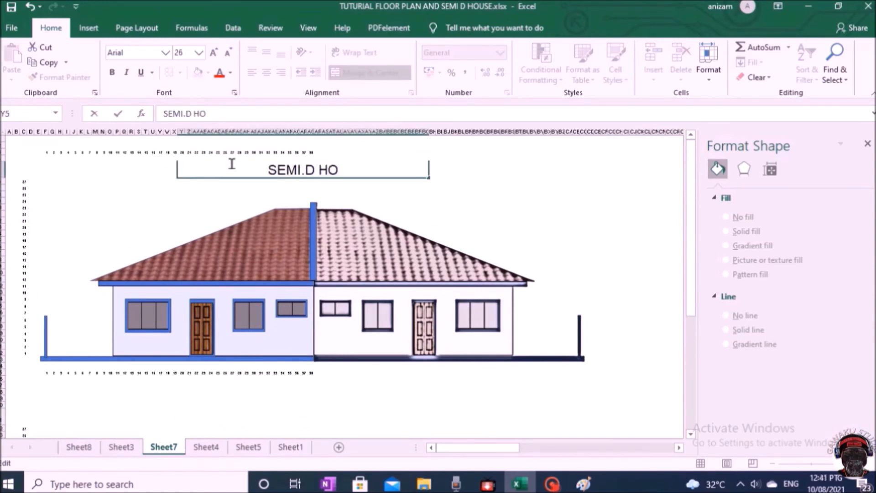
{"action": "type", "text": "USE / REAR VIEW"}
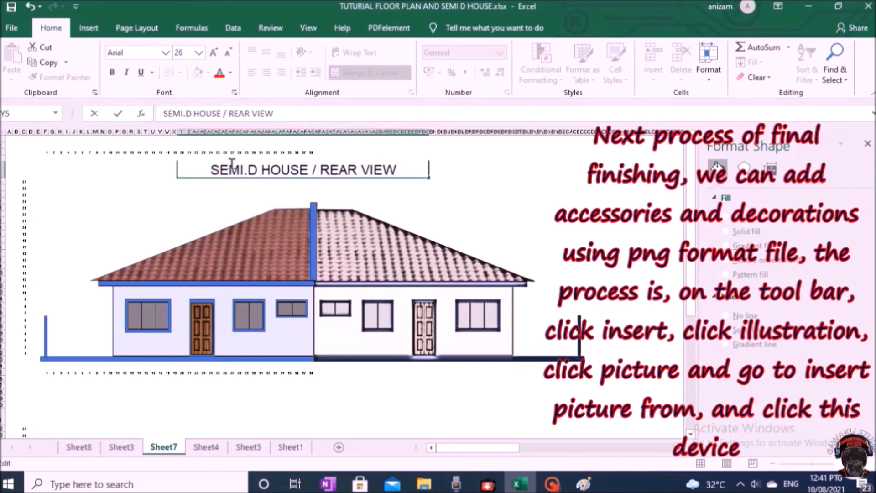
{"action": "left_click", "coordinate": [529, 209]}
{"action": "left_click", "coordinate": [530, 174]}
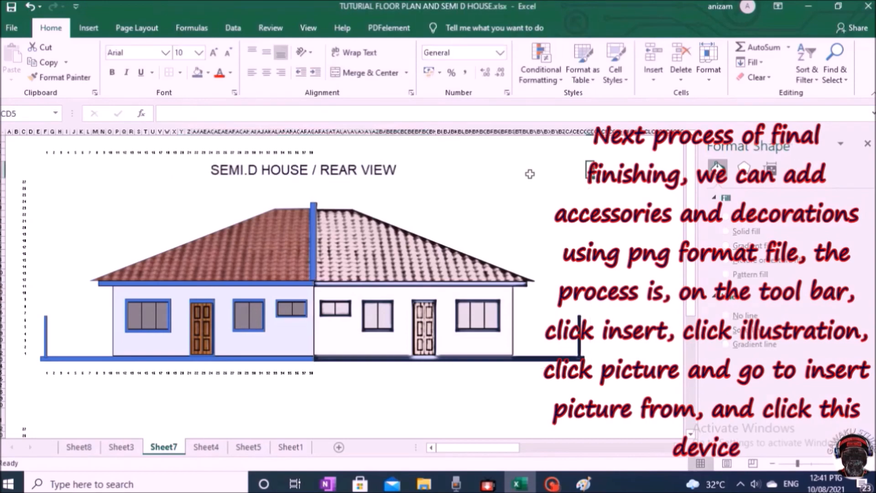
Enter the title "SEMI.D HOUSE / FRONT VIEW." in the merged cell above the front elevation.
{"action": "scroll", "coordinate": [517, 174], "scroll_direction": "down", "scroll_amount": 10}
{"action": "left_click", "coordinate": [305, 221]}
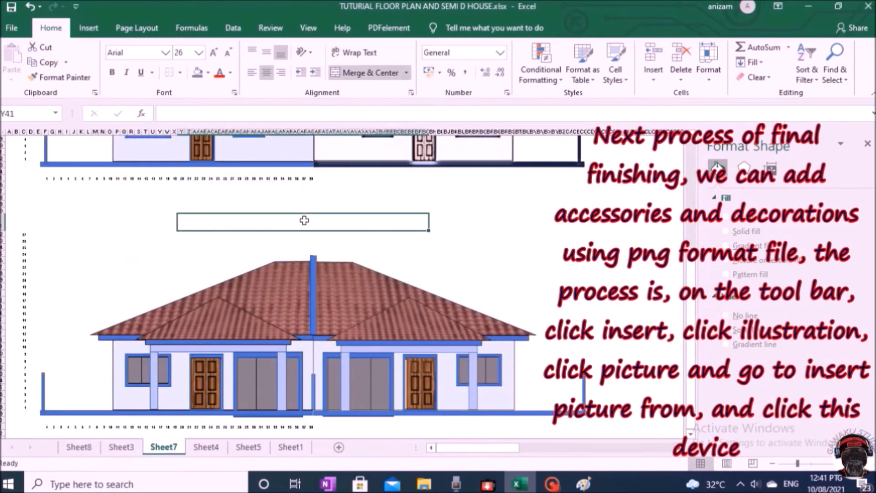
{"action": "type", "text": "SEMI.D H"}
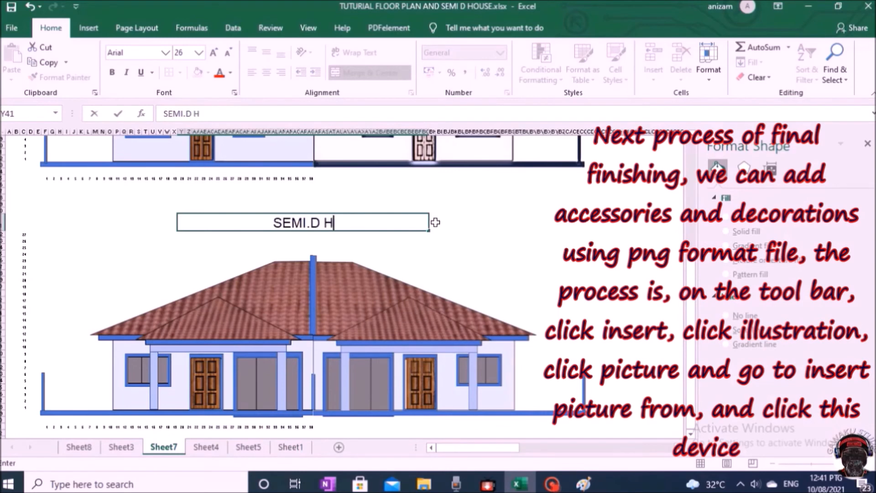
{"action": "type", "text": "OUSE"}
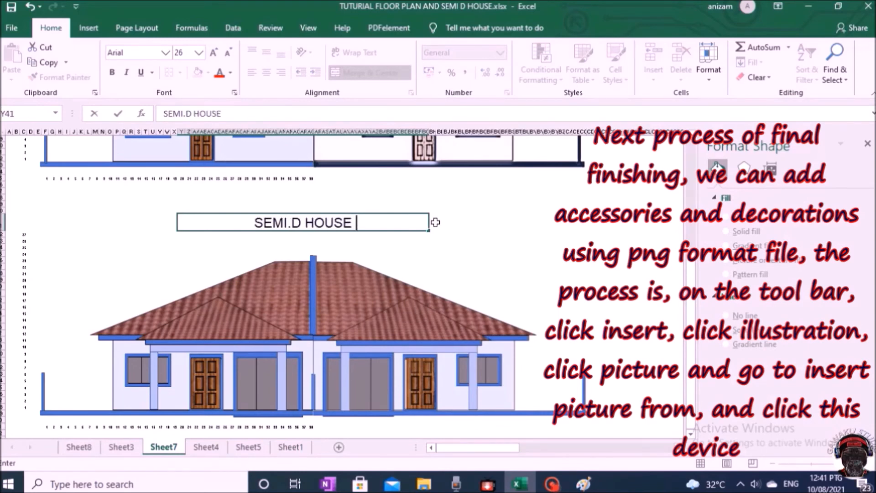
{"action": "type", "text": " / FRONT VIEW."}
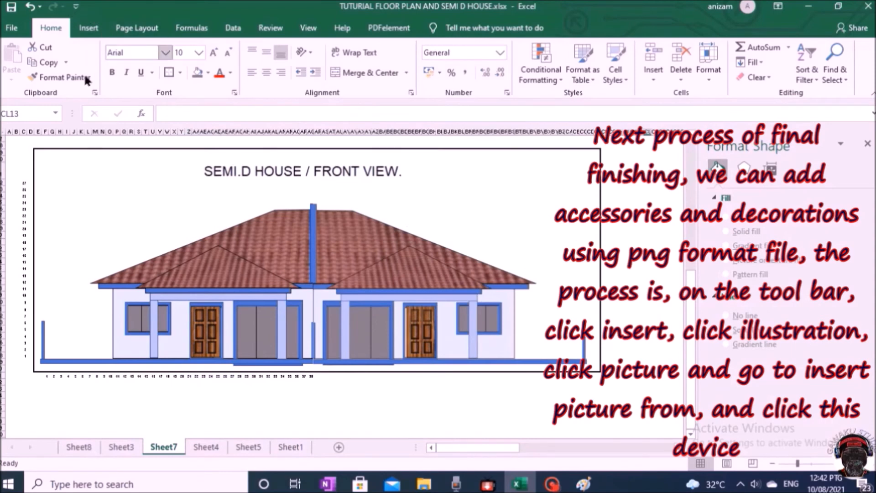
Insert the pictures Daco_5298497.png, Daco_322185.png, Daco_5737986.png, Daco_4586346.png and Daco_3994.png from the MOVIE 3 folder.
{"action": "left_click", "coordinate": [89, 28]}
{"action": "left_click", "coordinate": [152, 63]}
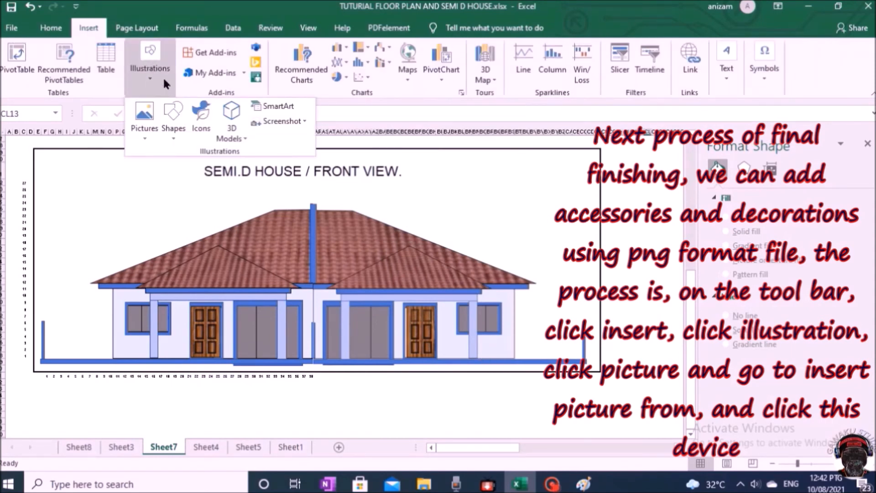
{"action": "left_click", "coordinate": [145, 121]}
{"action": "left_click", "coordinate": [151, 168]}
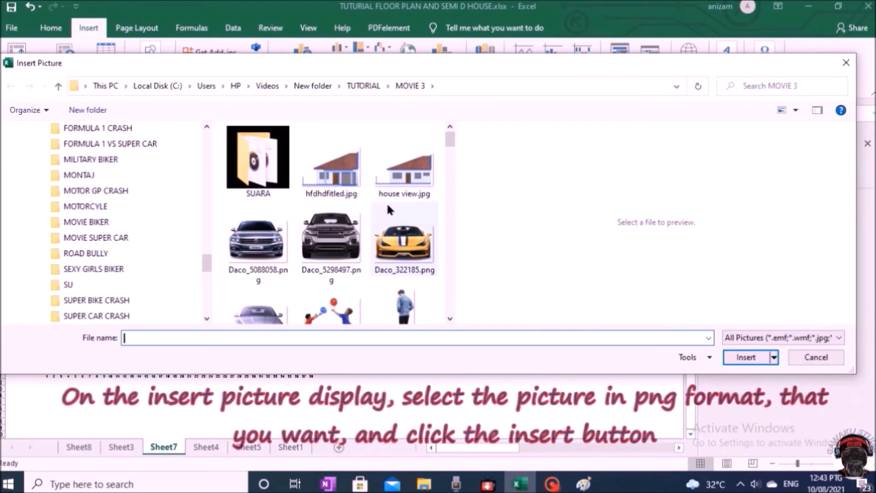
{"action": "scroll", "coordinate": [387, 202], "scroll_direction": "down", "scroll_amount": 1}
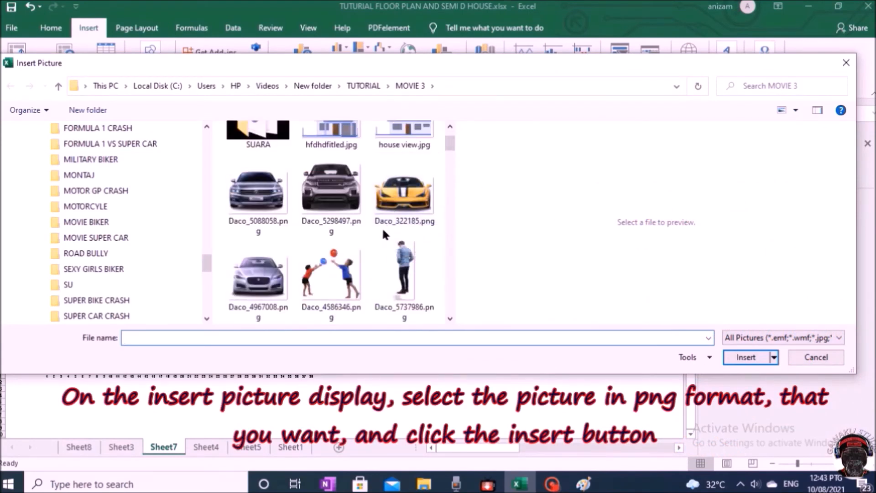
{"action": "left_click", "coordinate": [332, 184]}
{"action": "left_click", "coordinate": [418, 193], "text": "ctrl"}
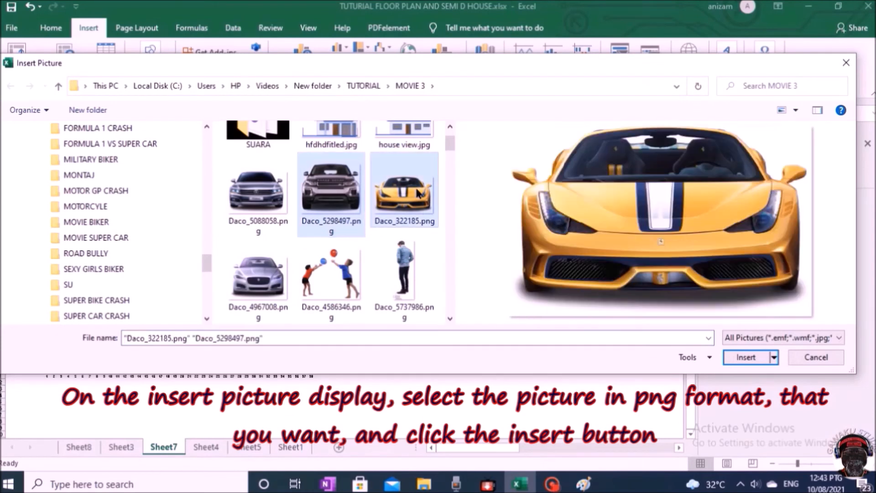
{"action": "left_click", "coordinate": [403, 269], "text": "ctrl"}
{"action": "left_click", "coordinate": [330, 273], "text": "ctrl"}
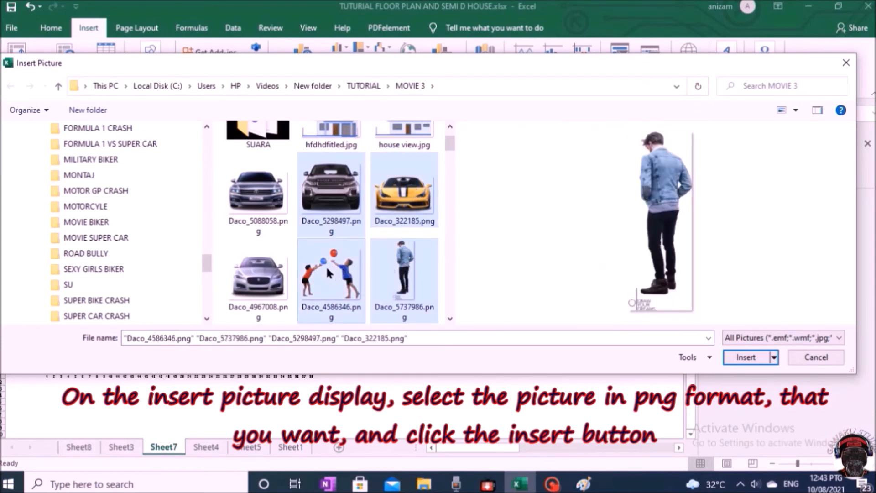
{"action": "scroll", "coordinate": [259, 258], "scroll_direction": "down", "scroll_amount": 2}
{"action": "left_click", "coordinate": [247, 254], "text": "ctrl"}
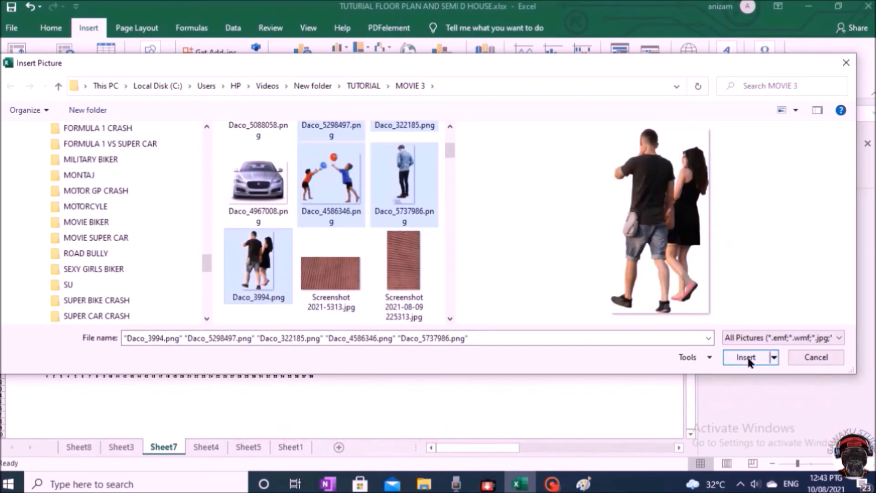
{"action": "left_click", "coordinate": [746, 357]}
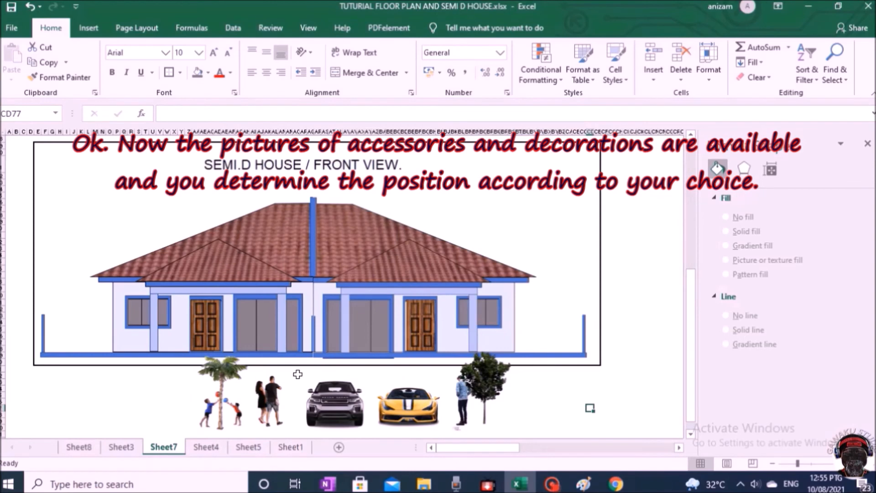
Place the palm tree and playing children beside the outer fence and the couple at the first porch column.
{"action": "left_click_drag", "start_coordinate": [219, 379], "coordinate": [71, 301]}
{"action": "left_click_drag", "start_coordinate": [222, 402], "coordinate": [76, 338]}
{"action": "left_click_drag", "start_coordinate": [276, 397], "coordinate": [180, 329]}
Park the dark SUV and yellow sports car under separate porches and stand the man beside the yellow car.
{"action": "left_click_drag", "start_coordinate": [327, 402], "coordinate": [221, 328]}
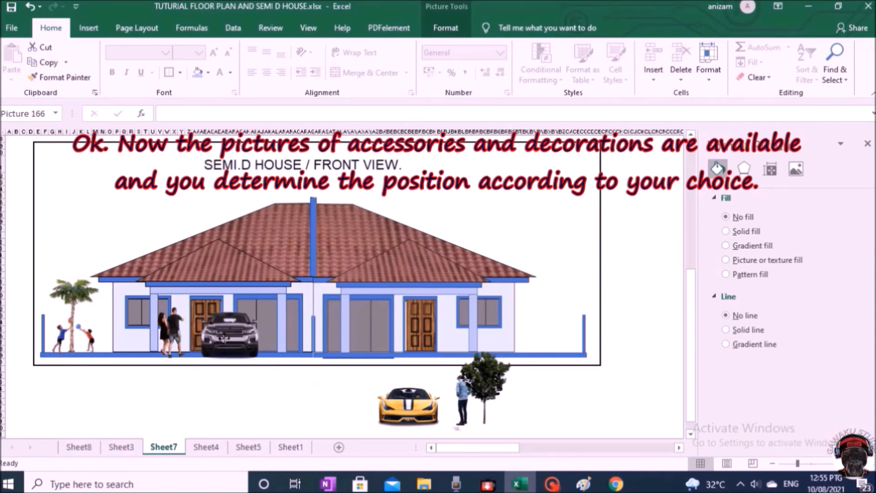
{"action": "left_click_drag", "start_coordinate": [411, 419], "coordinate": [391, 347]}
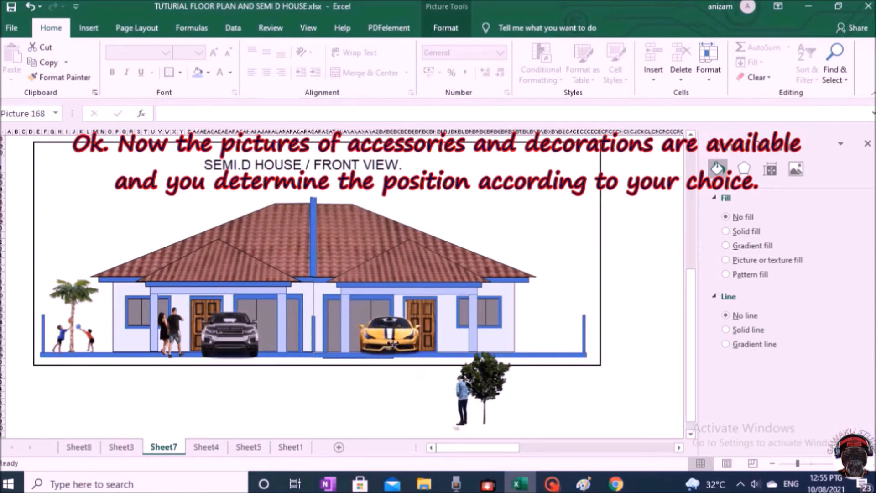
{"action": "left_click_drag", "start_coordinate": [467, 390], "coordinate": [444, 329]}
{"action": "key", "text": "Escape"}
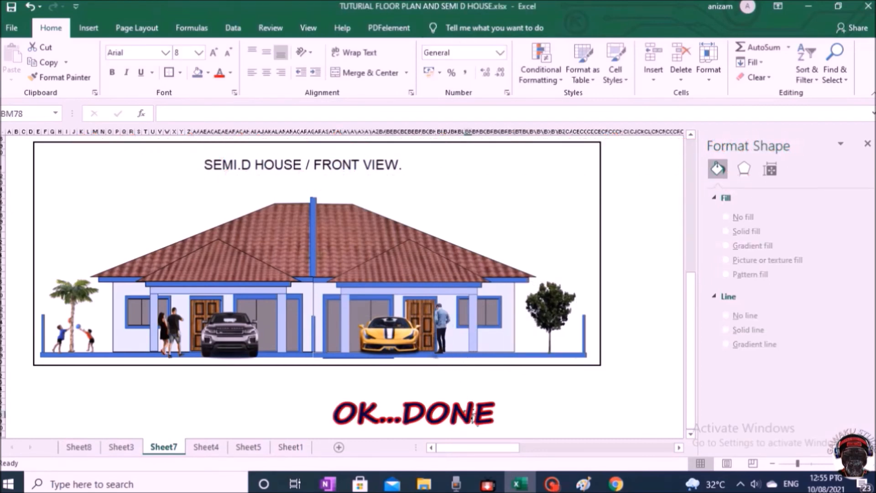